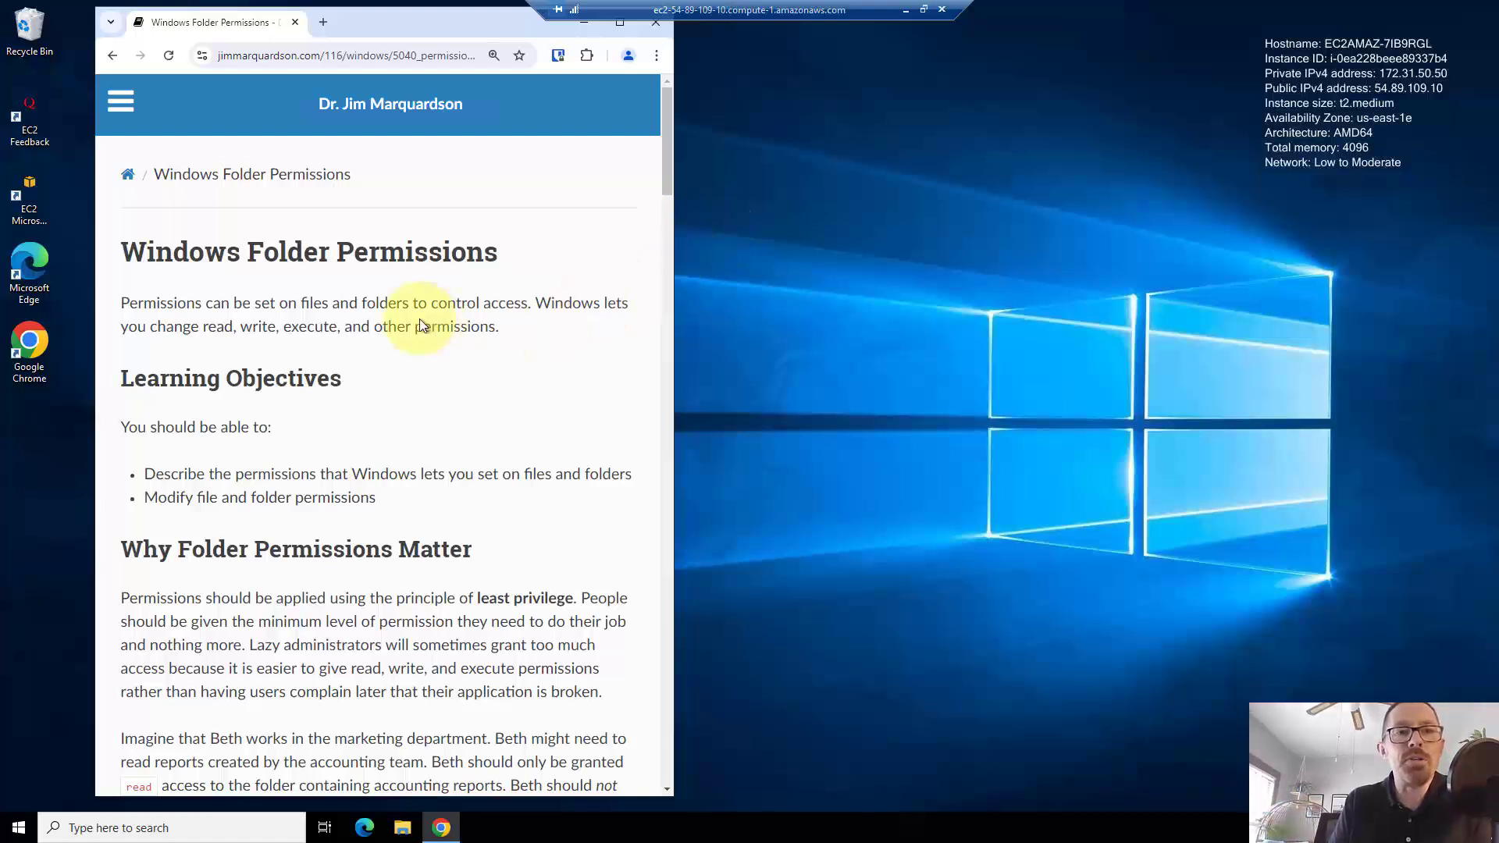
- Scroll the article to the Beth bullet list and open File Explorer with Win+E
scroll(419, 318, down, 1)
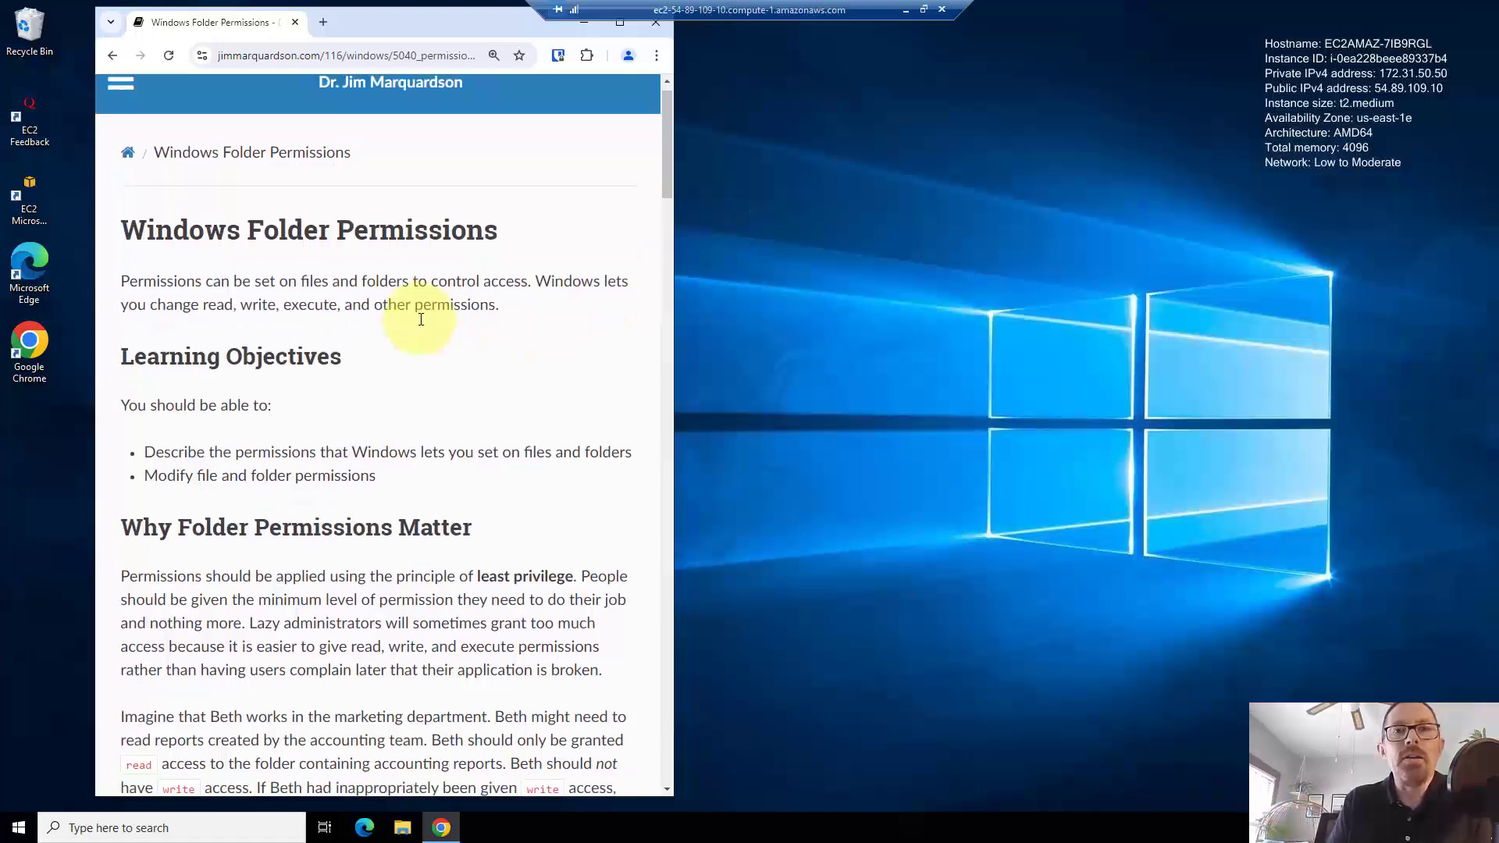
scroll(420, 318, up, 1)
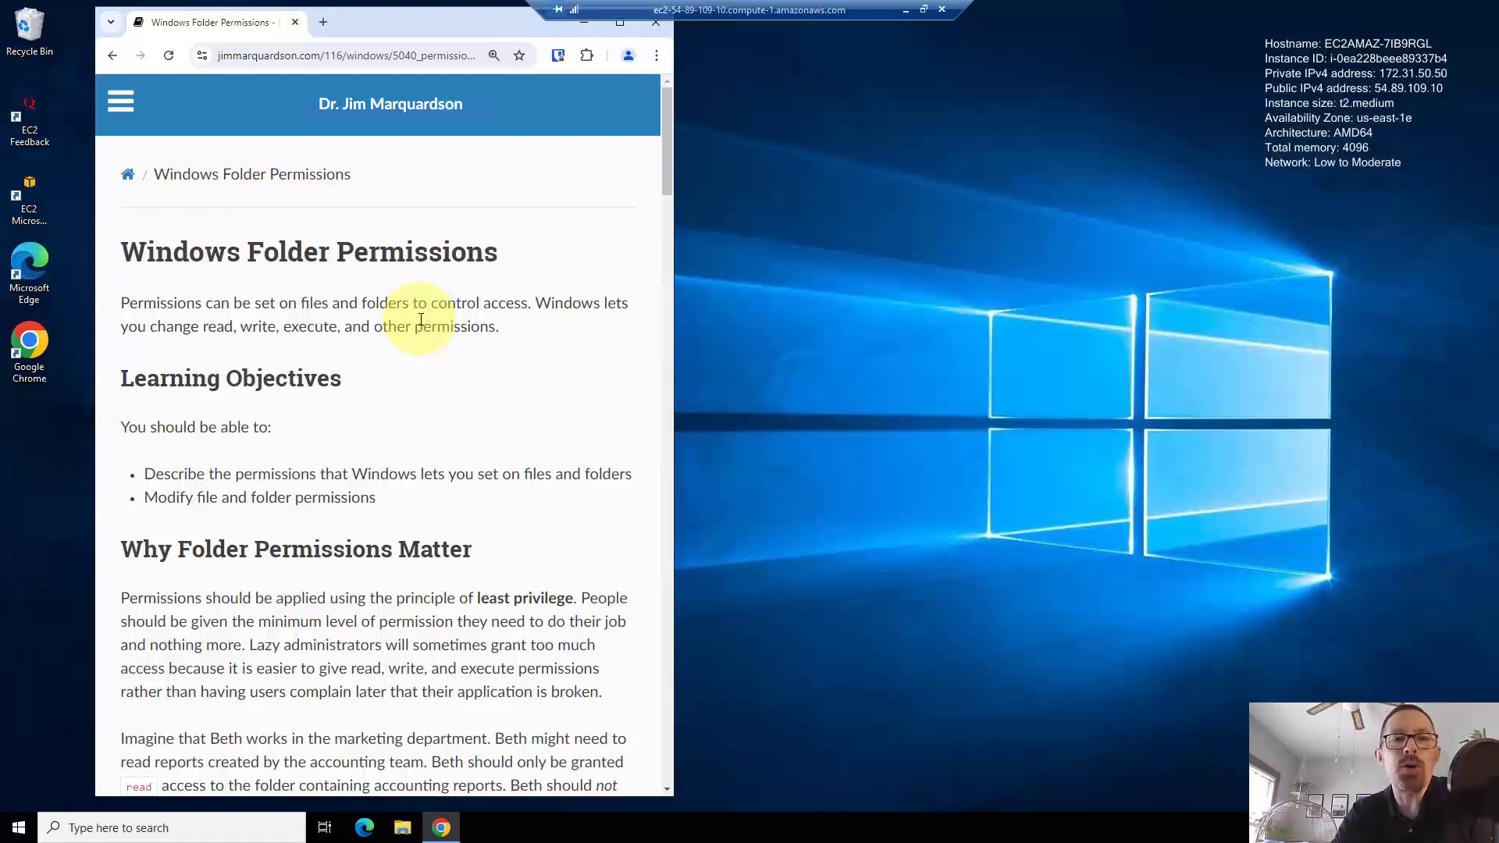
scroll(412, 339, down, 8)
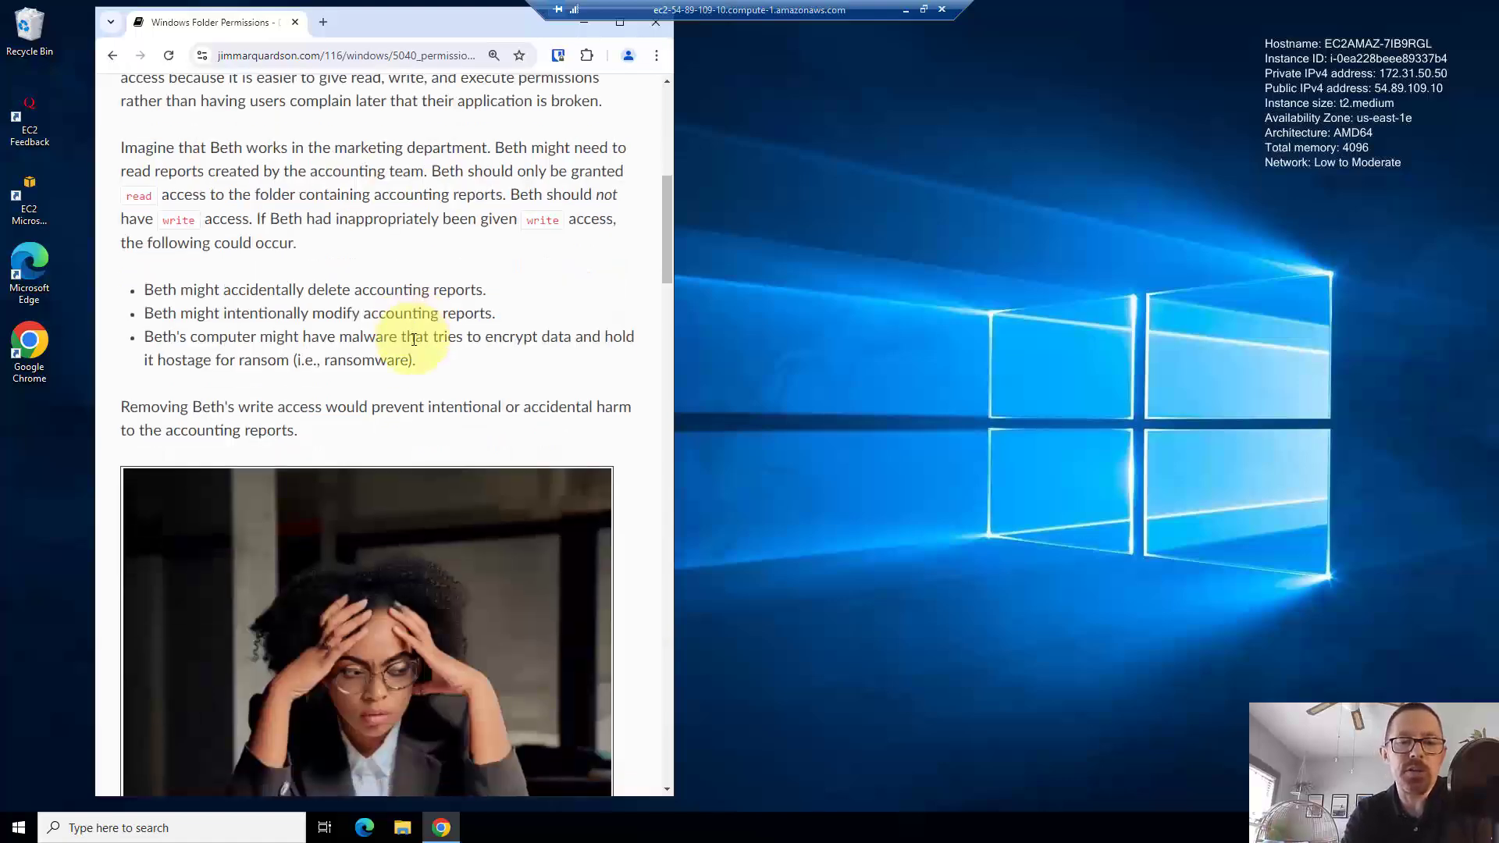
key(super+e)
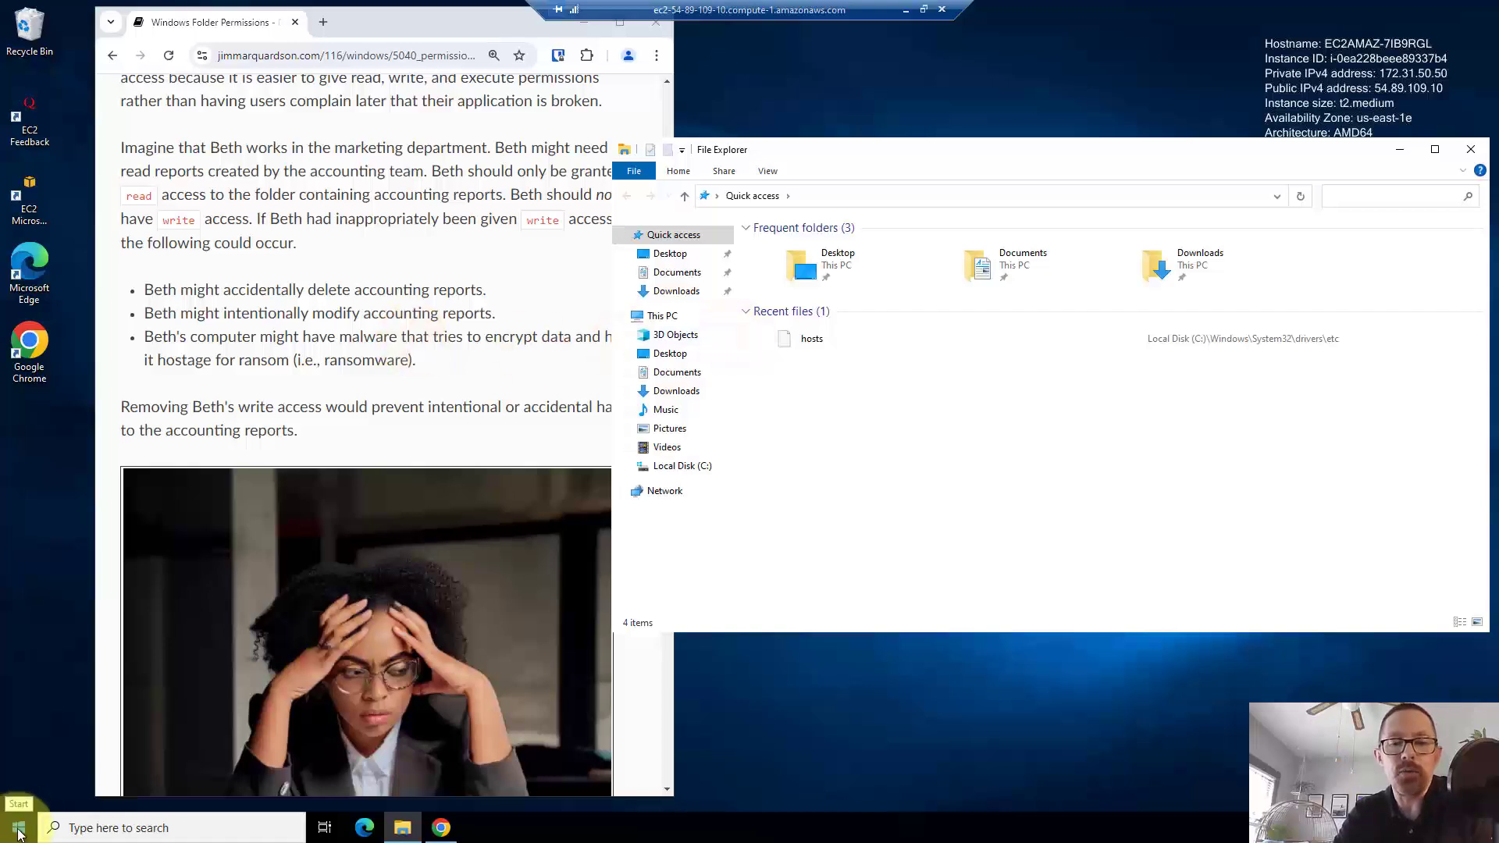
- Open File Explorer from the Start quick-links menu, then reposition and narrow it beside the article
right_click(19, 831)
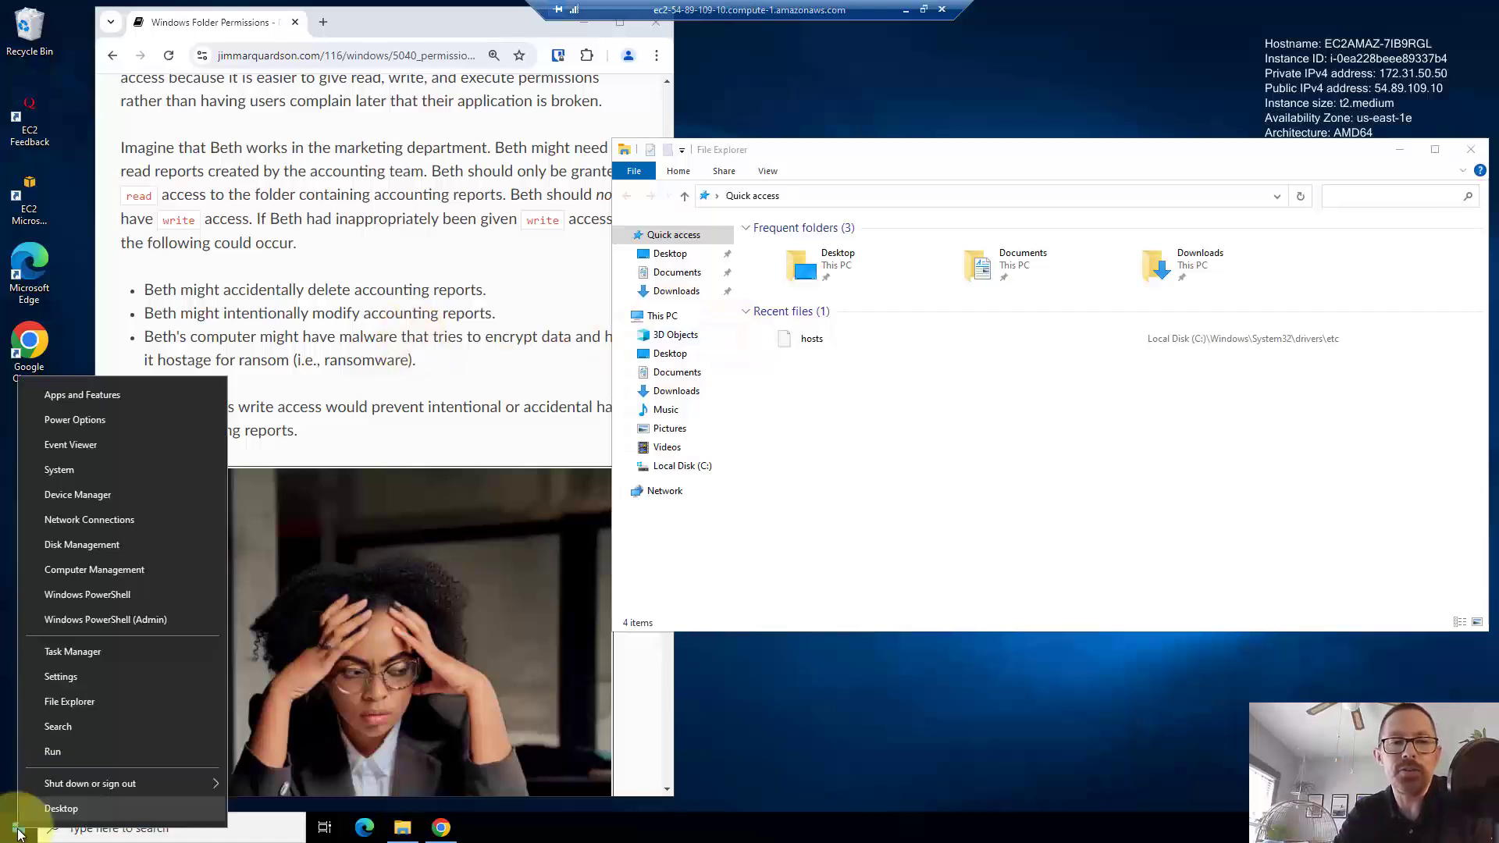
click(110, 699)
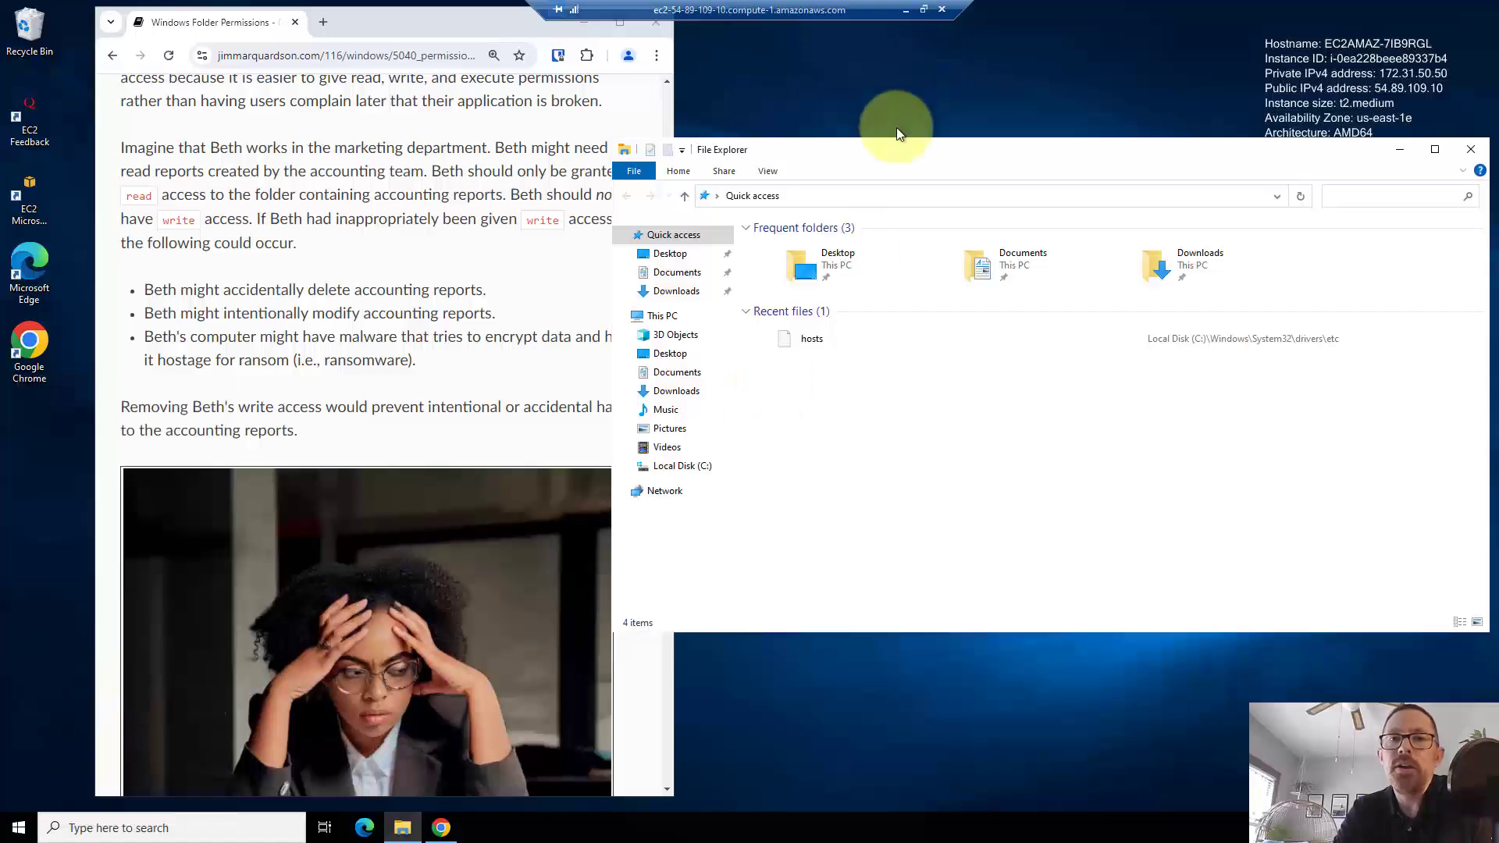
drag(887, 148, 849, 119)
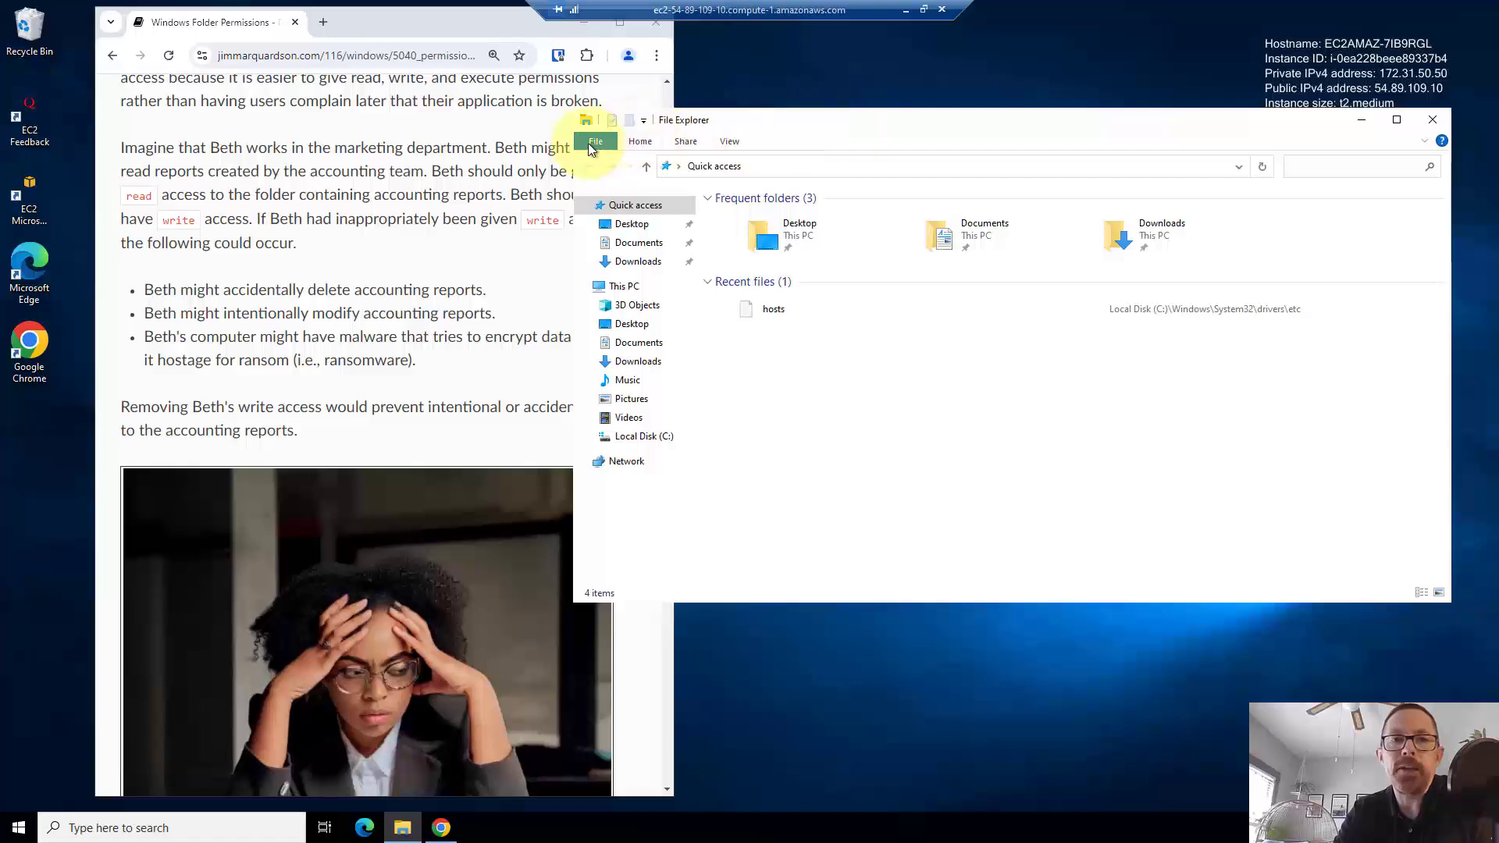
drag(570, 141, 736, 147)
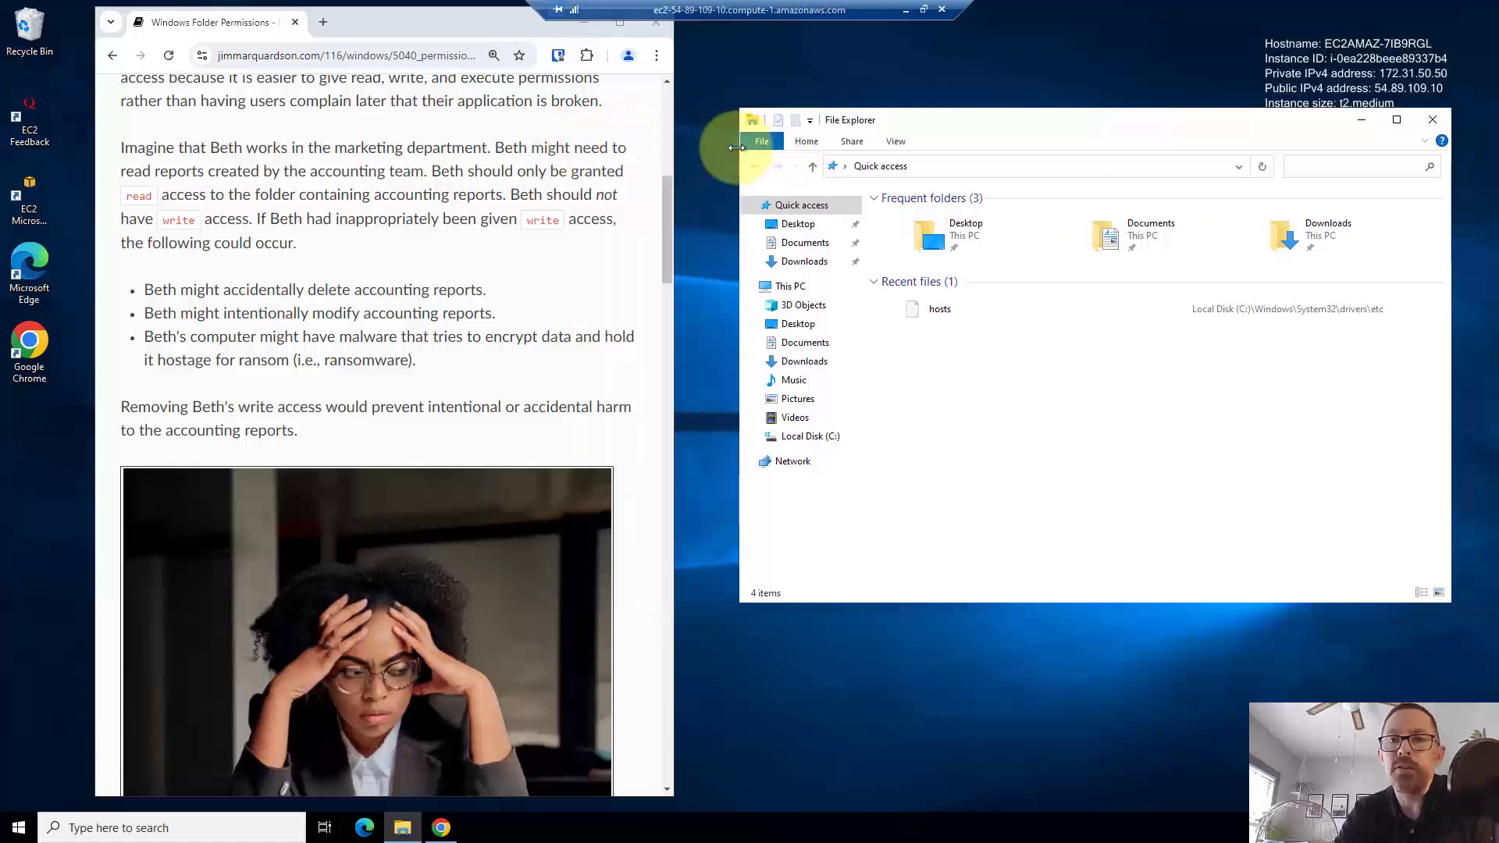
- Show the Security permissions in the Desktop folder's Properties
right_click(948, 242)
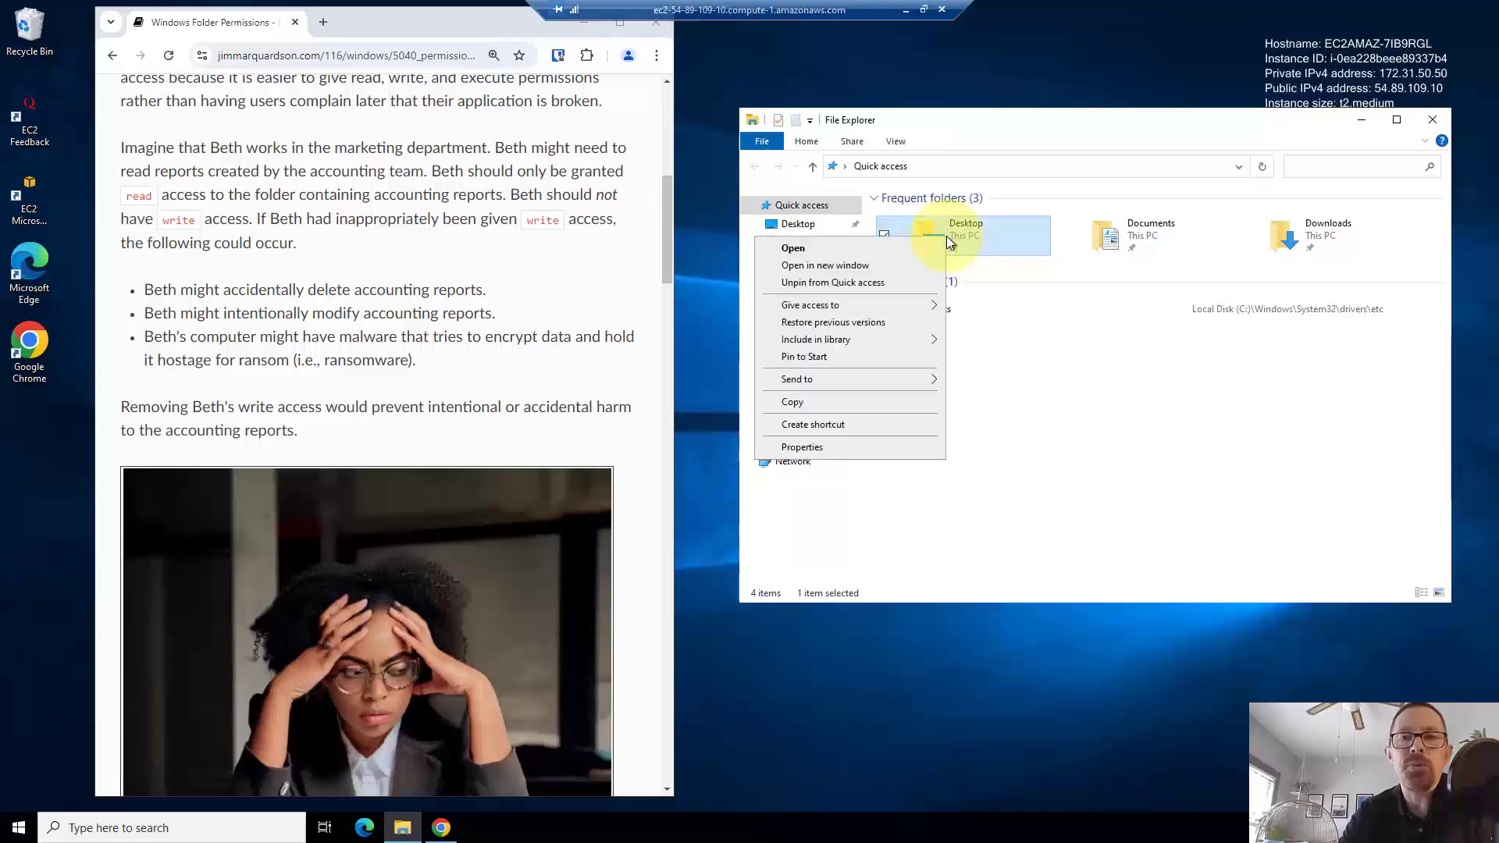
click(850, 449)
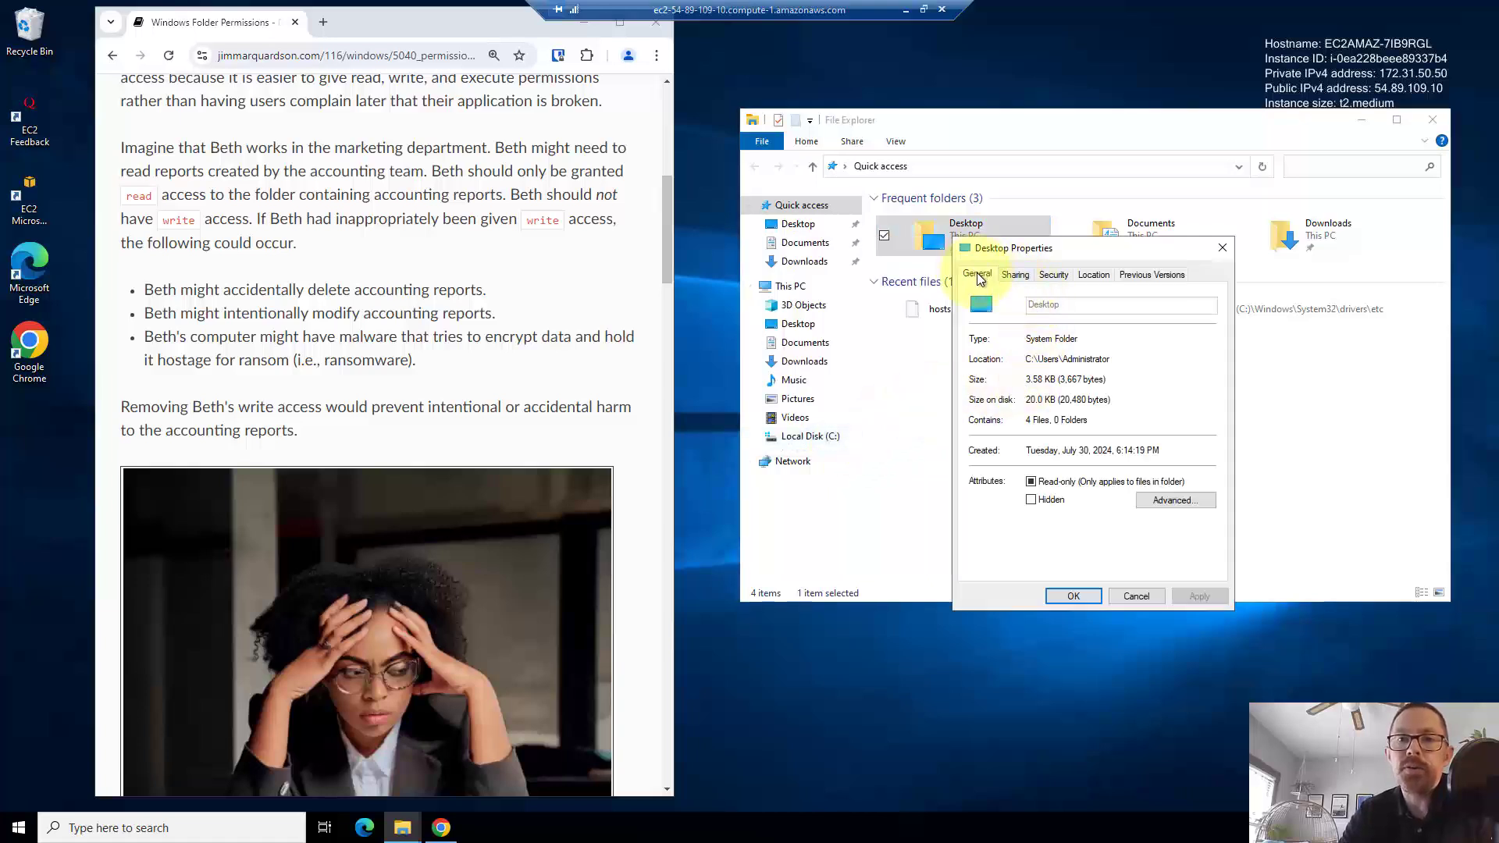
click(1045, 273)
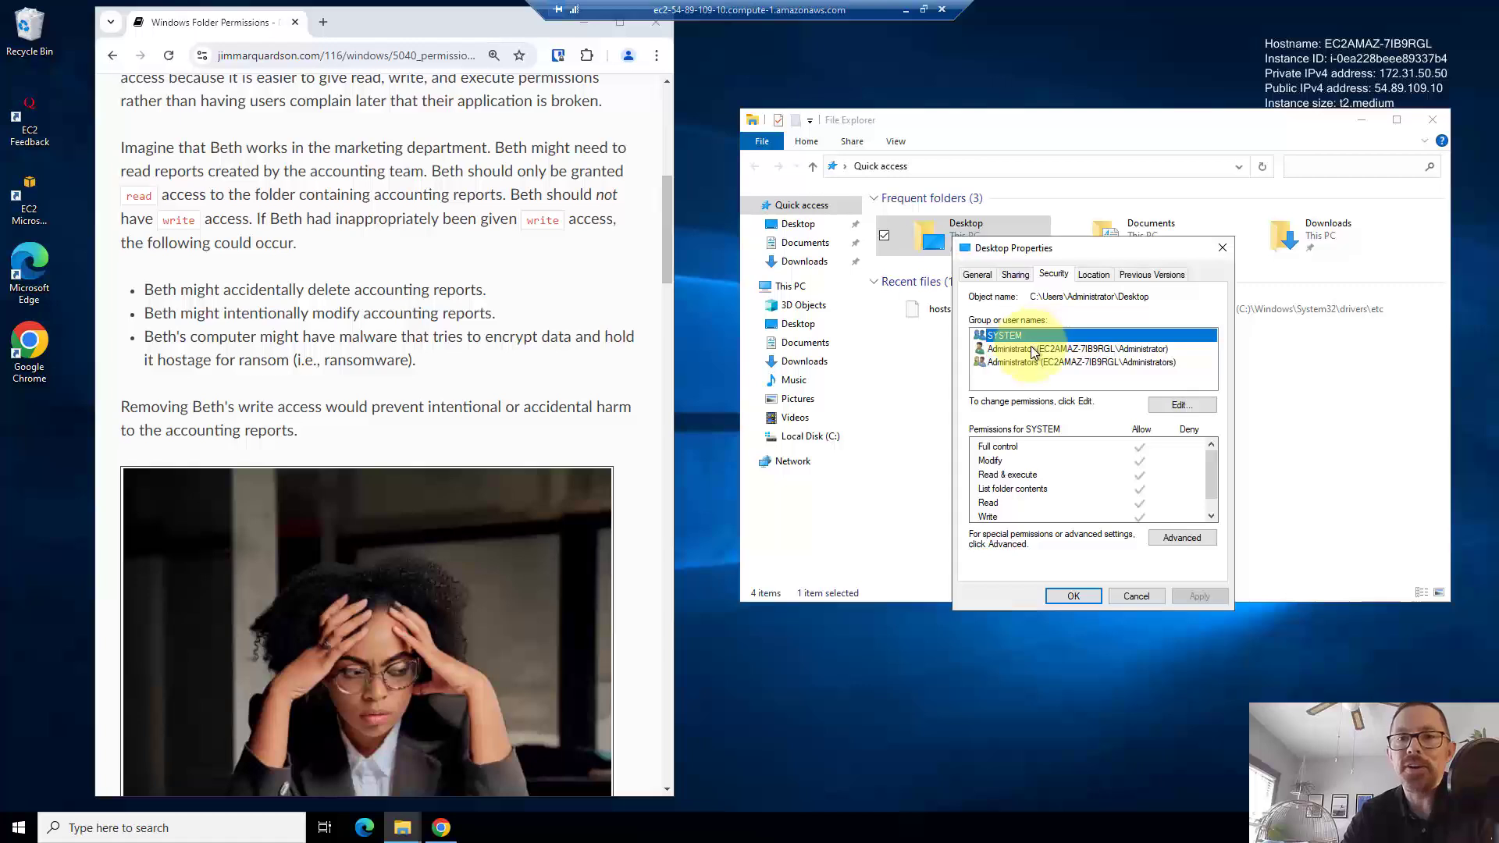
- Review the Administrator and Administrators permission entries, scrolling through the permissions list
click(1031, 354)
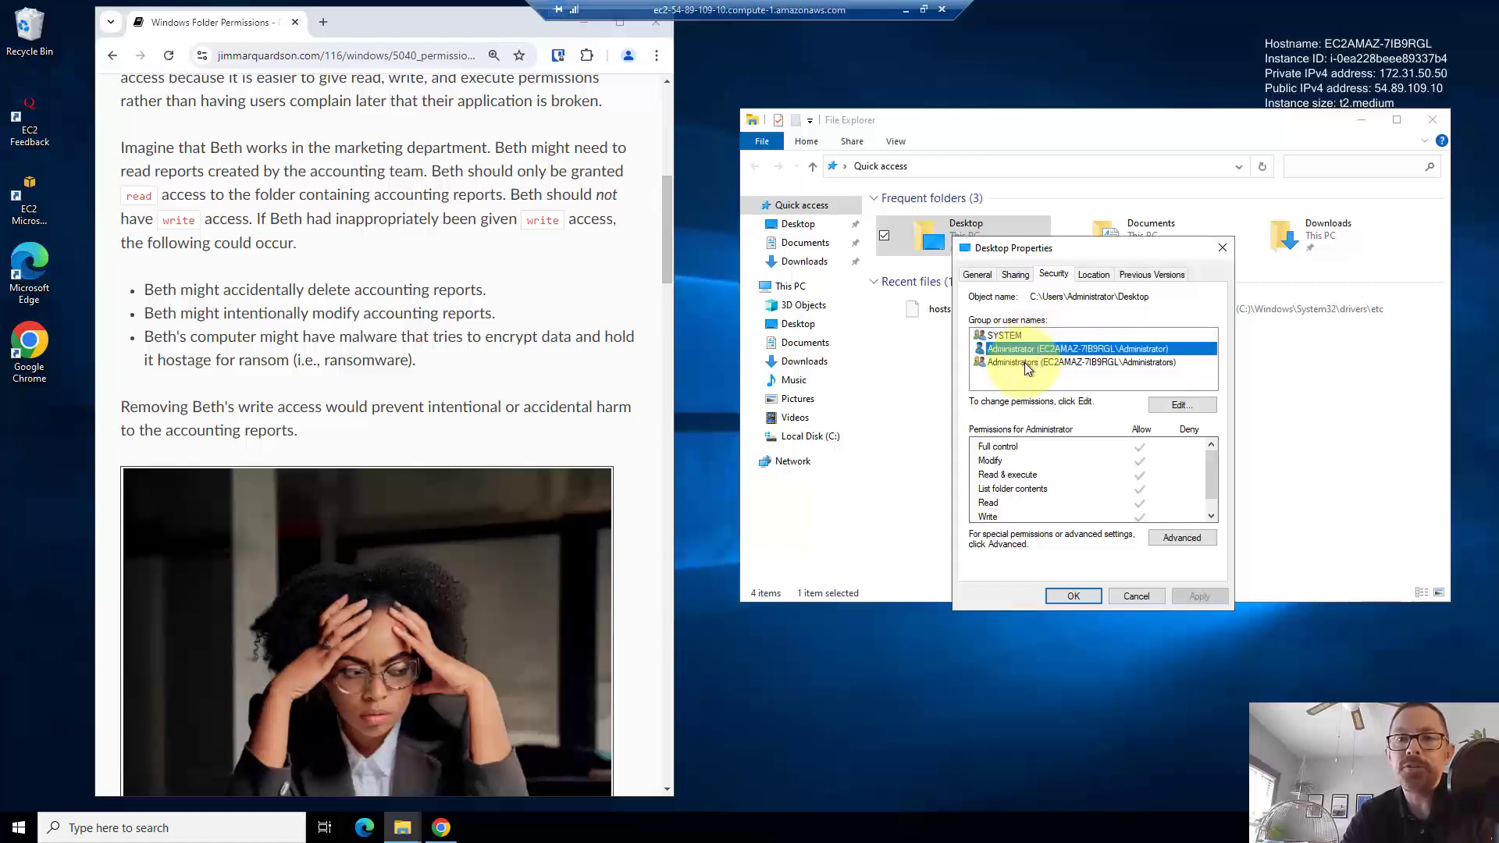
click(1025, 362)
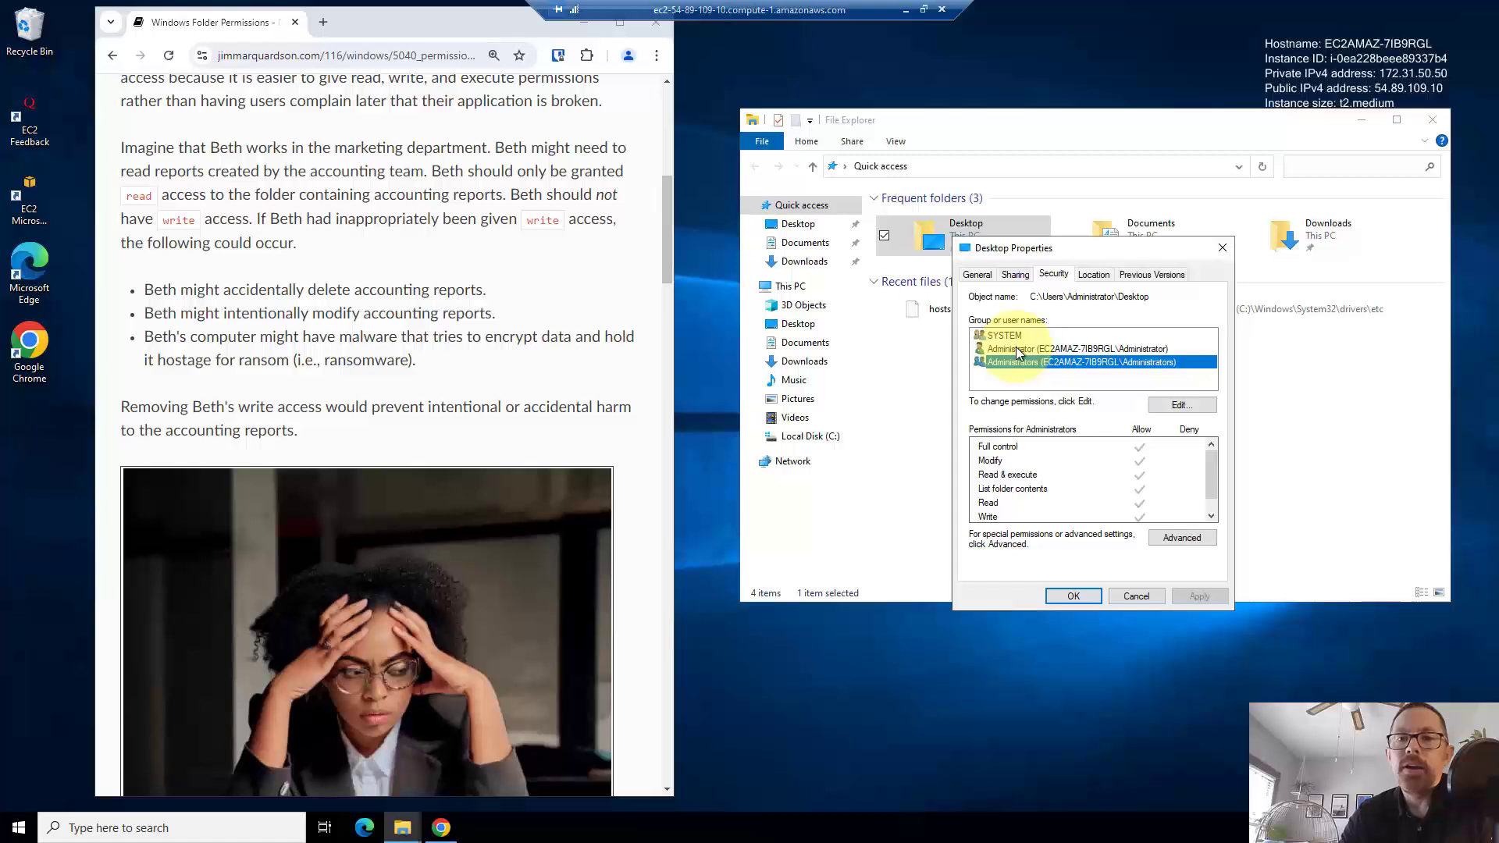
click(1017, 351)
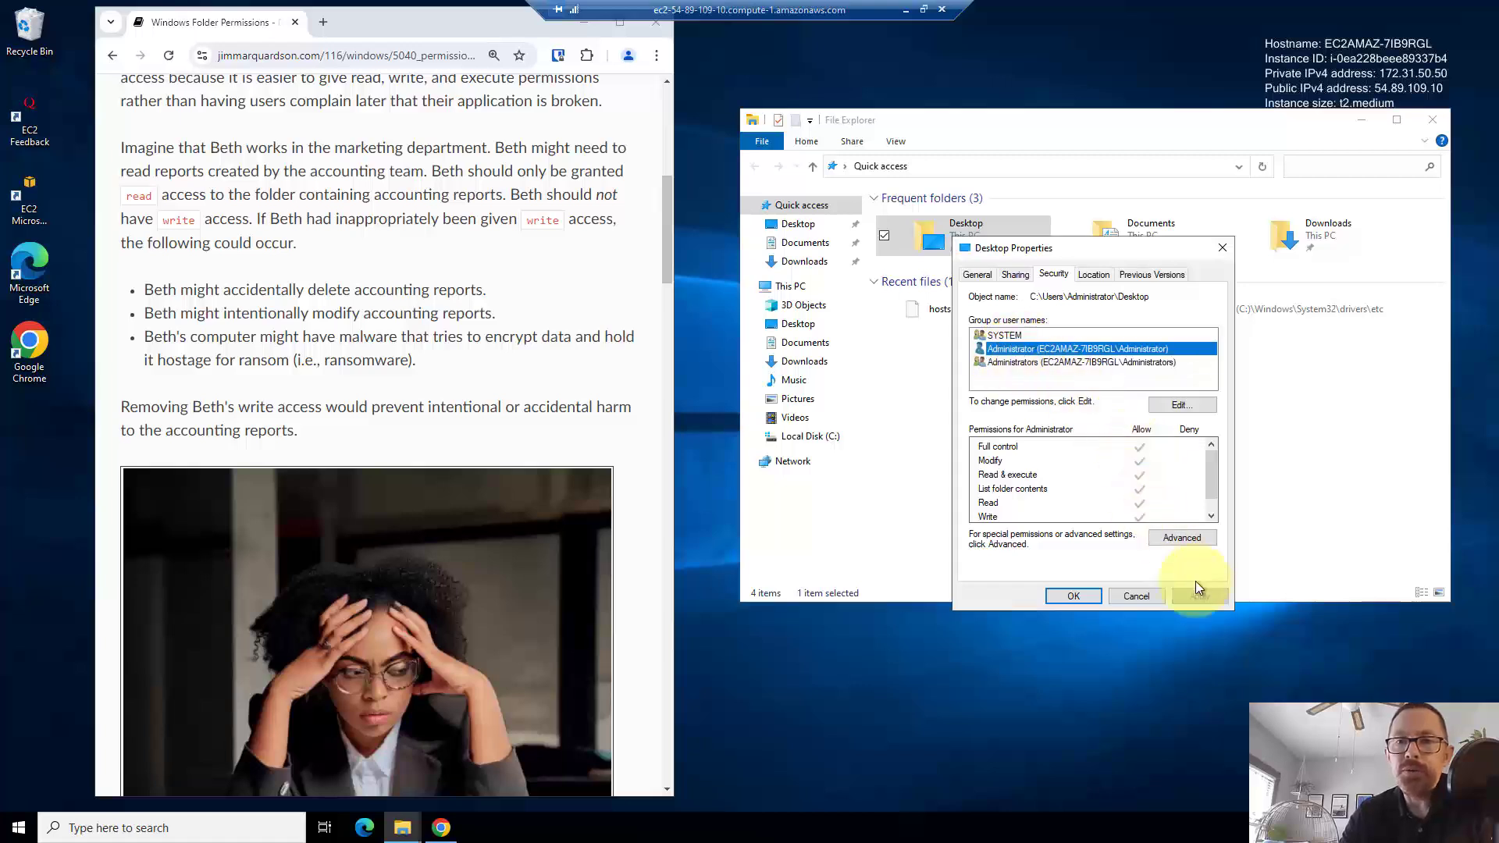
click(1210, 517)
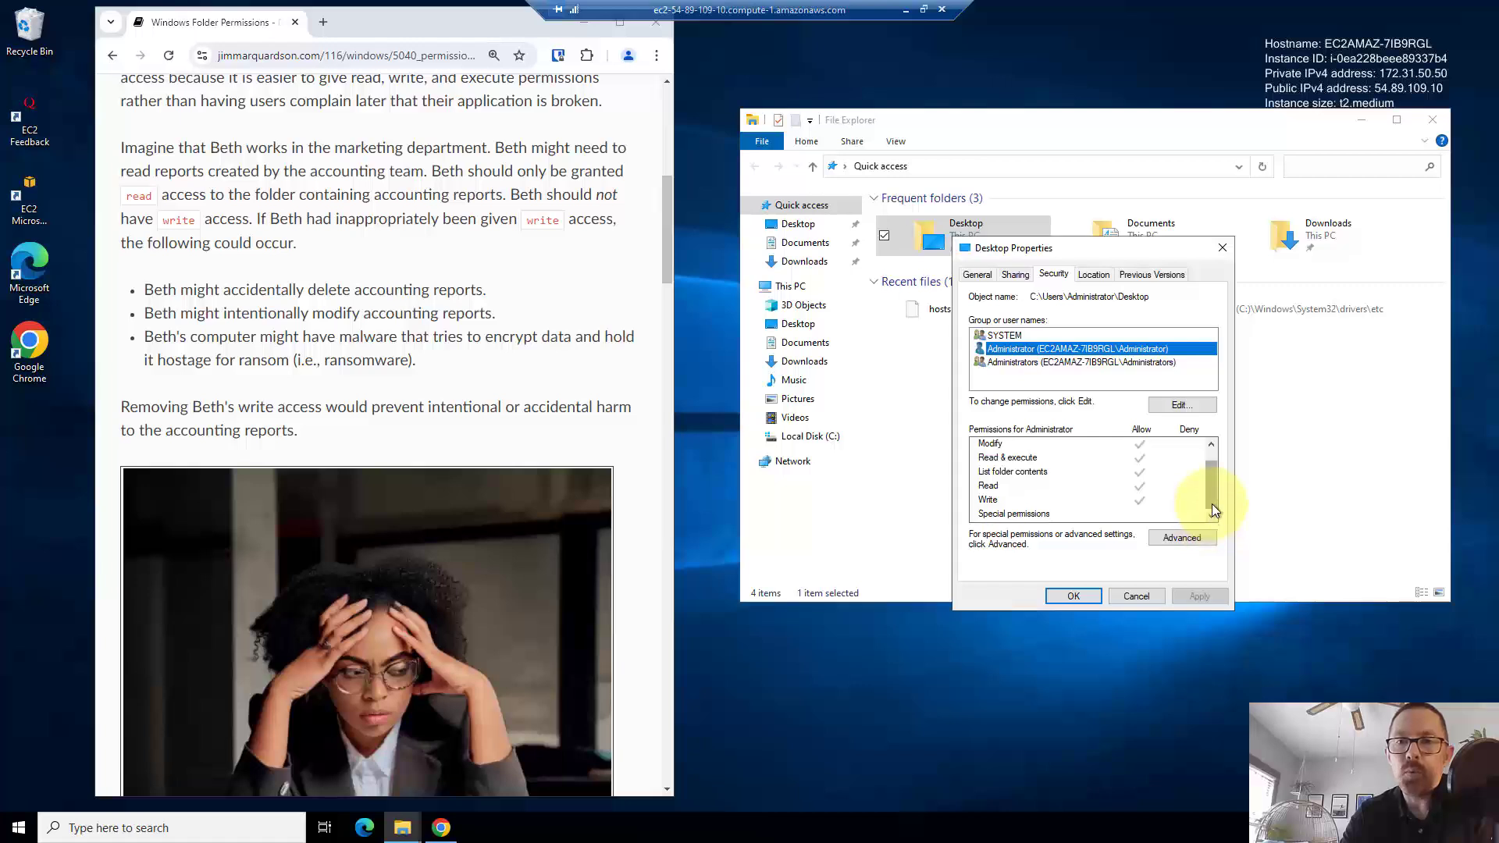
drag(1212, 503, 1213, 476)
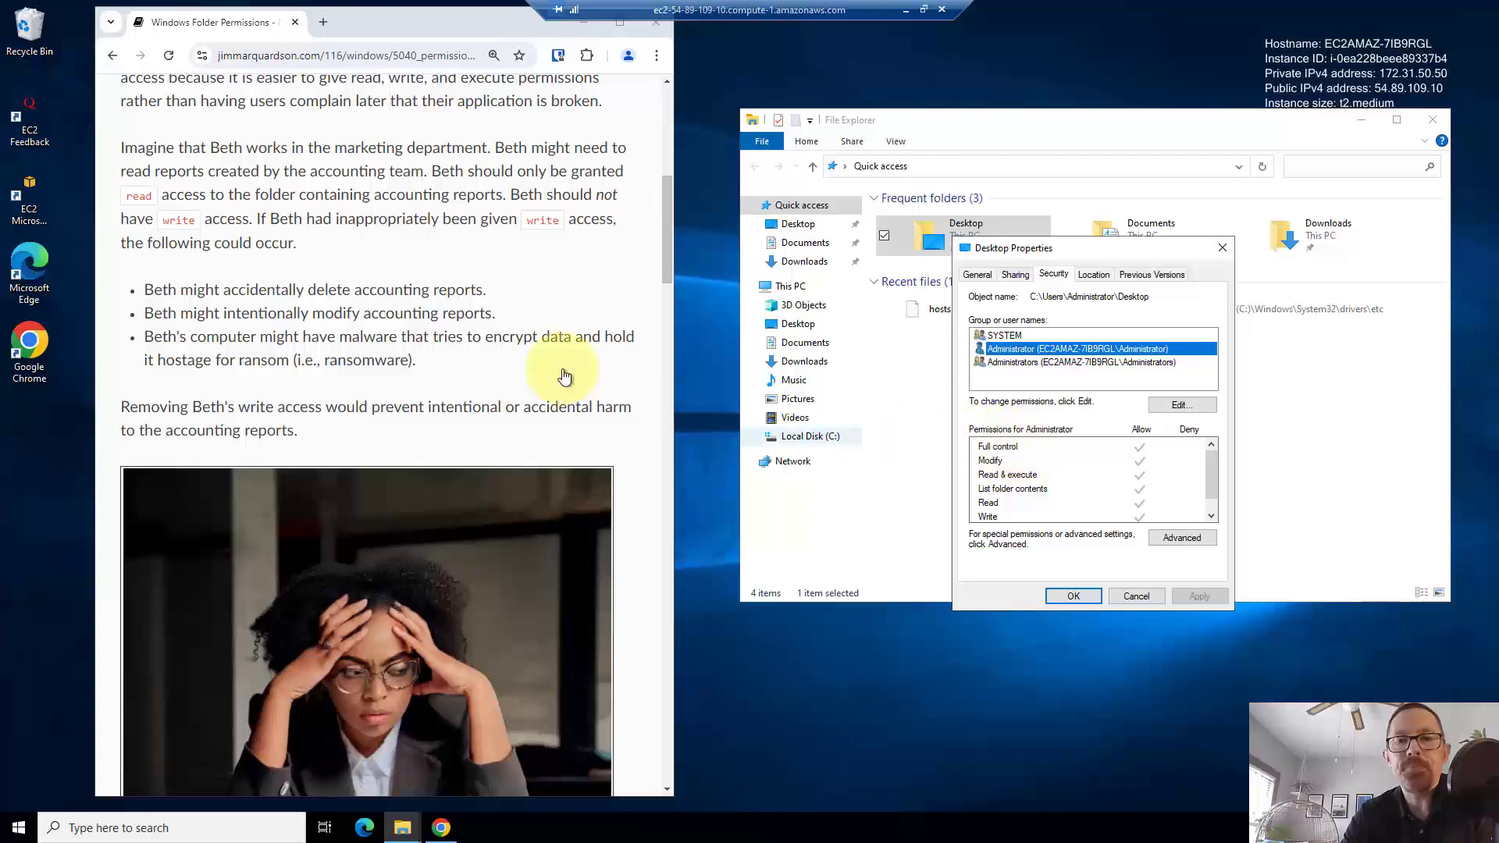
- Scroll the article down to the permission-level descriptions from Full control through Write
click(400, 339)
scroll(400, 339, down, 8)
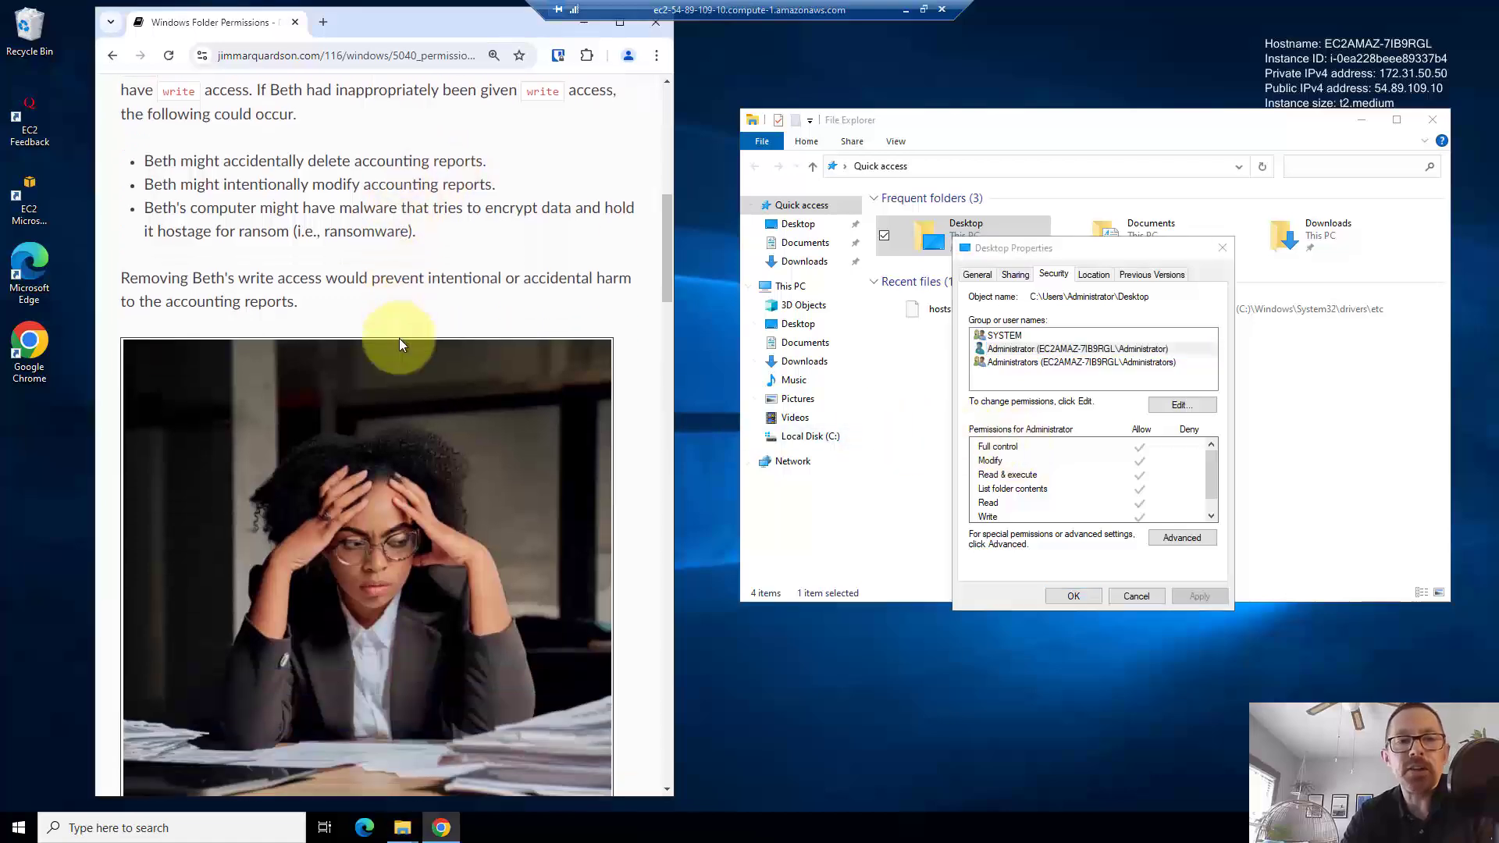
scroll(400, 339, down, 10)
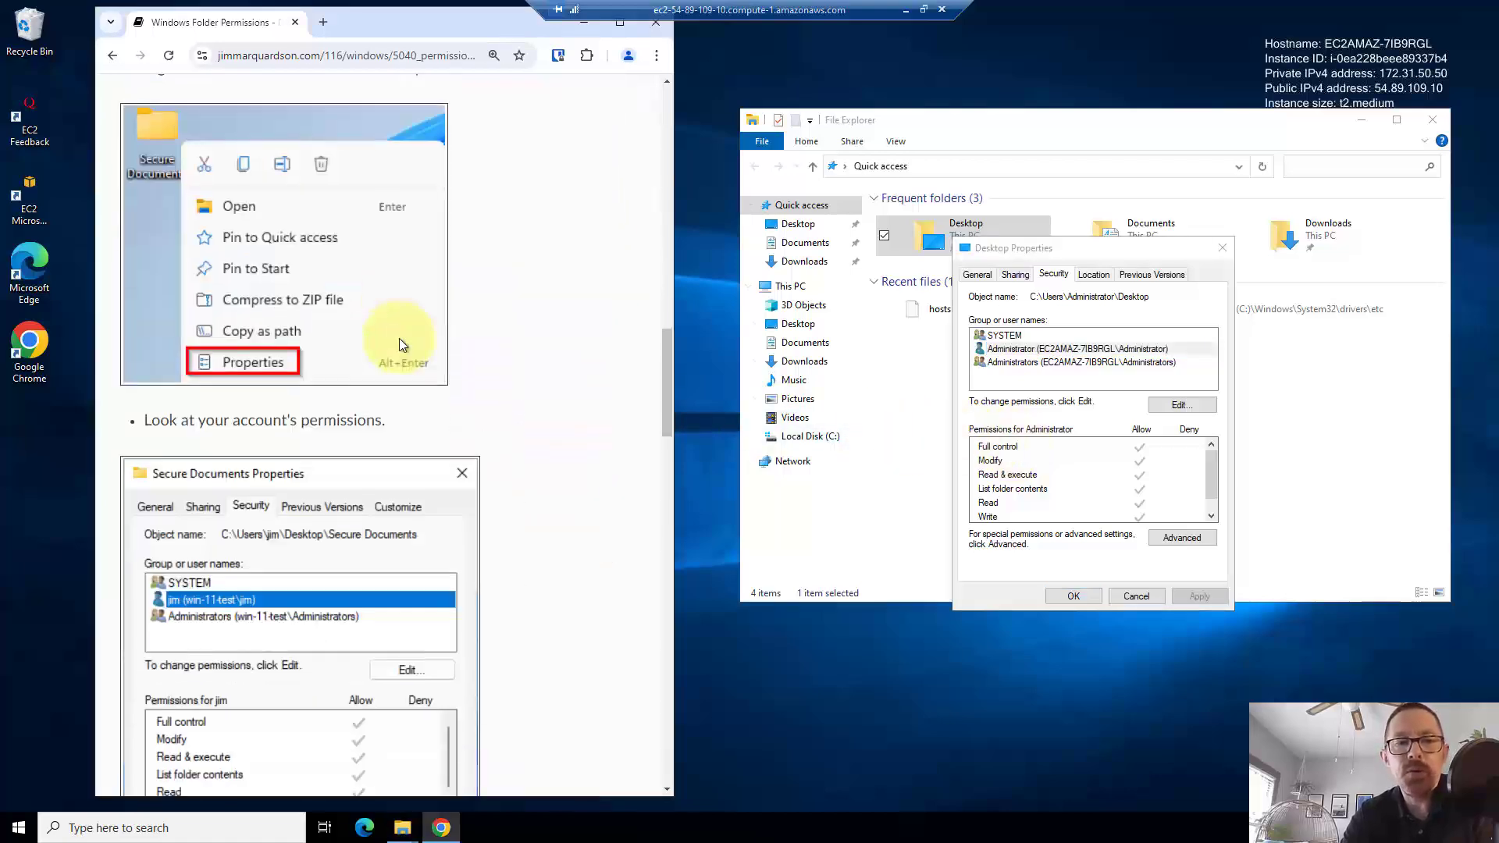
scroll(400, 339, down, 1)
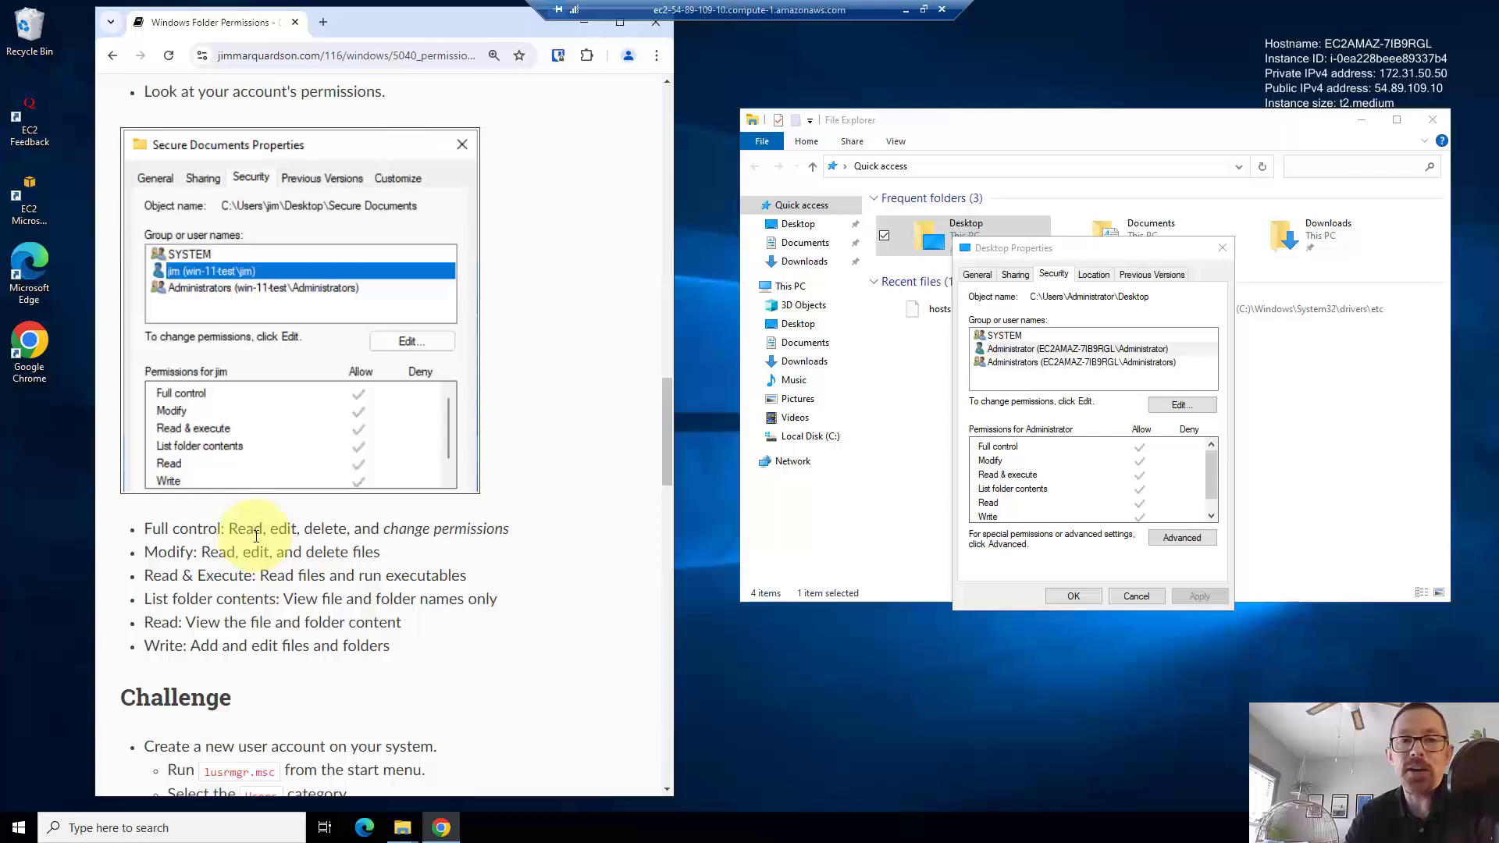
click(1006, 452)
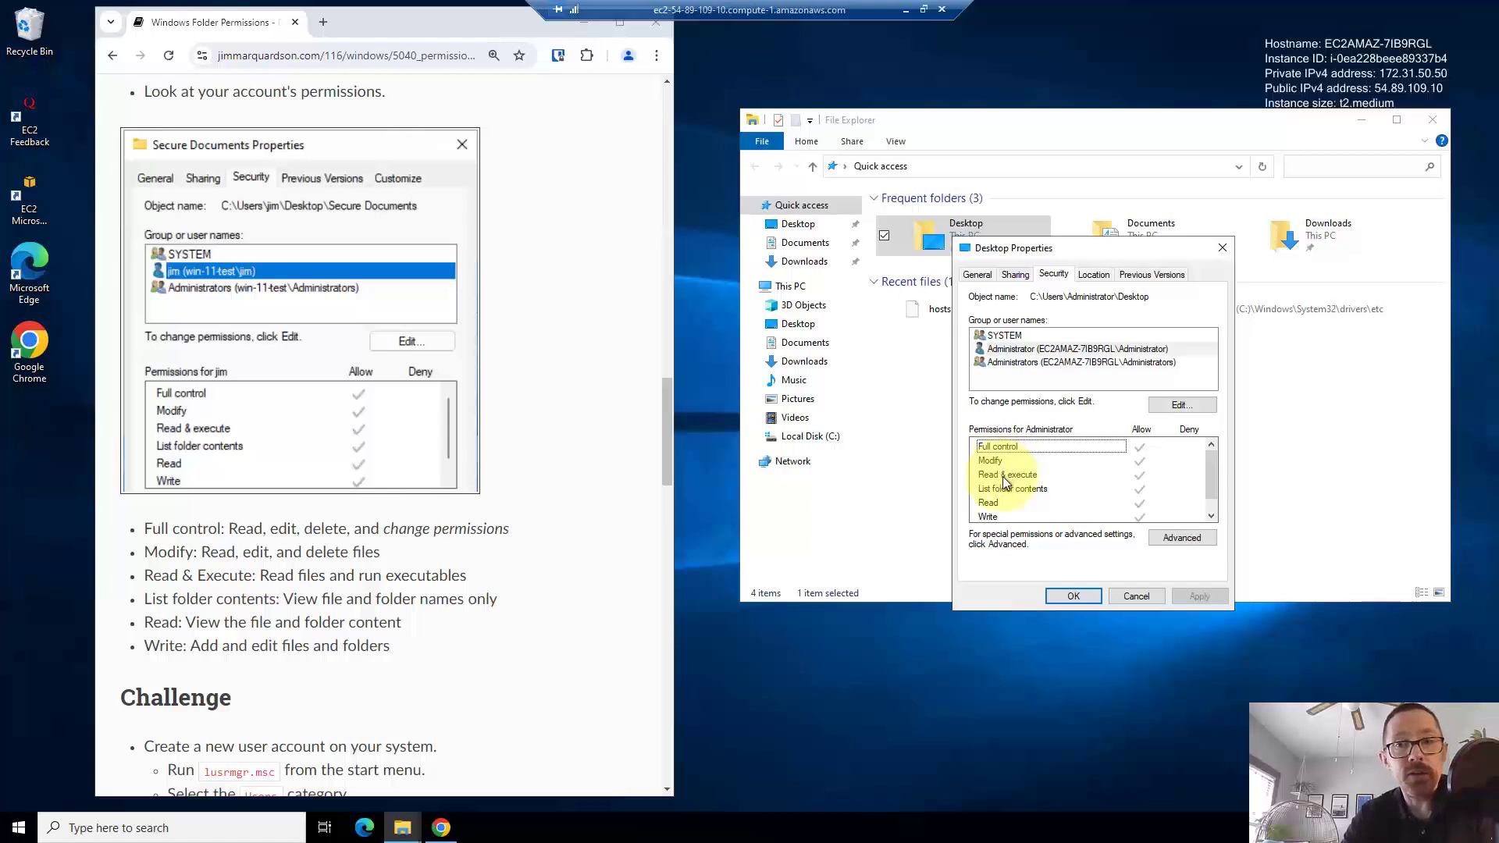
click(1015, 477)
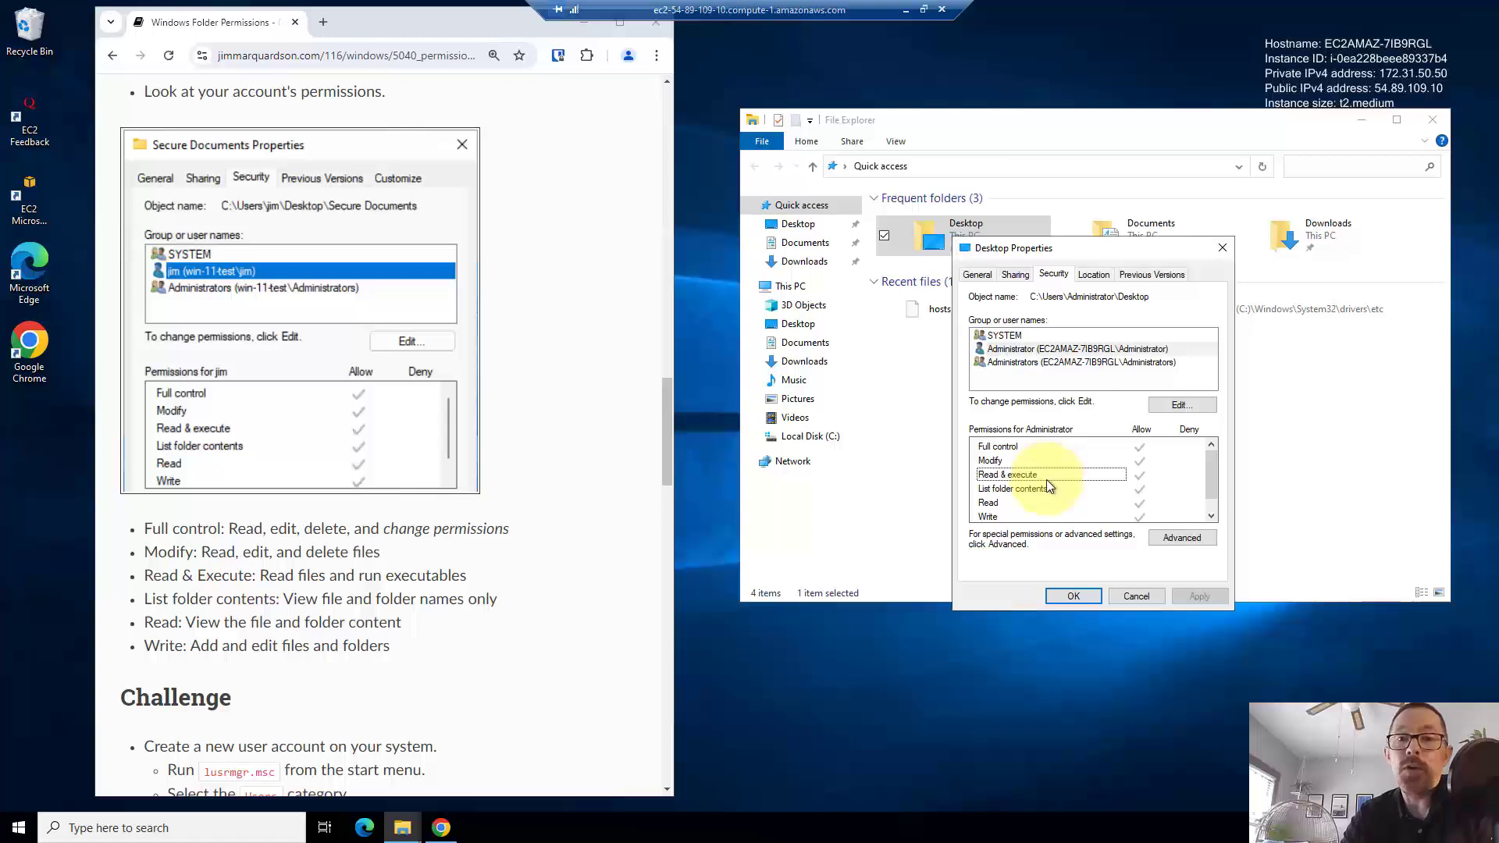
- Point out List folder contents, then cancel the Desktop Properties without changes
click(1035, 492)
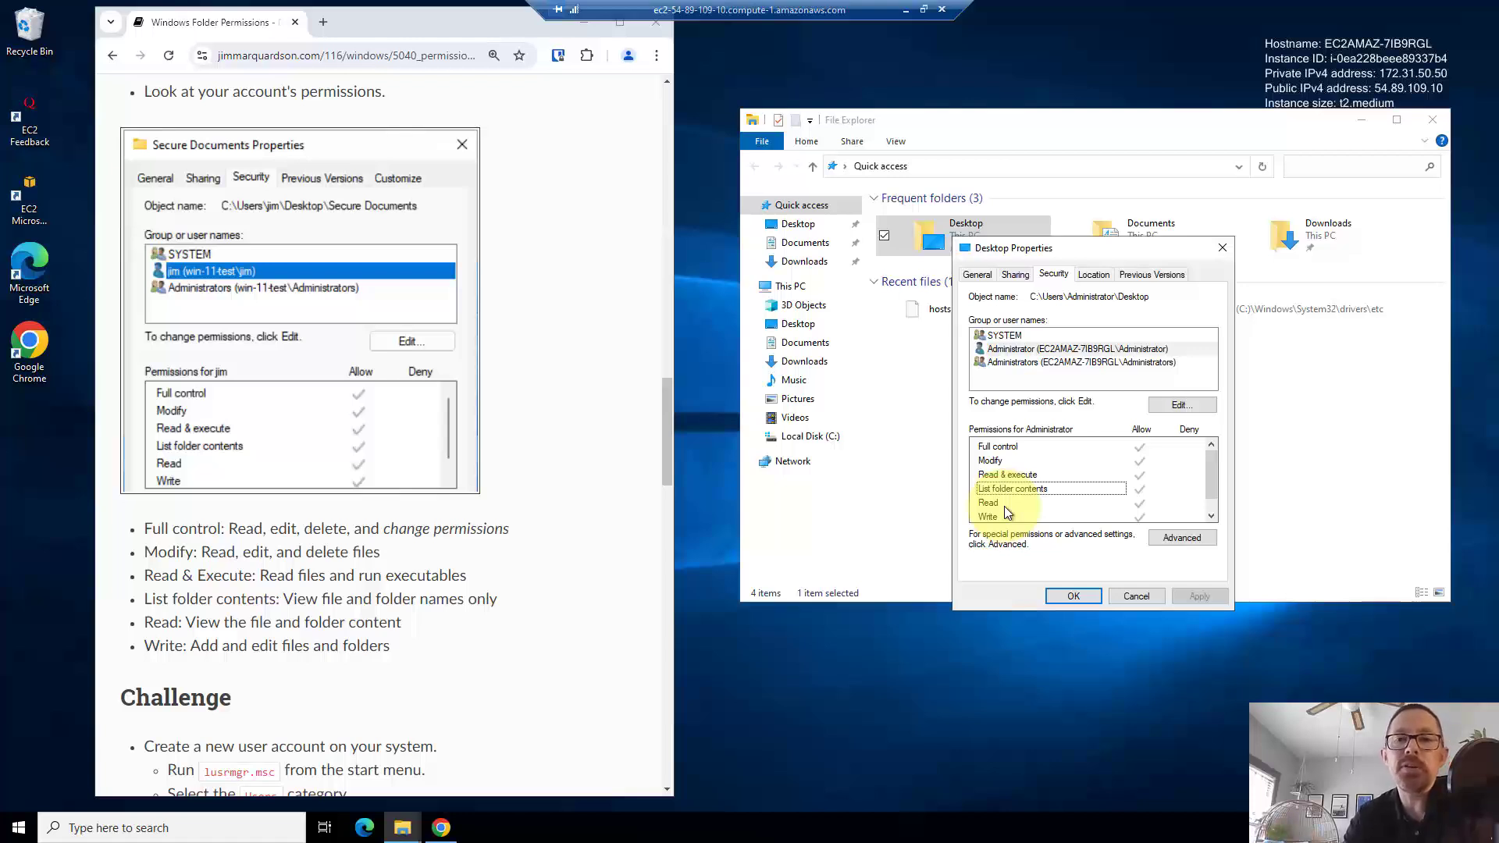
click(1140, 596)
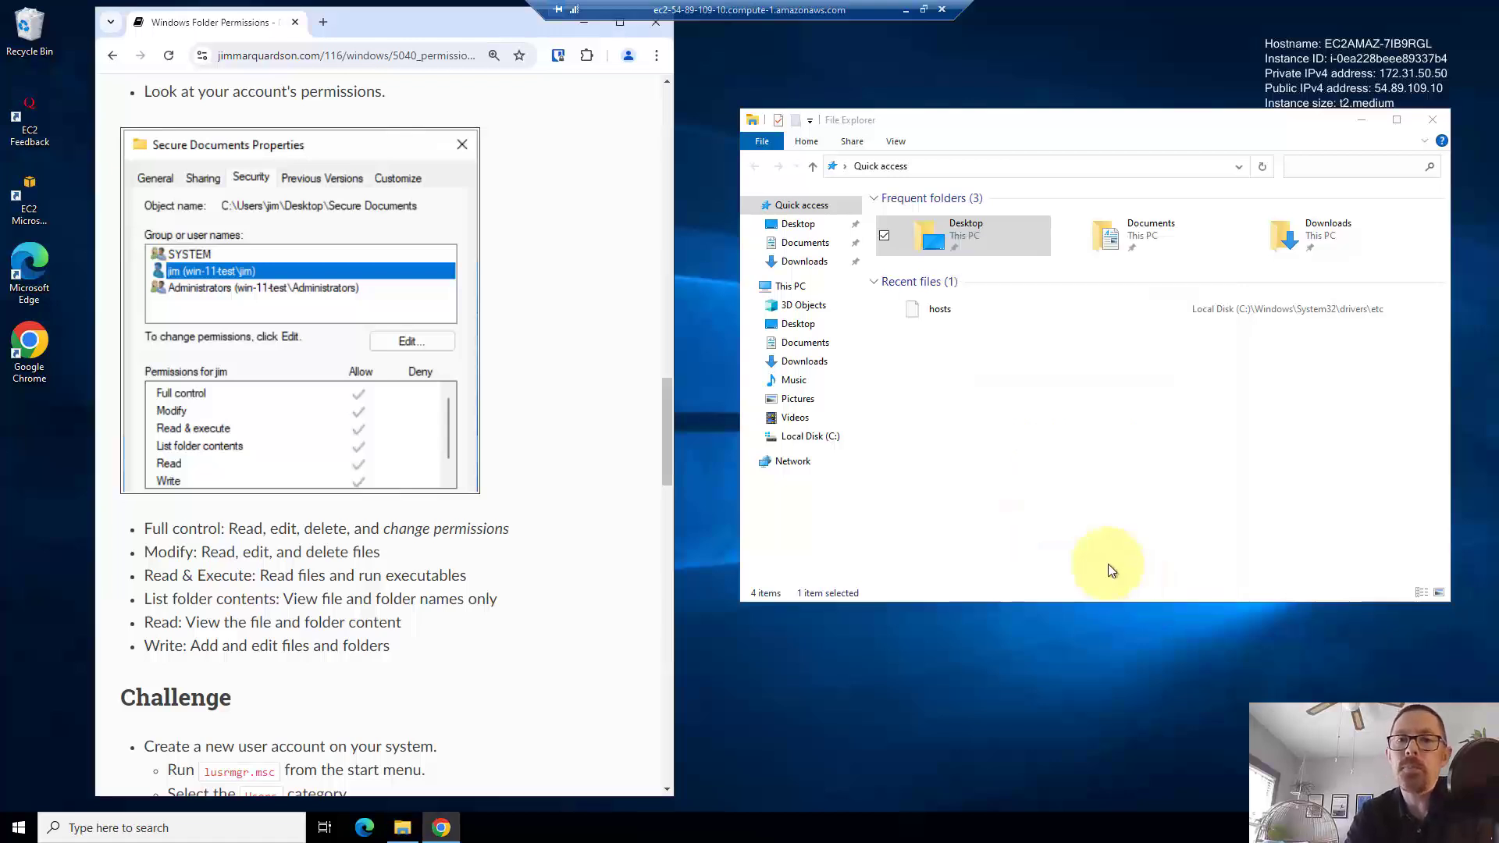
- Deselect Desktop, scroll the tutorial to the new-user Challenge, and open the Start menu
click(1109, 566)
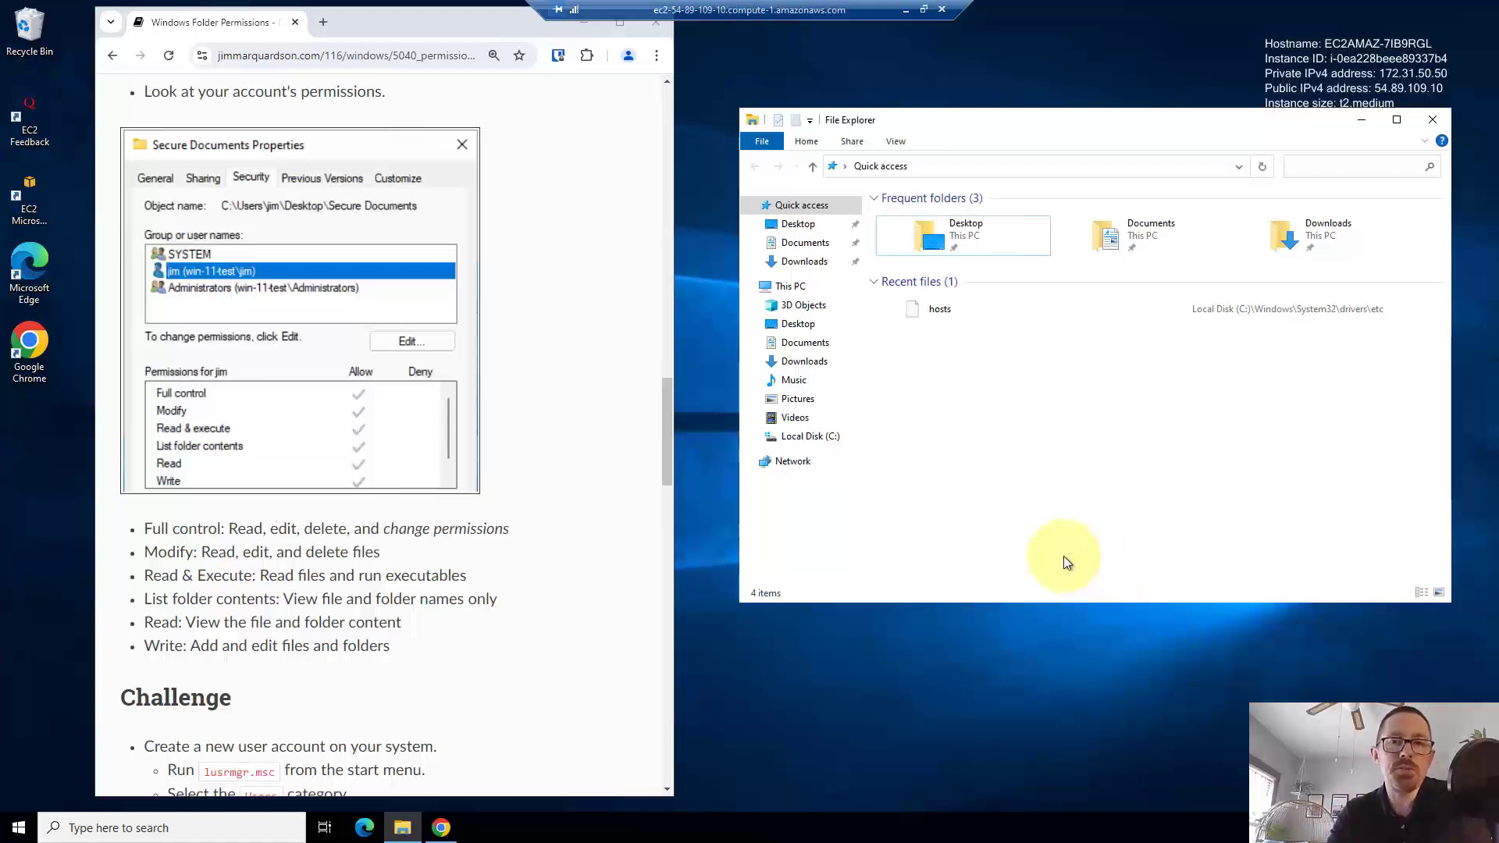
scroll(547, 544, down, 5)
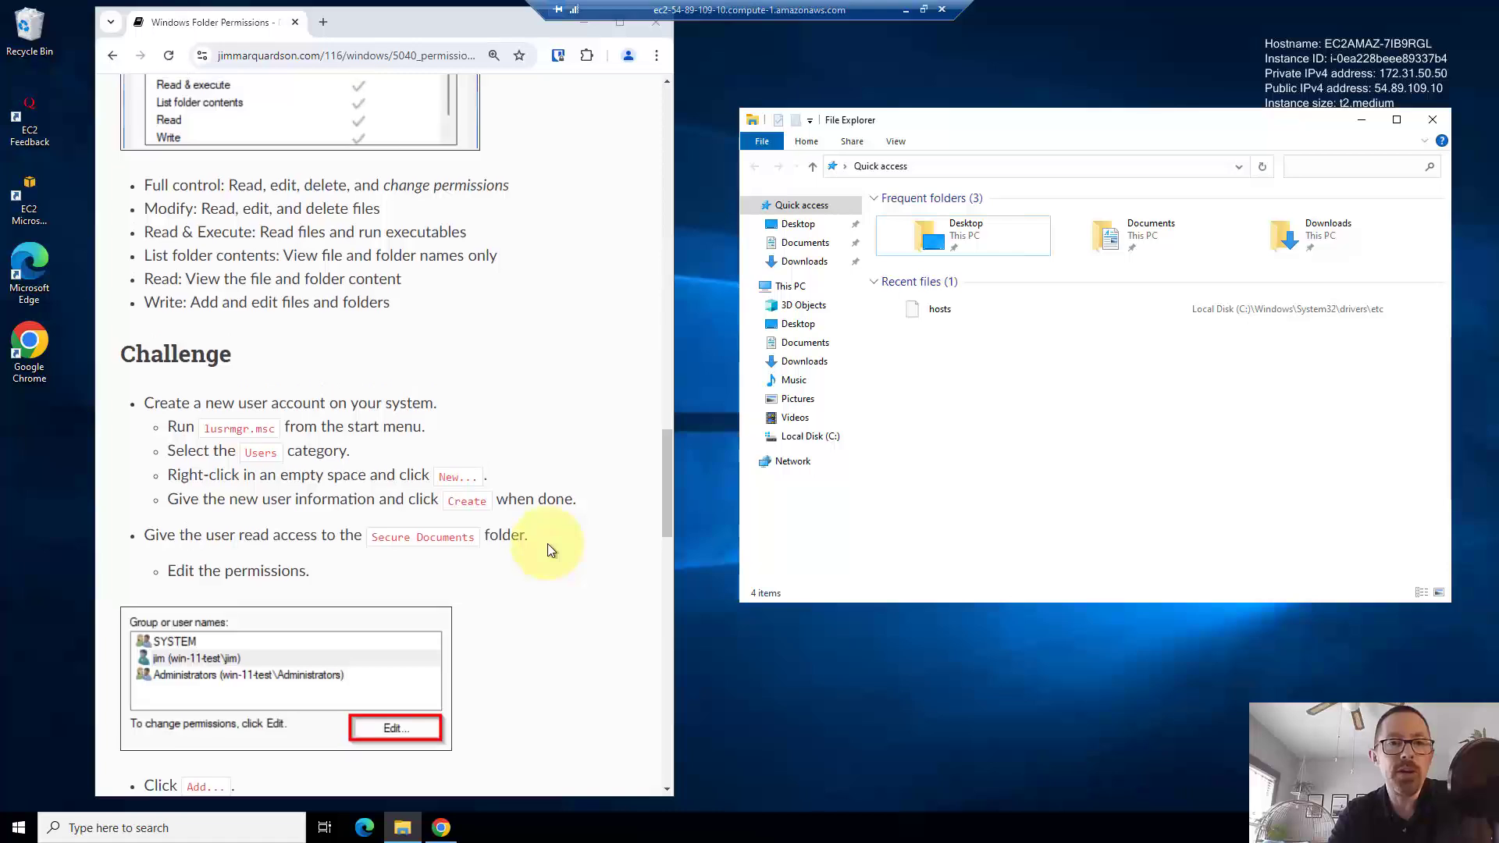
scroll(548, 549, down, 1)
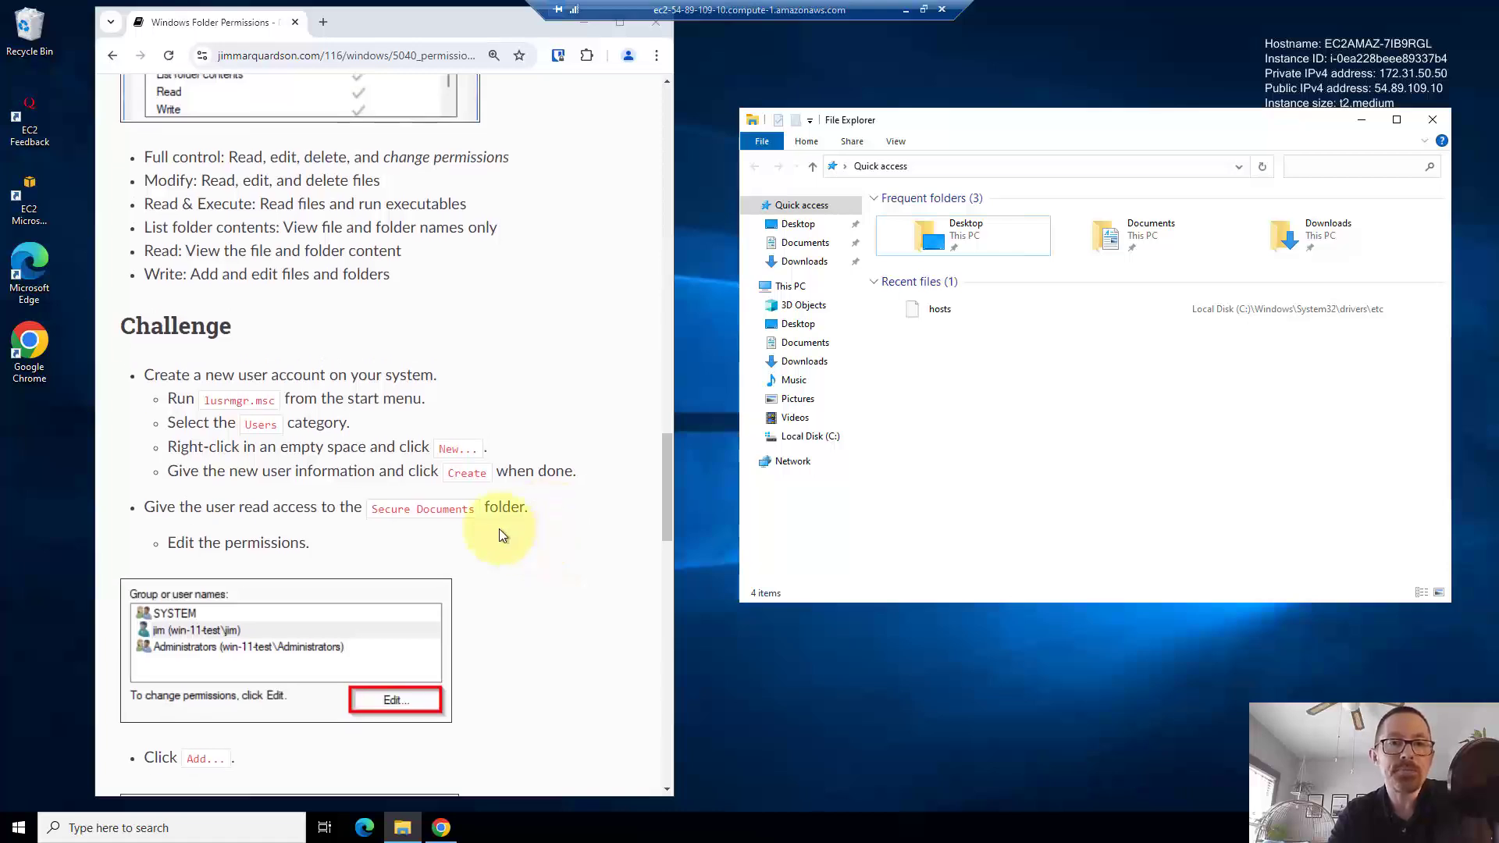
scroll(498, 528, down, 3)
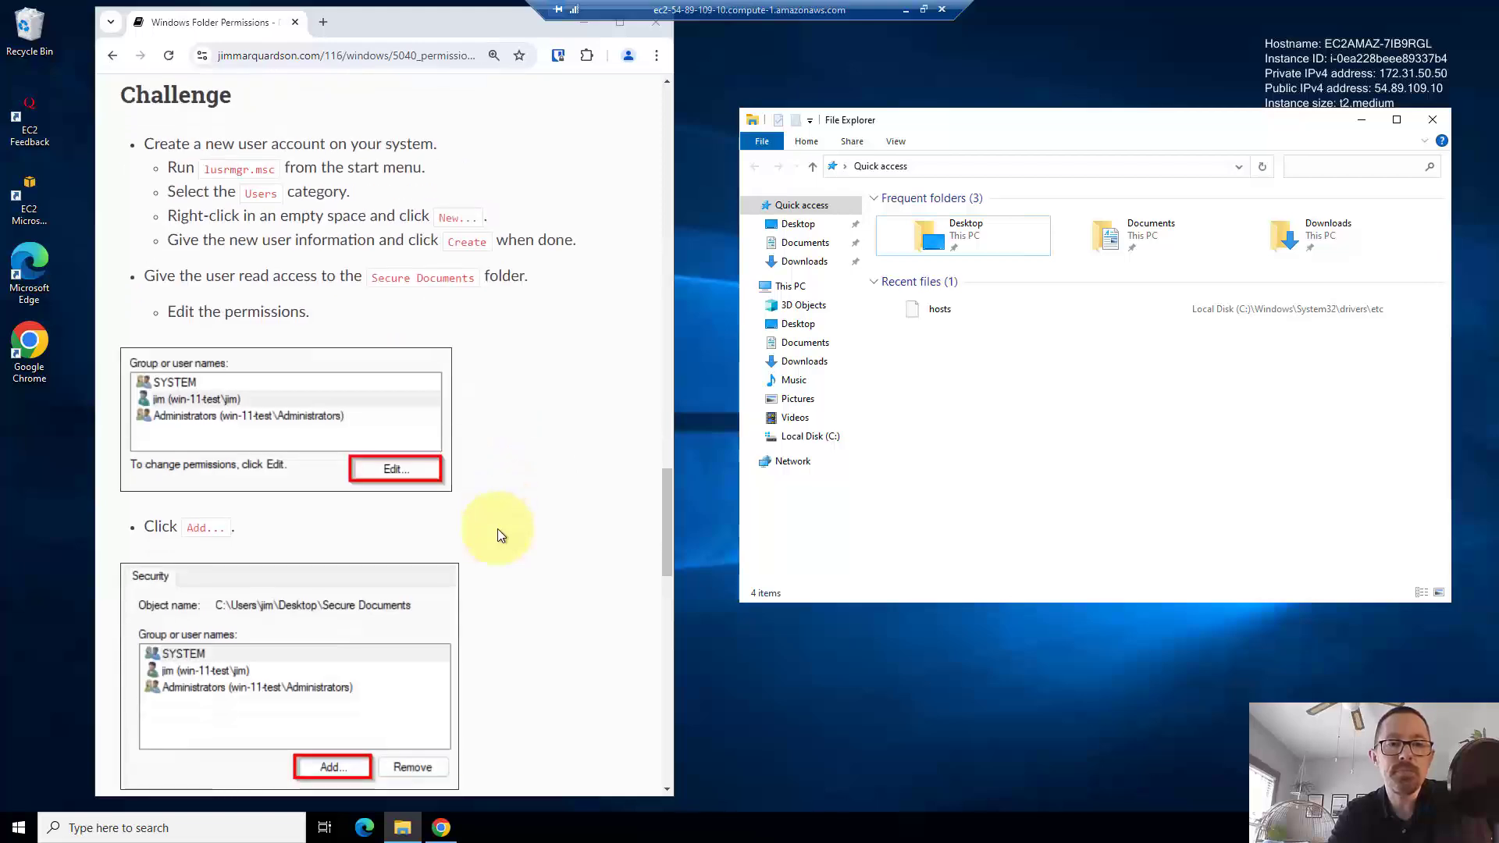
scroll(499, 532, down, 1)
scroll(498, 533, down, 1)
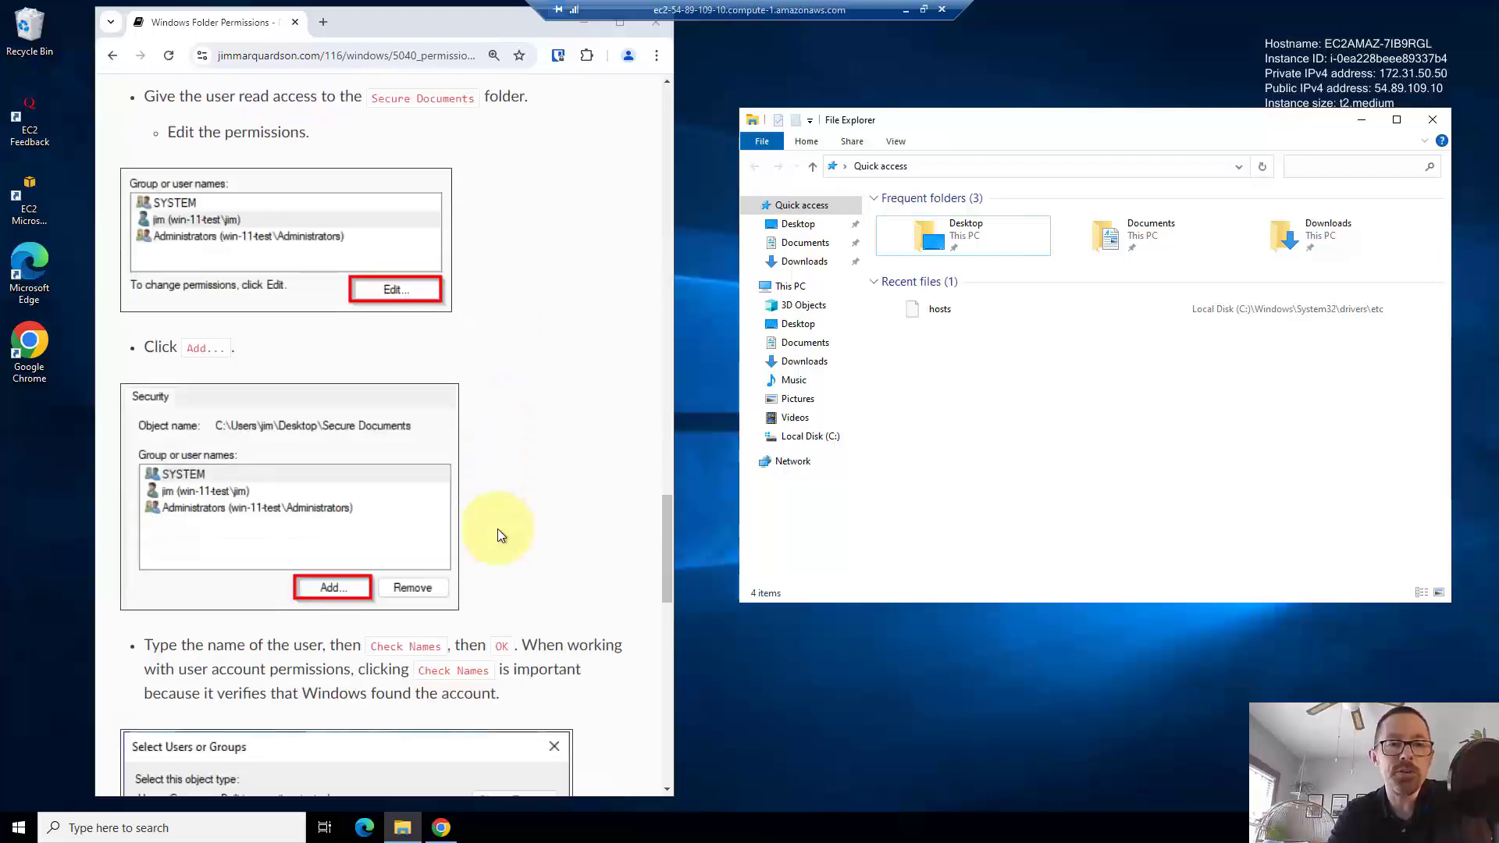
right_click(500, 534)
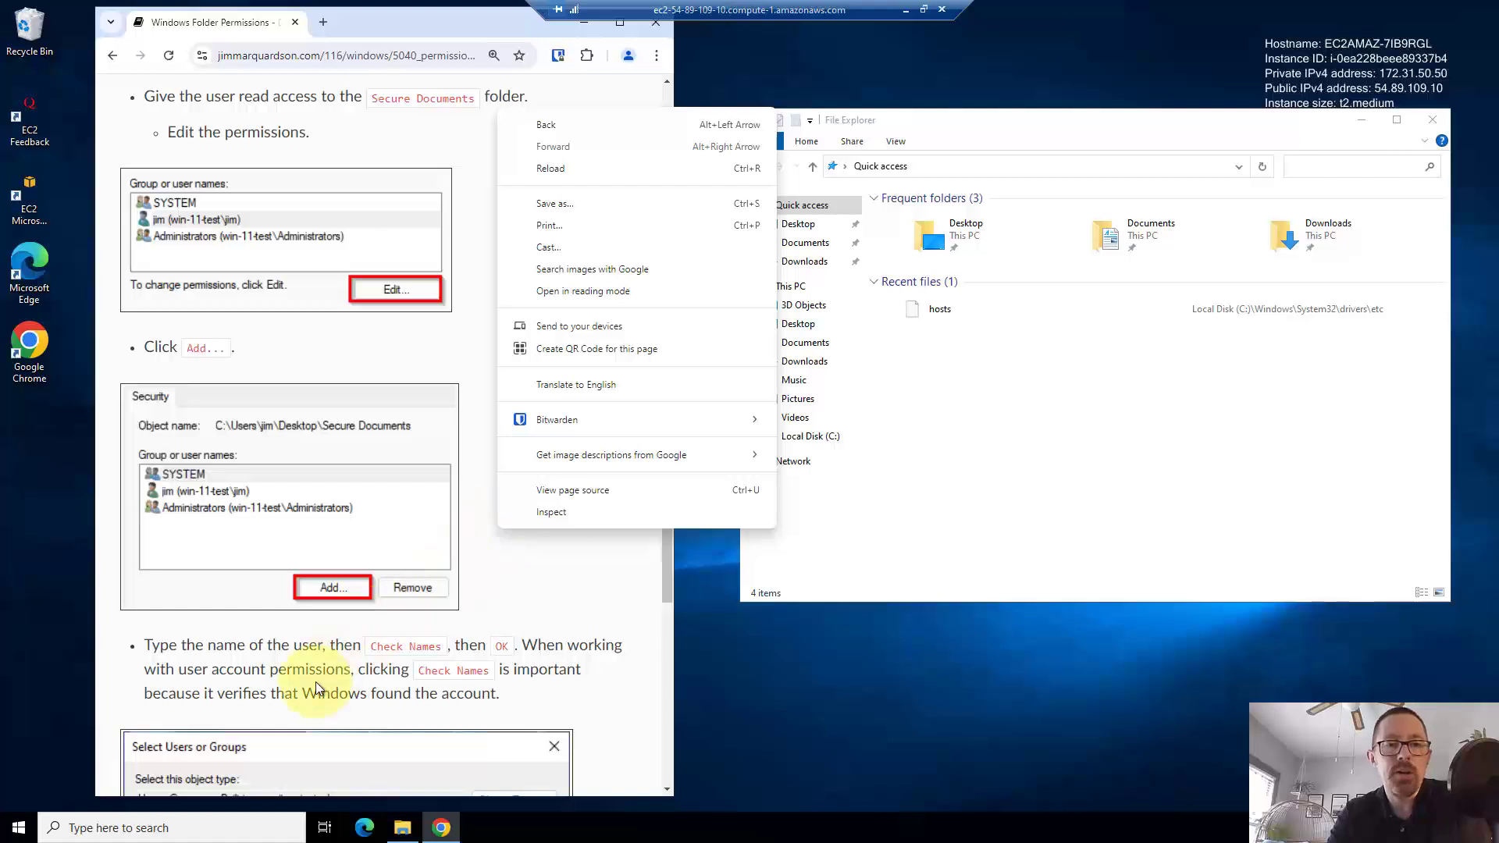
click(29, 824)
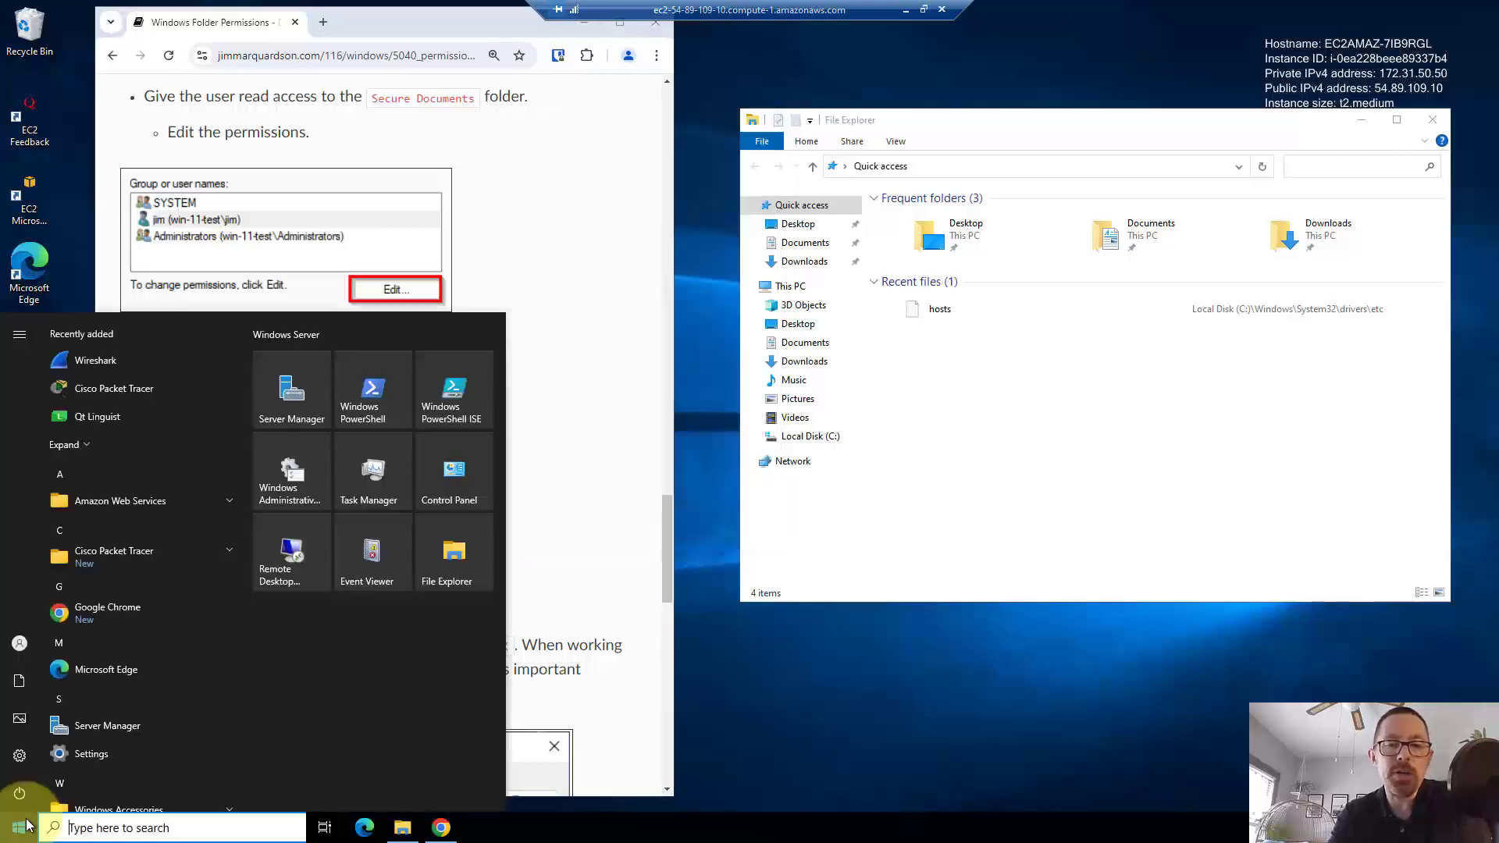
- Launch lusrmgr.msc, move it aside, and start a new user under Users
text(lusr)
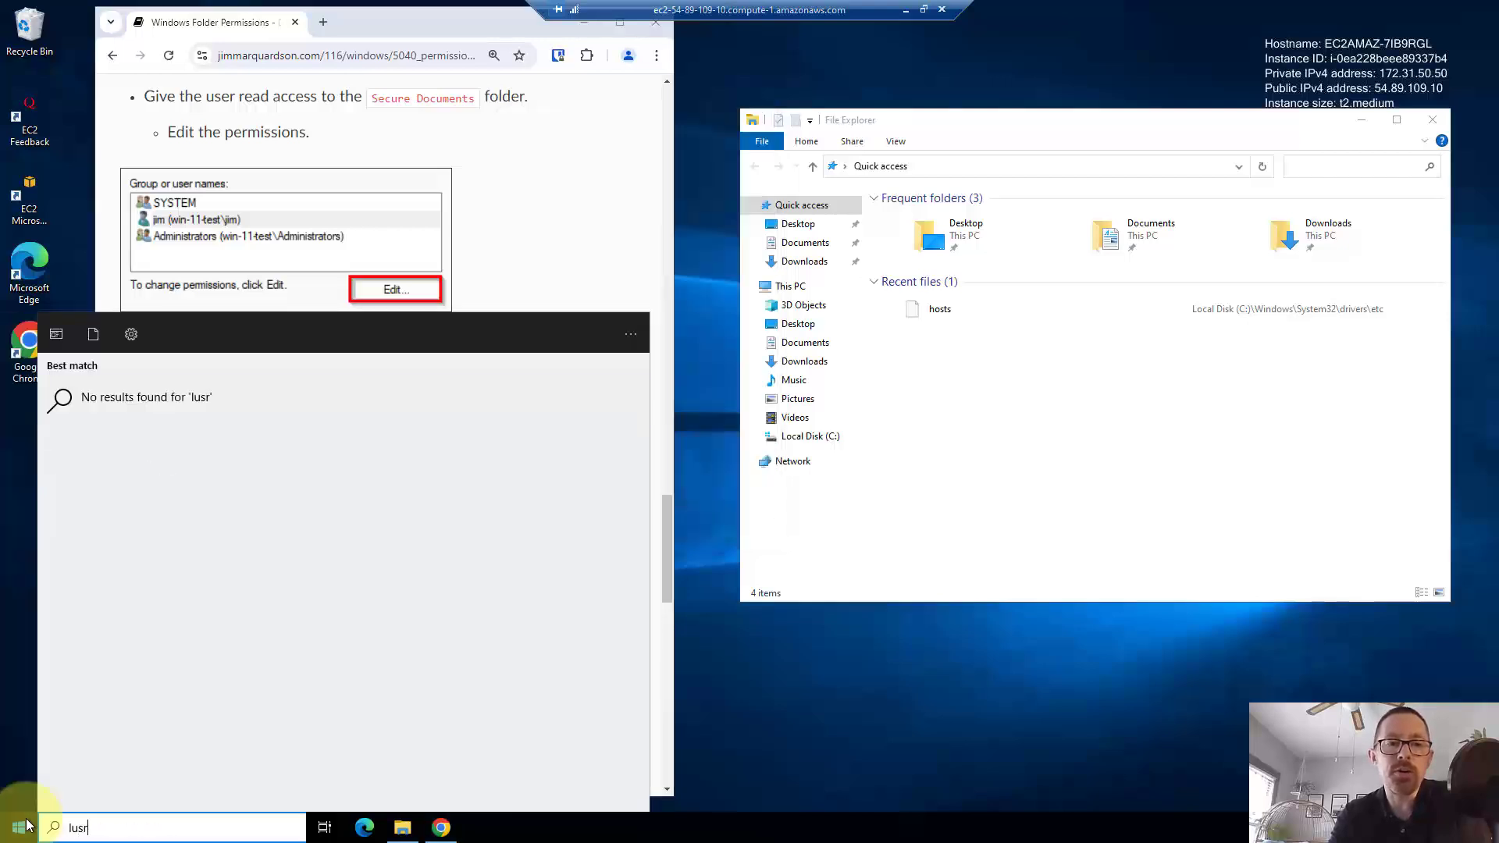
text(mgr.msc)
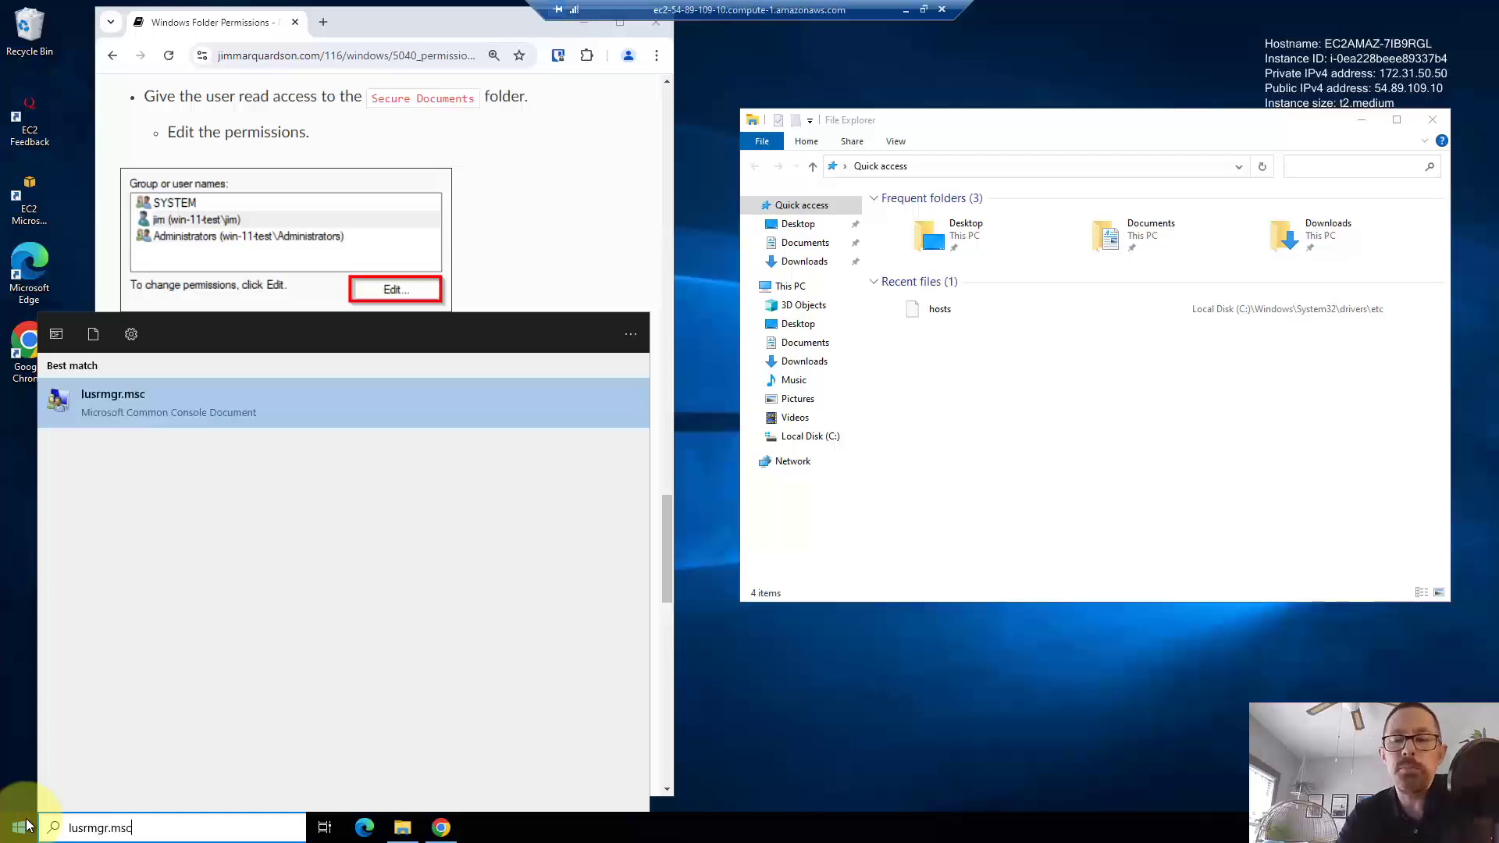
key(Return)
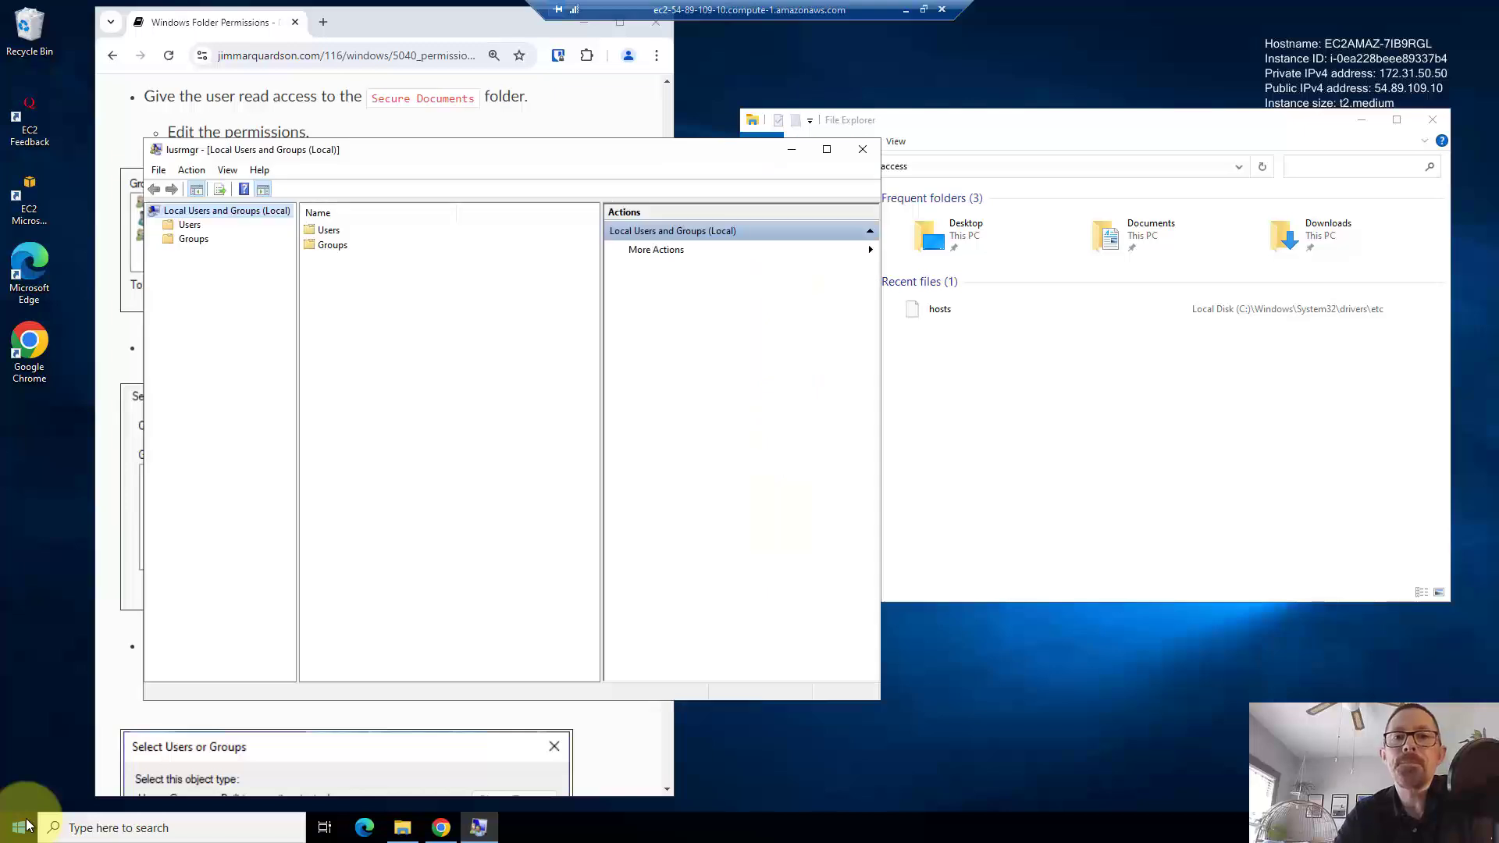
drag(522, 157, 1032, 255)
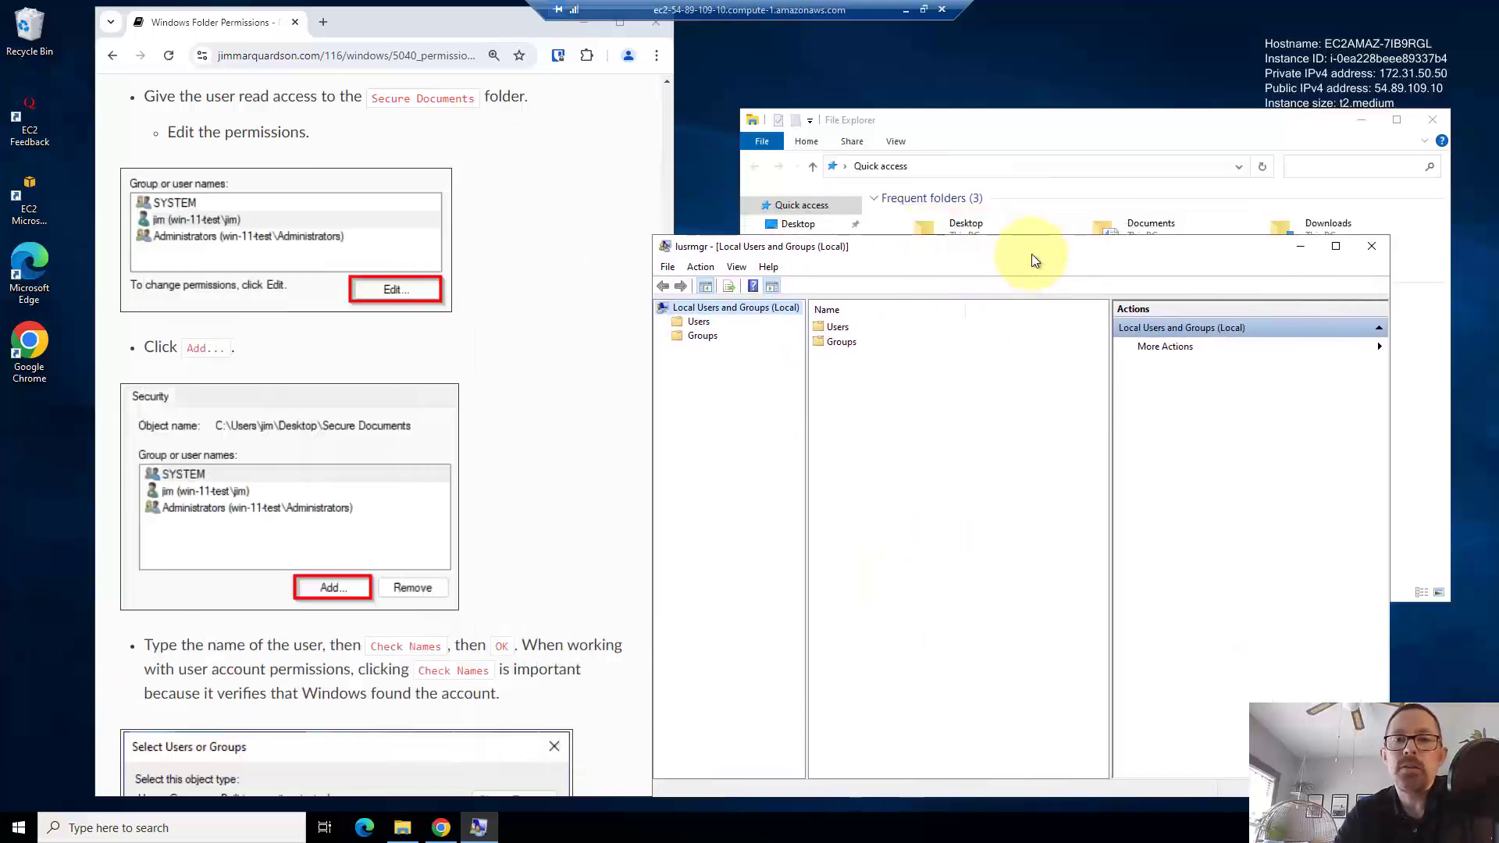
click(700, 325)
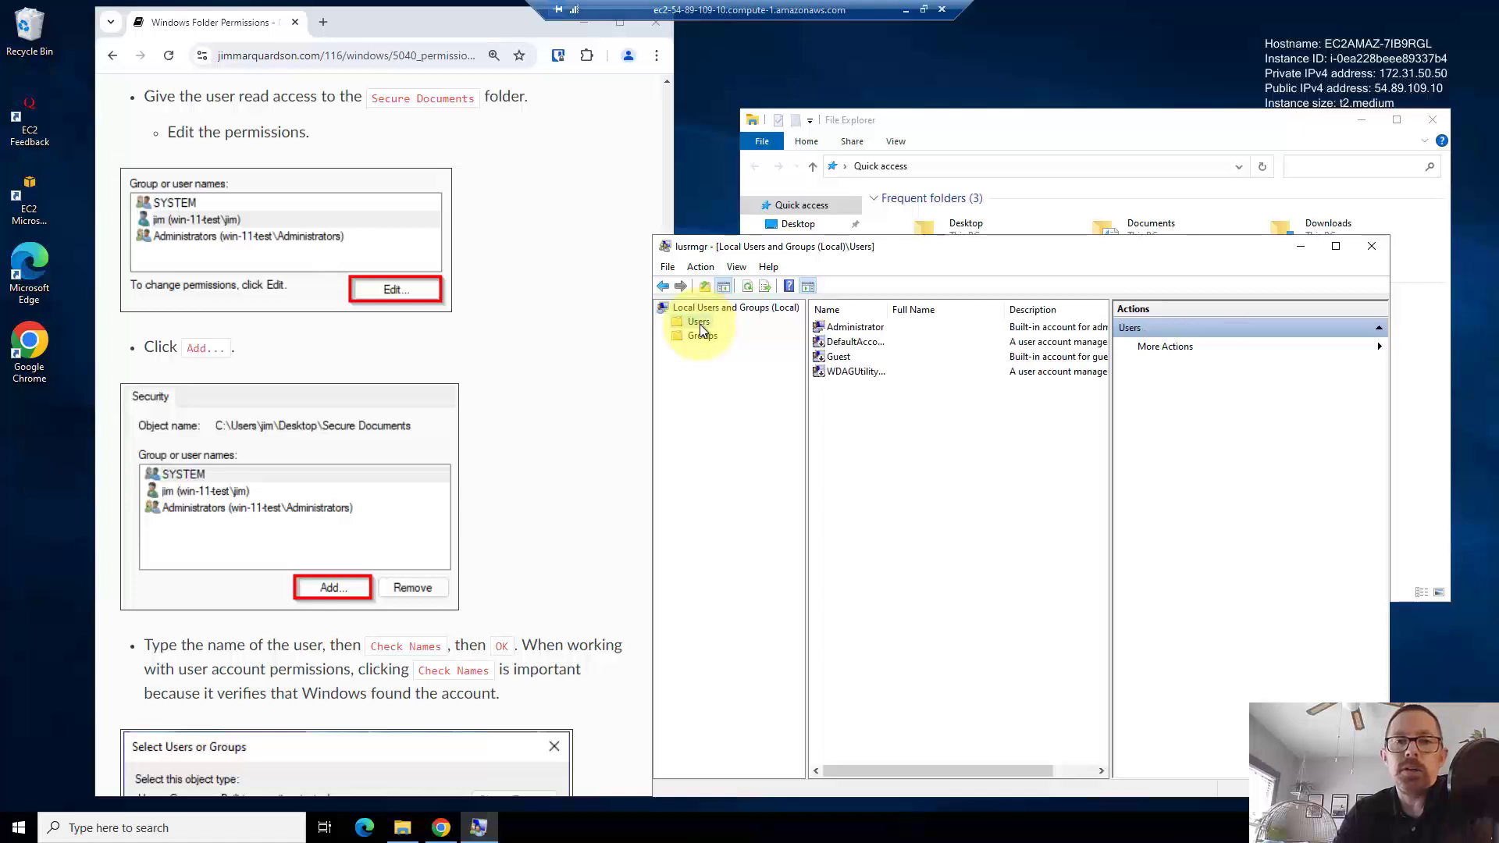
right_click(700, 325)
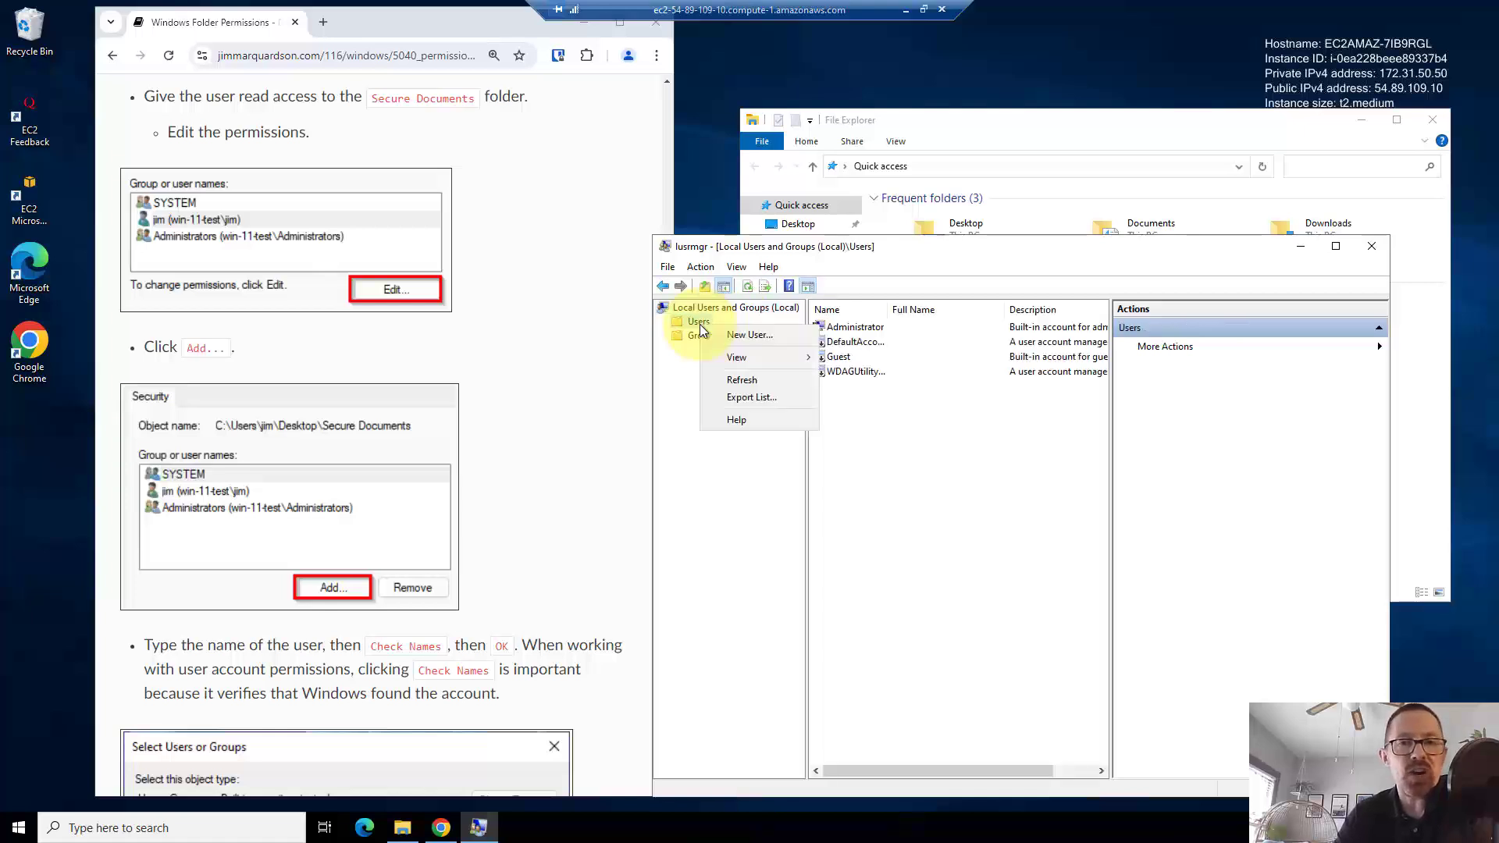
click(728, 336)
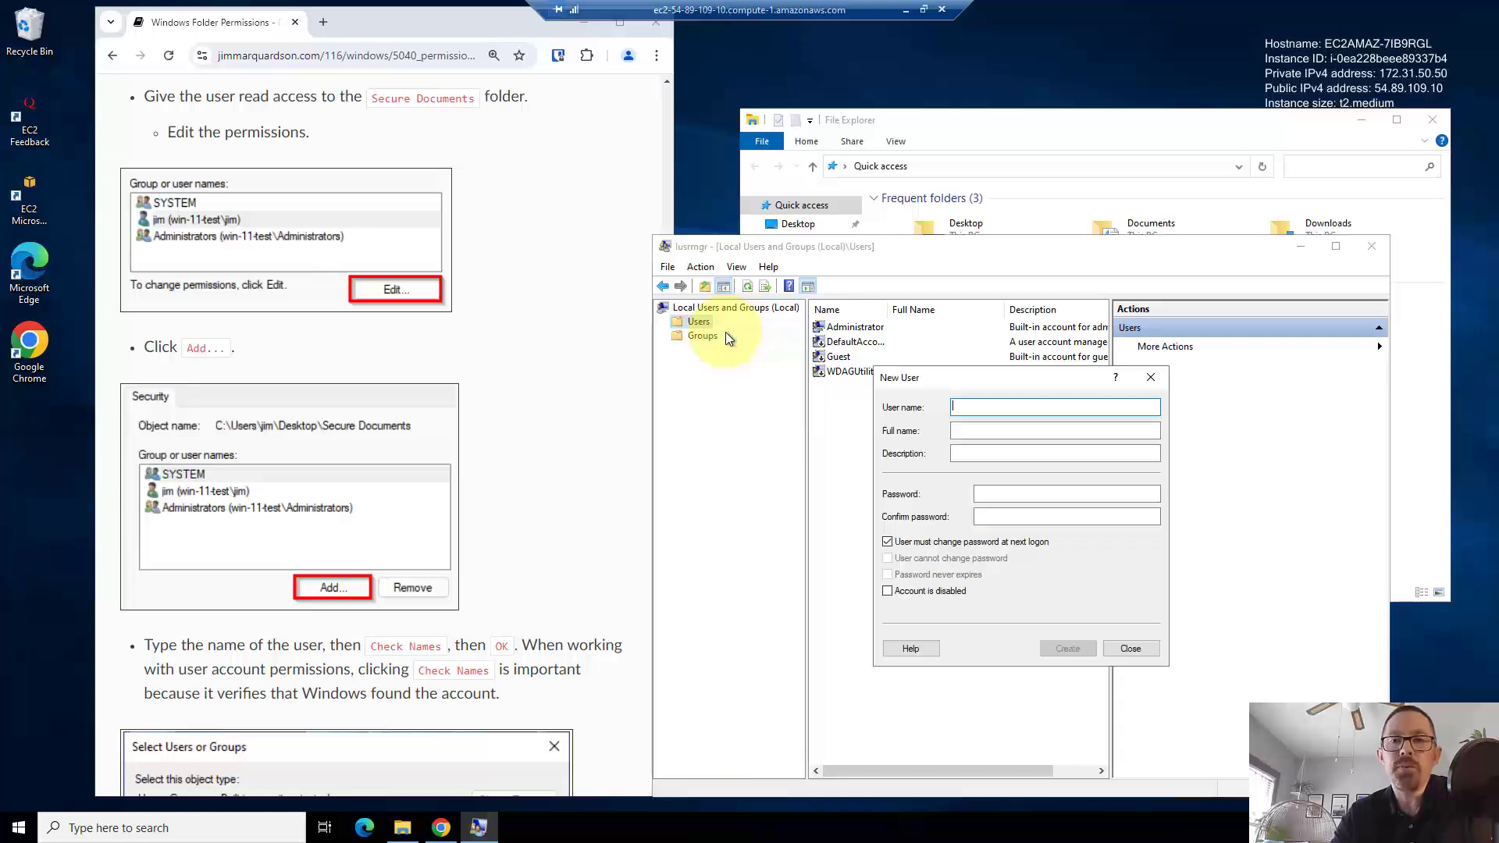
- Create the accountant user, entering its user name, full name and password twice
text(A)
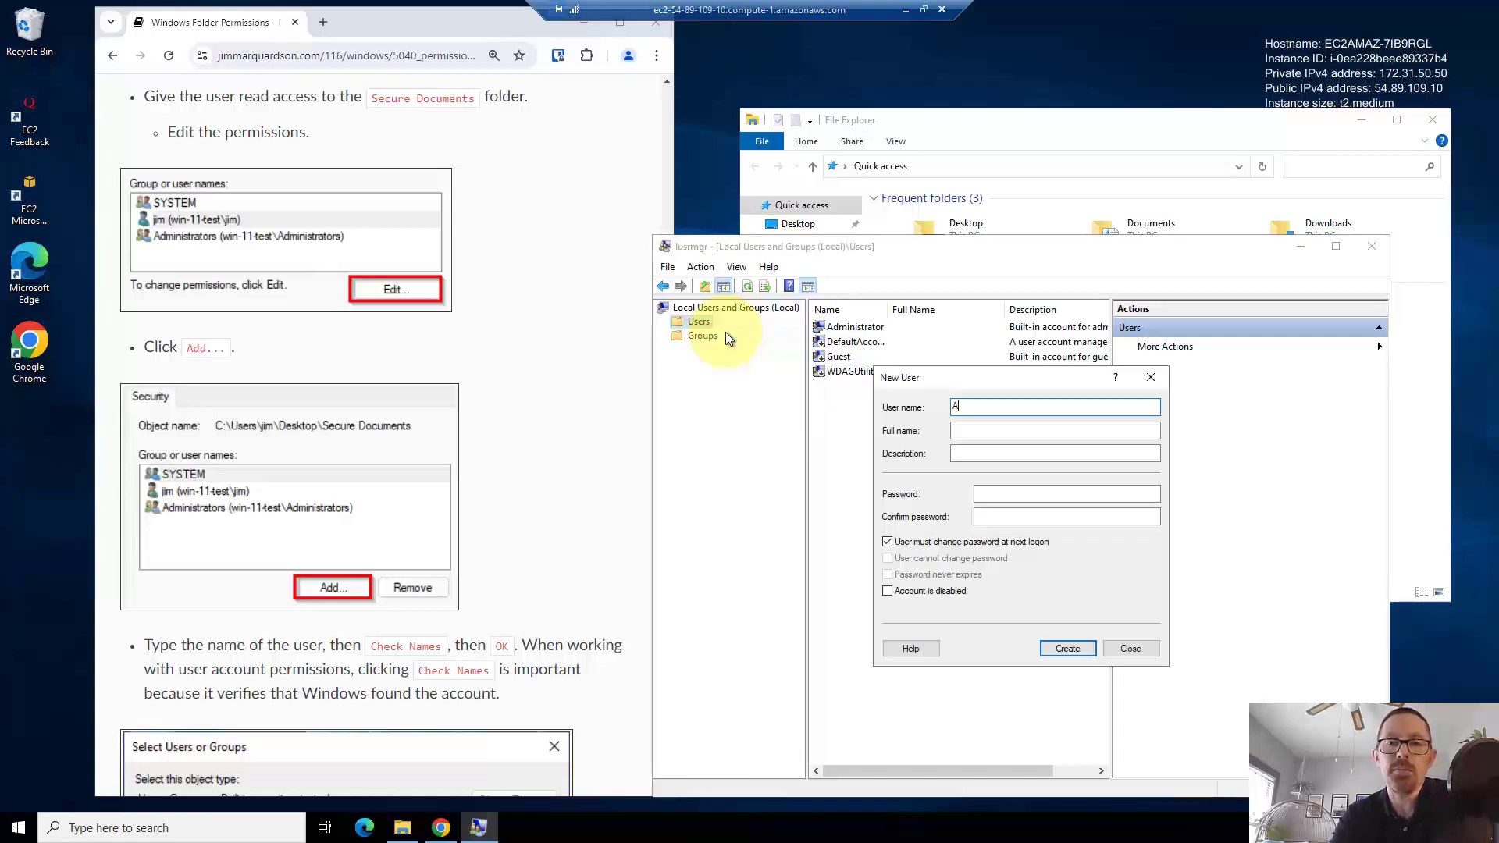
text(ccountant )
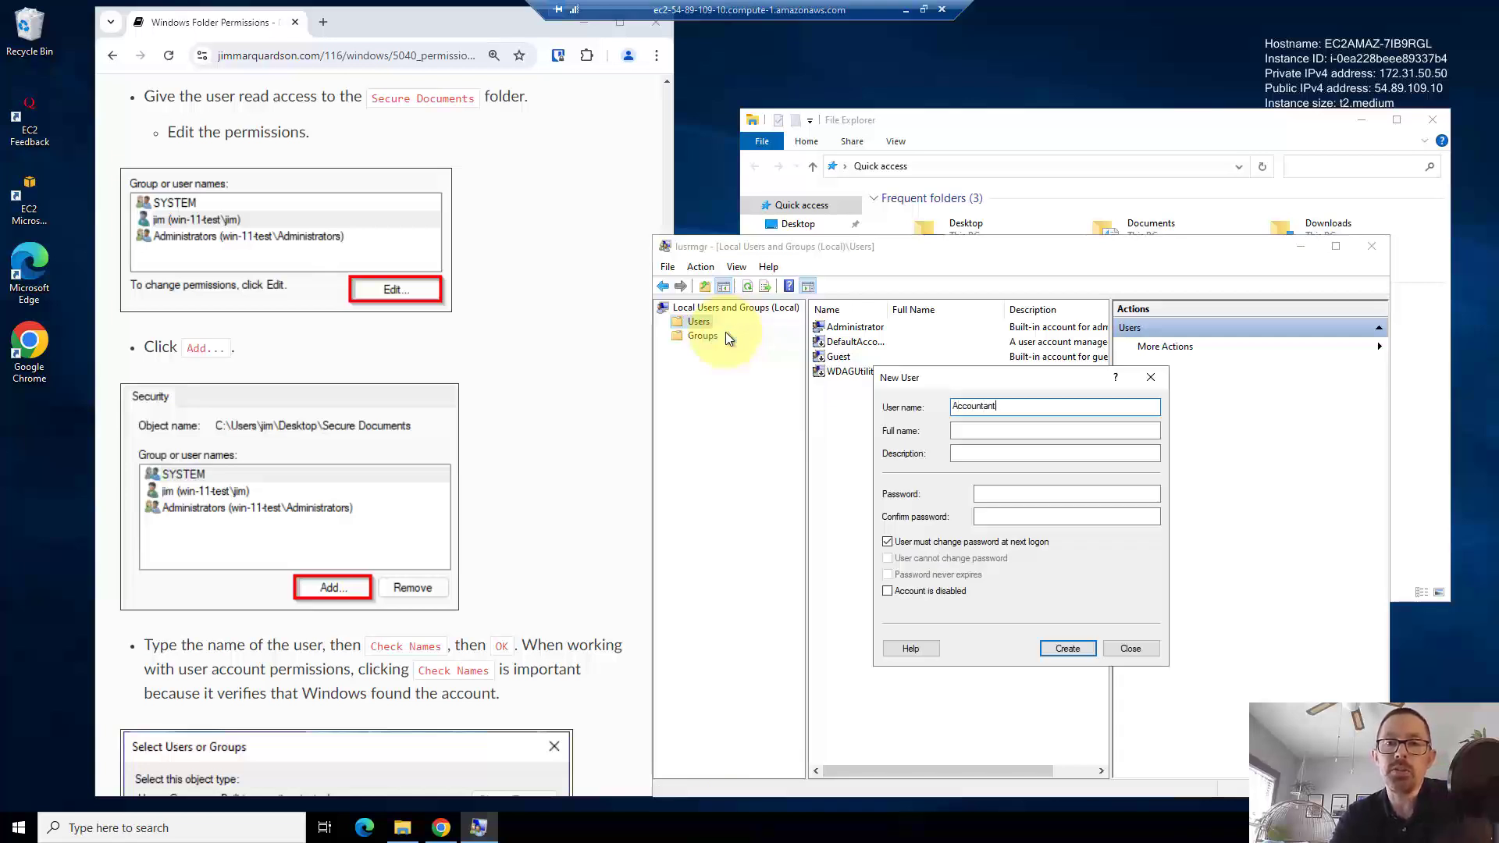
text(Person)
key(Tab)
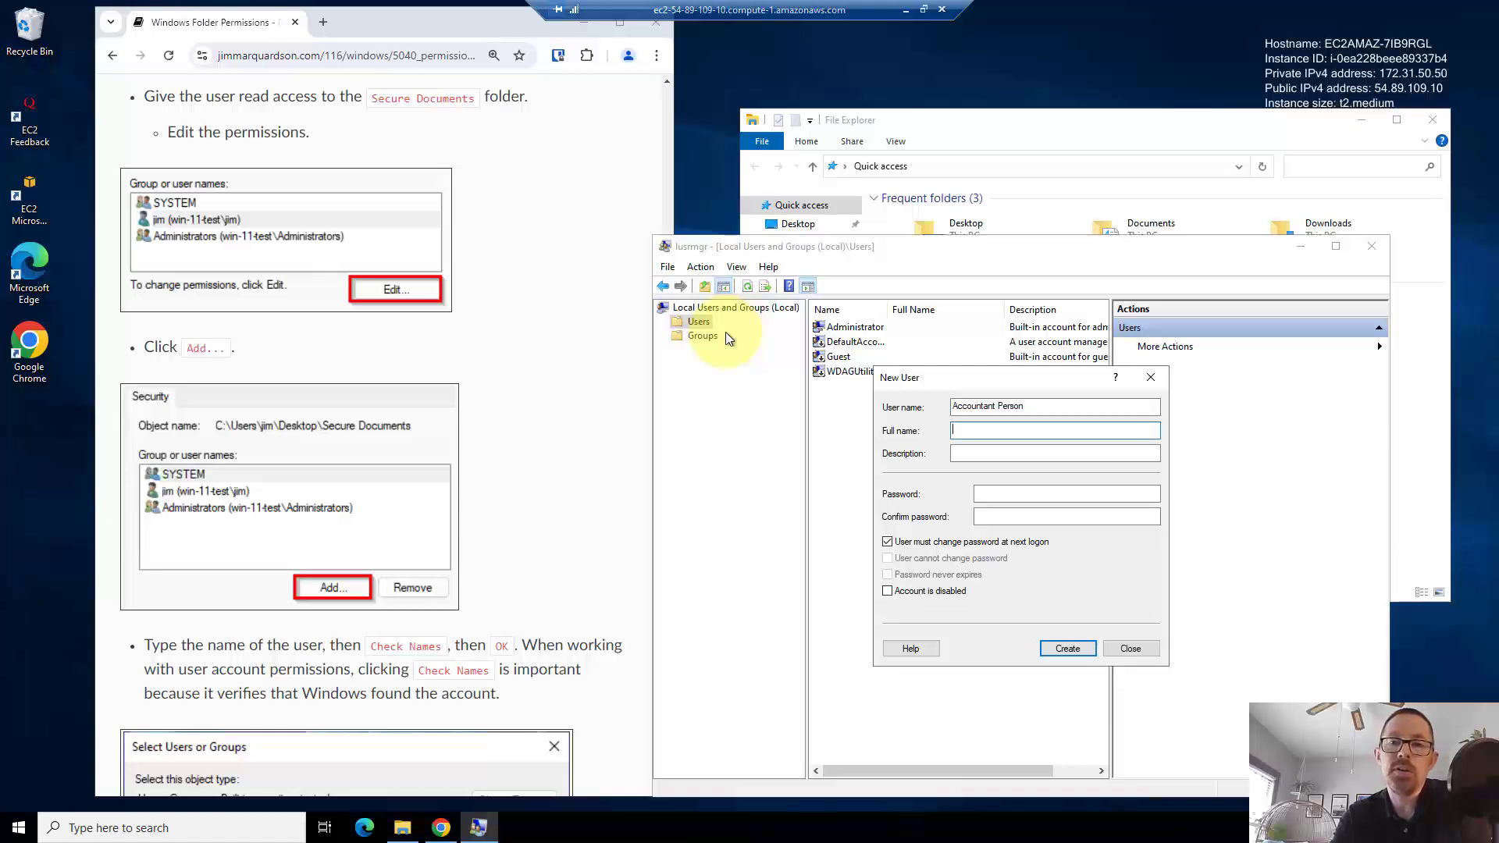
text(Account Person the Third)
key(Tab)
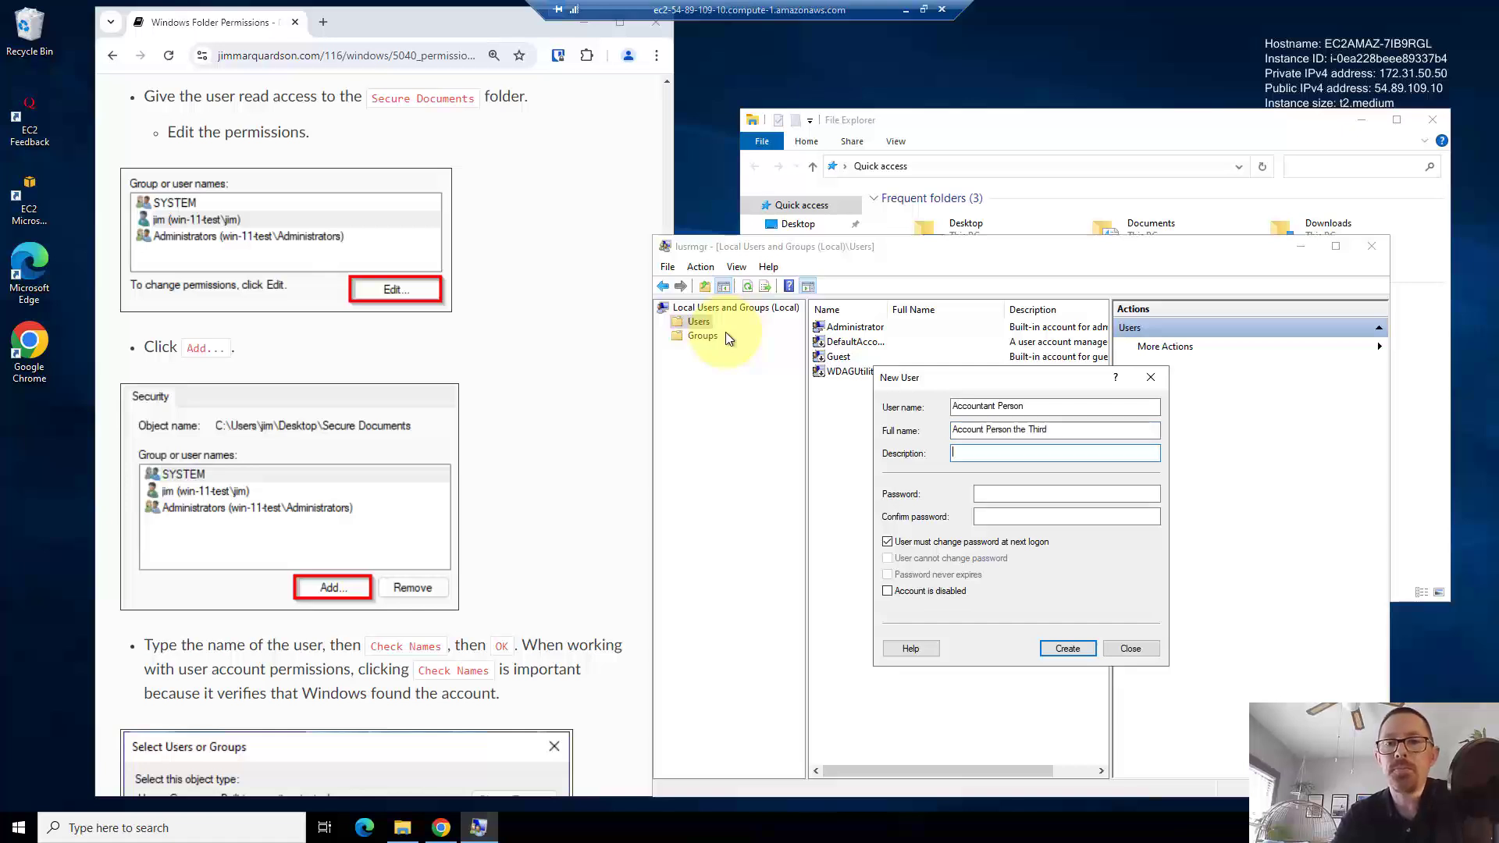
key(Tab)
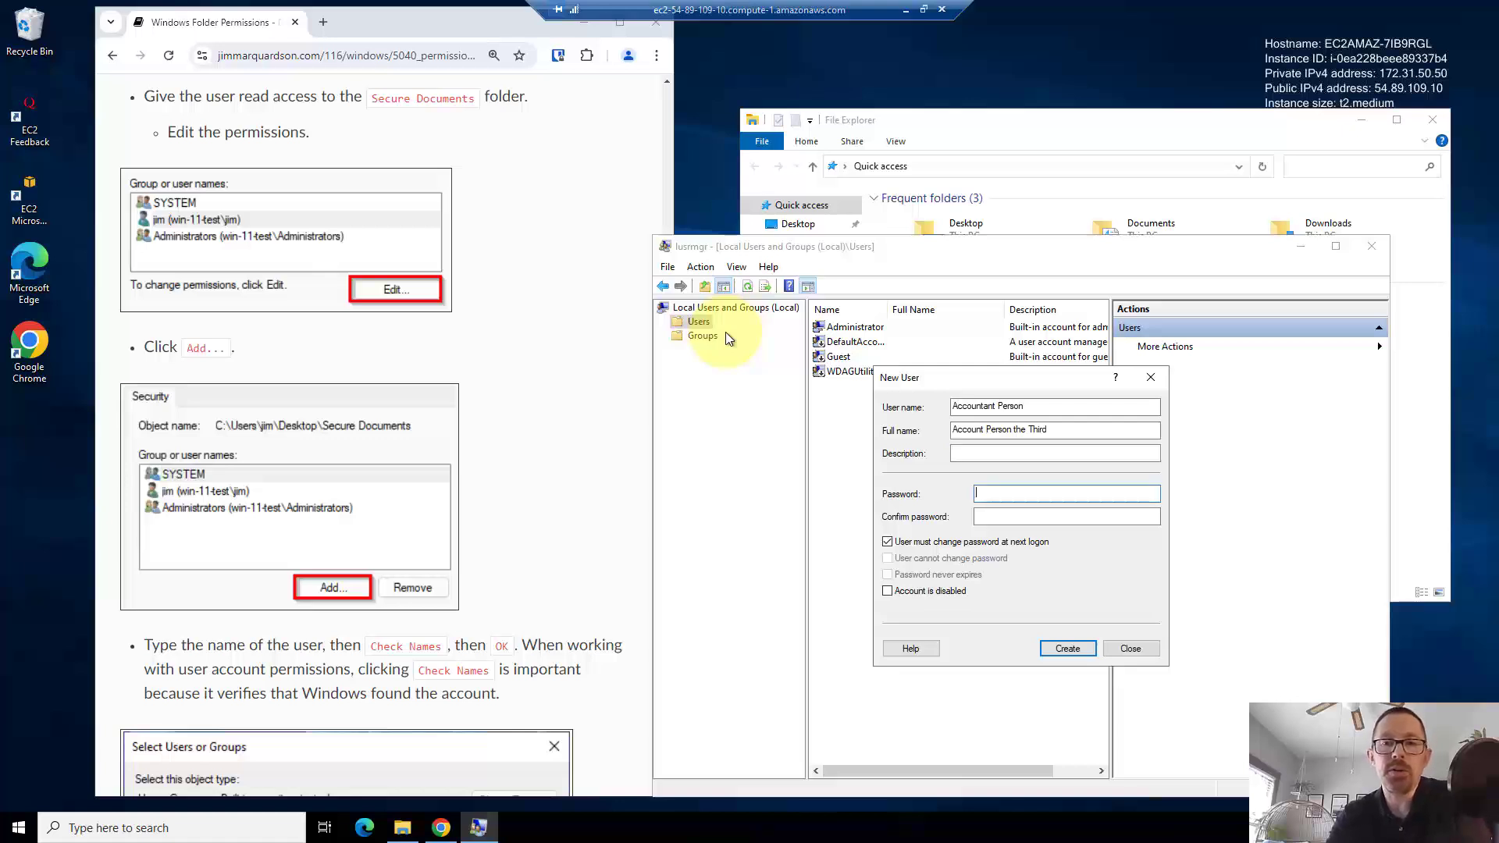
text(Password1)
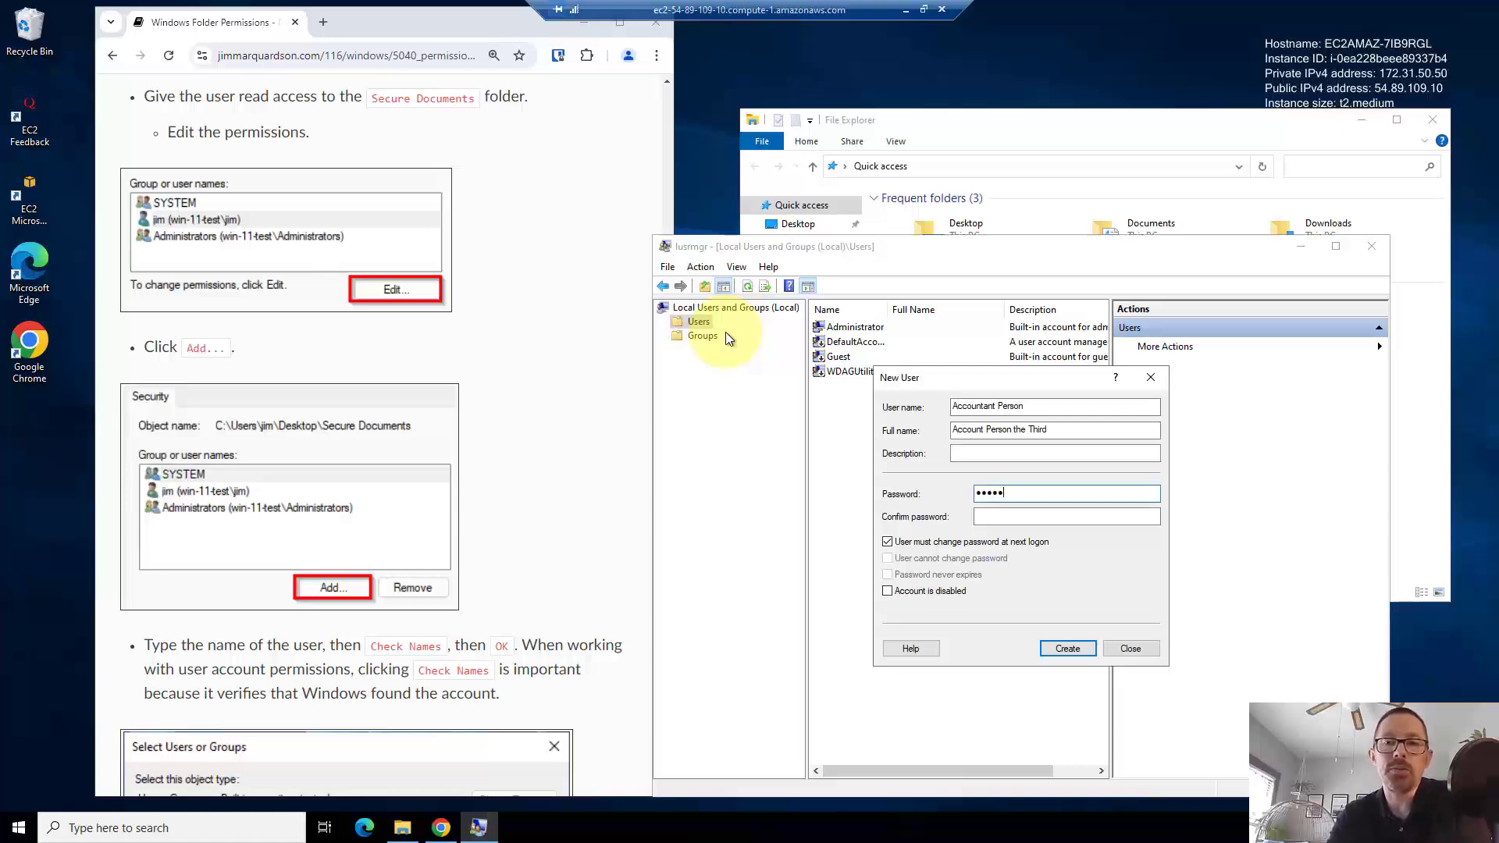
key(Tab)
text(P)
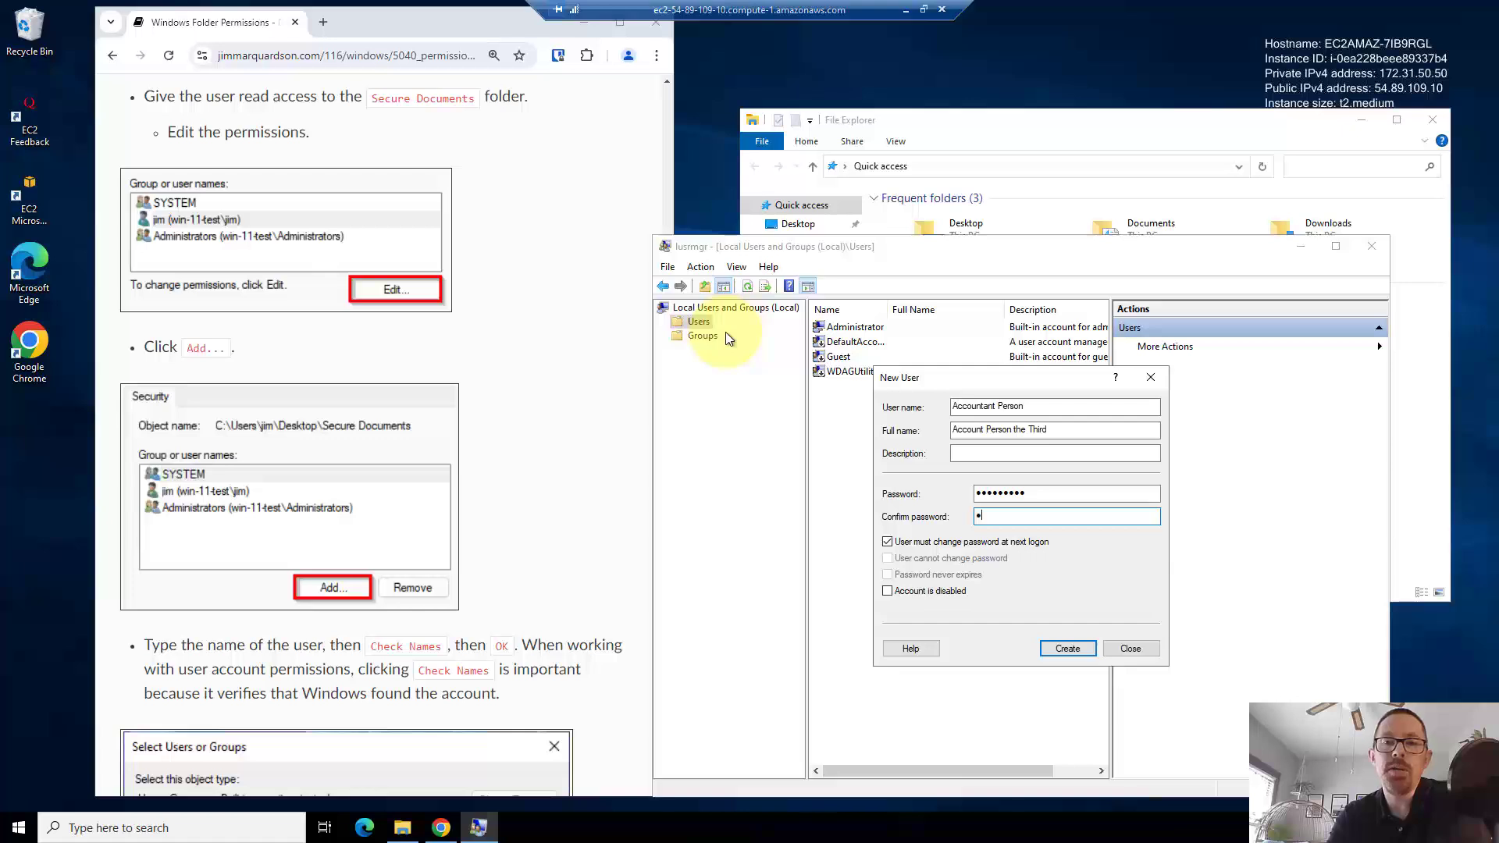
text(assw)
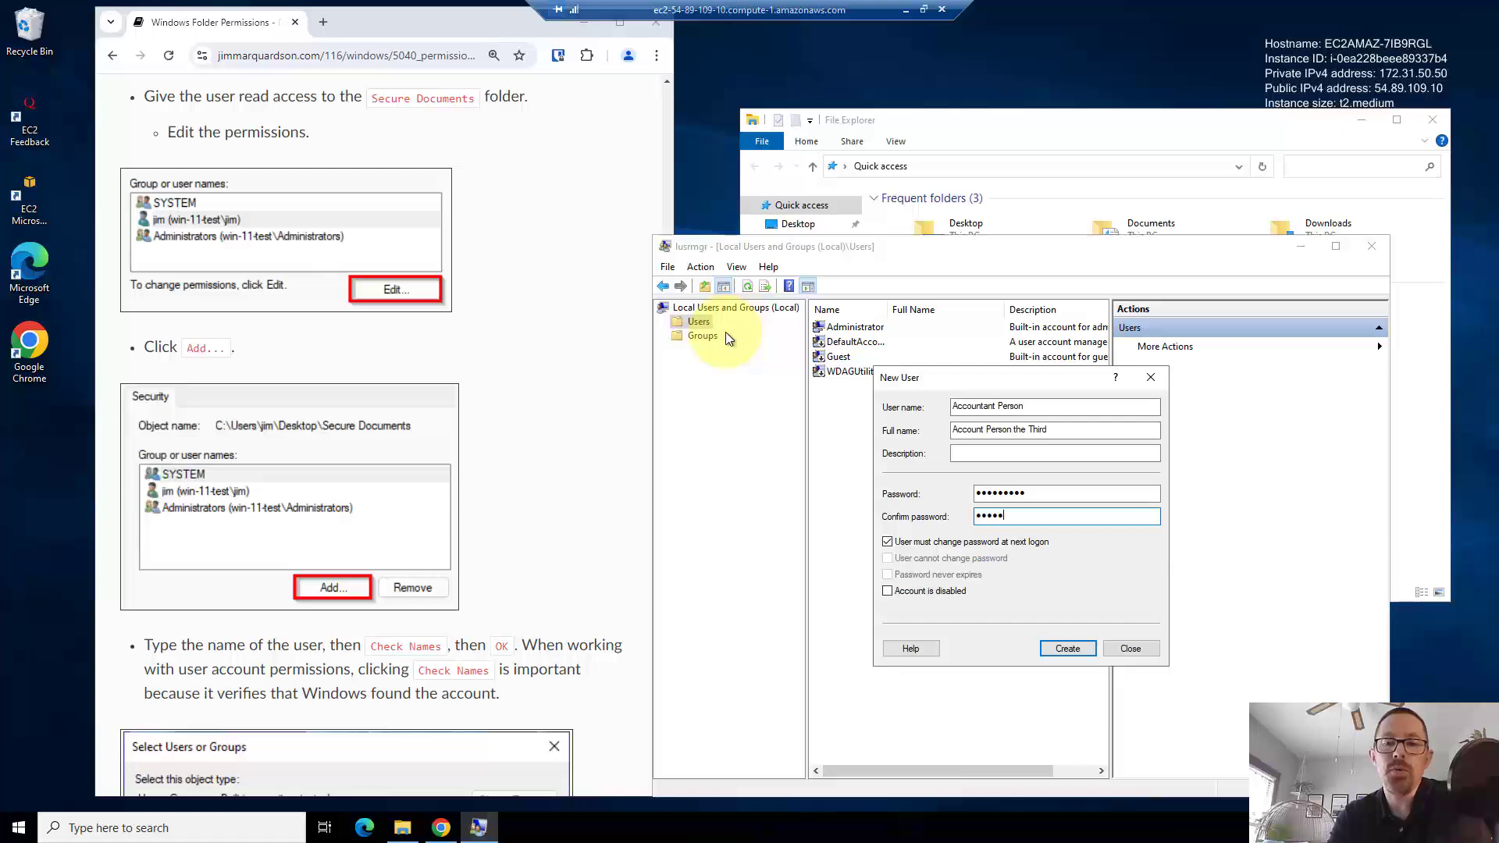
text(ord)
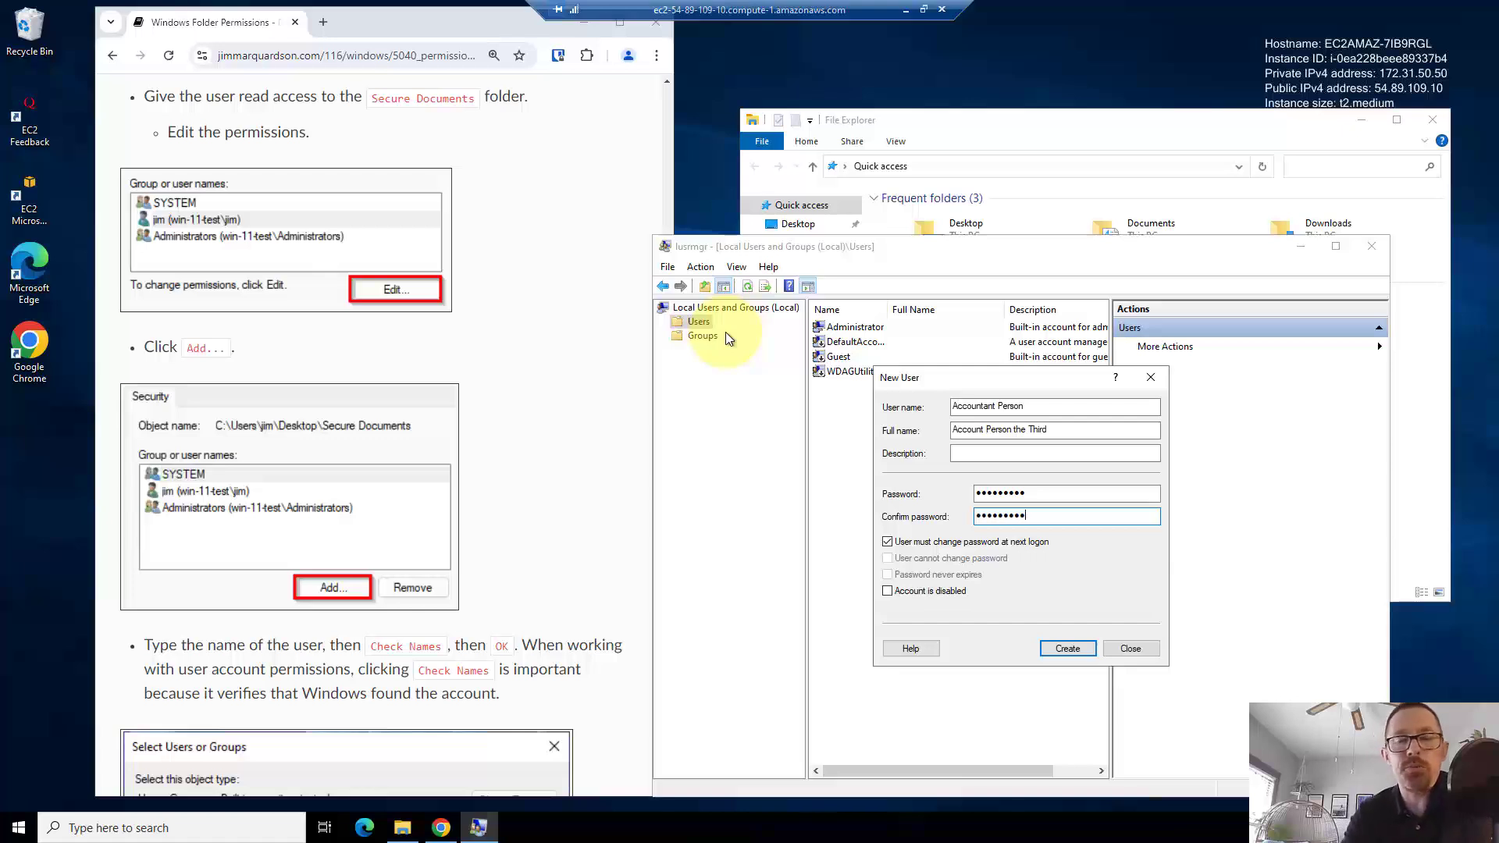
click(1063, 649)
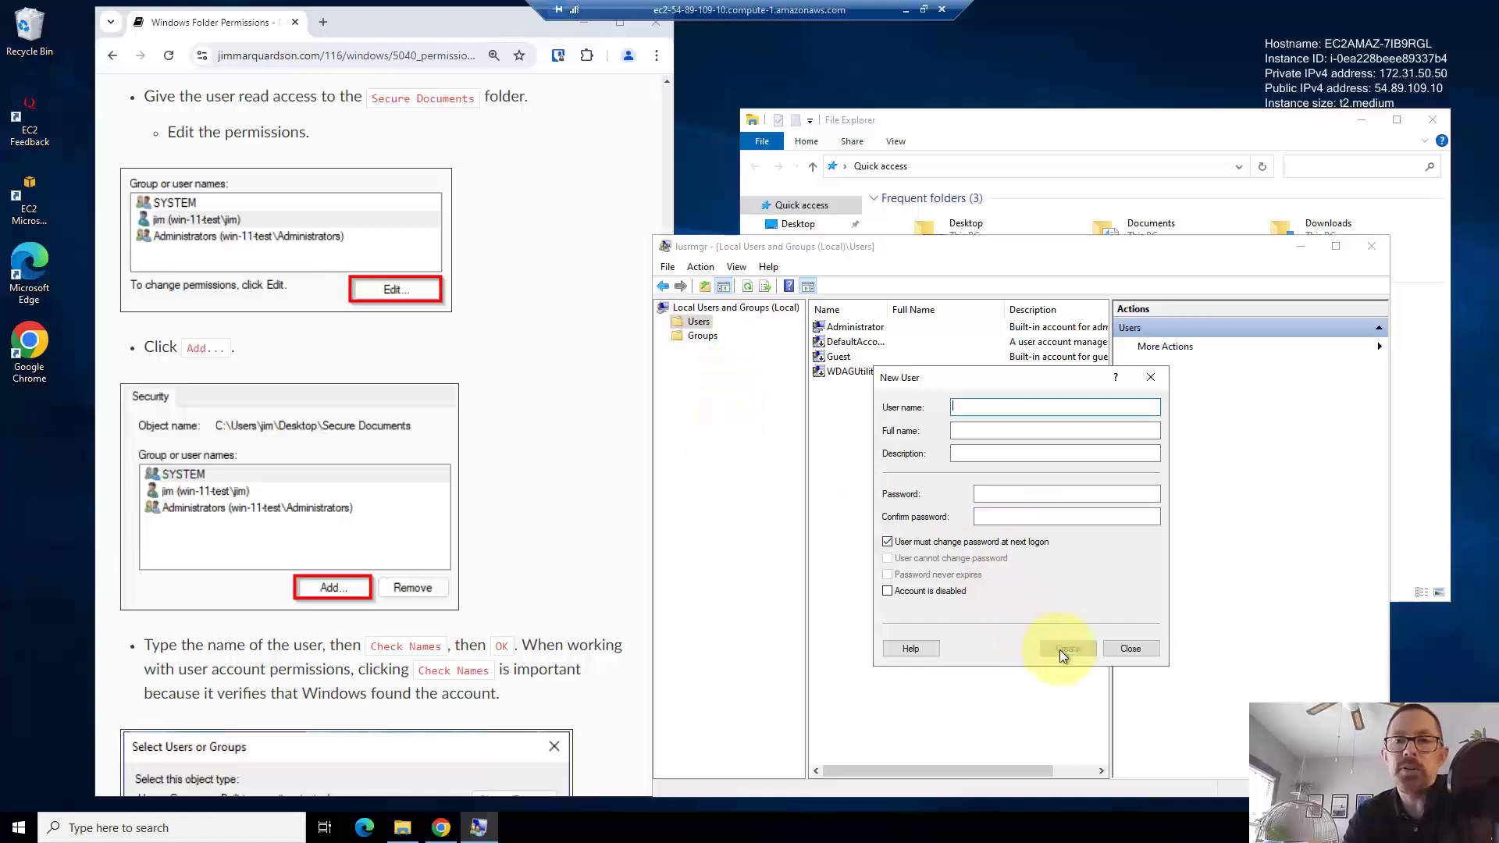
click(1120, 649)
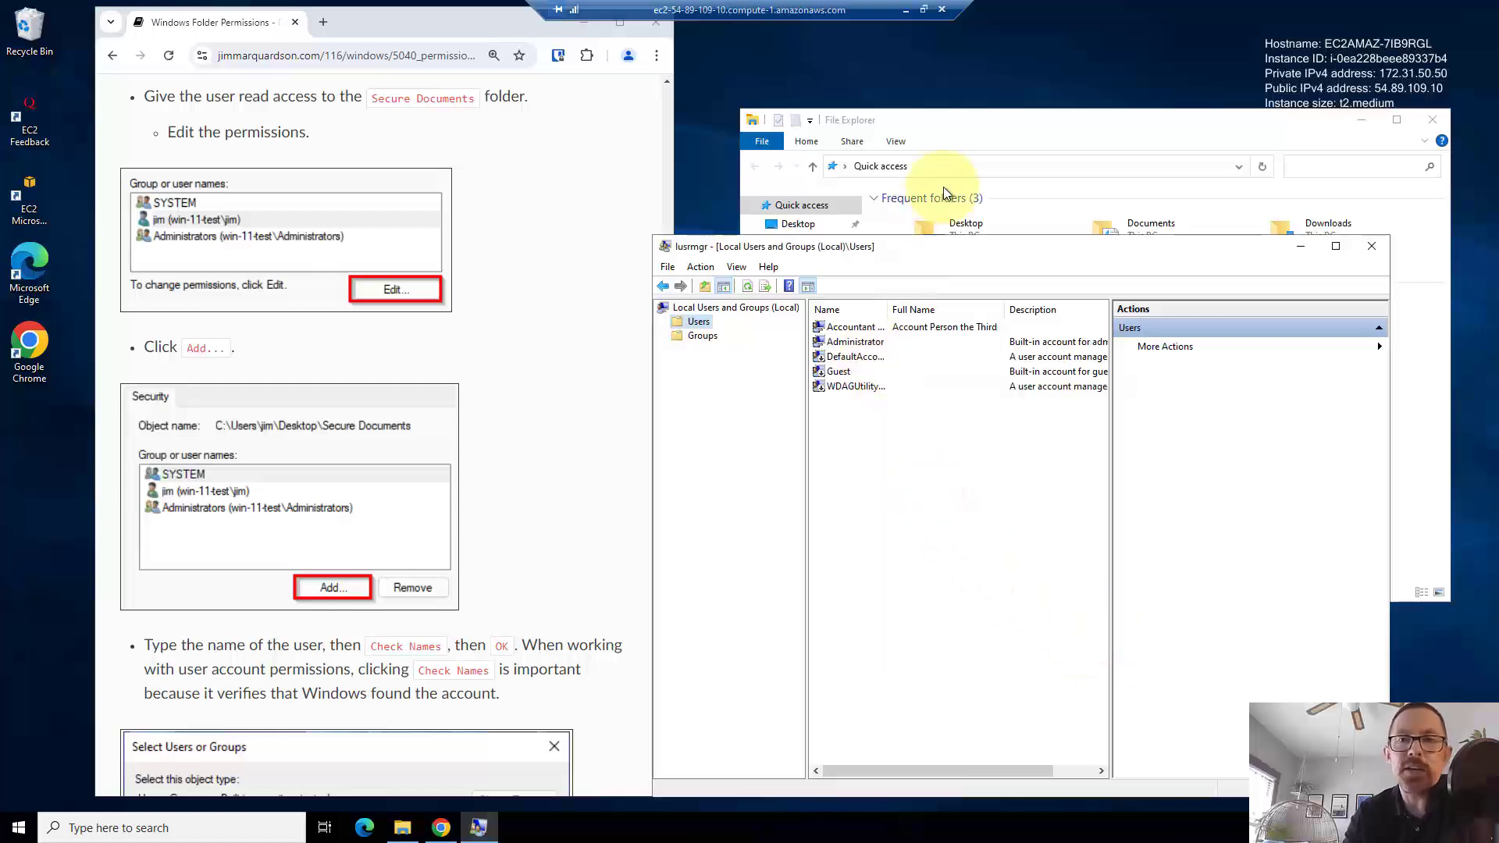
- Check the tutorial, then open the Desktop folder in File Explorer
click(962, 129)
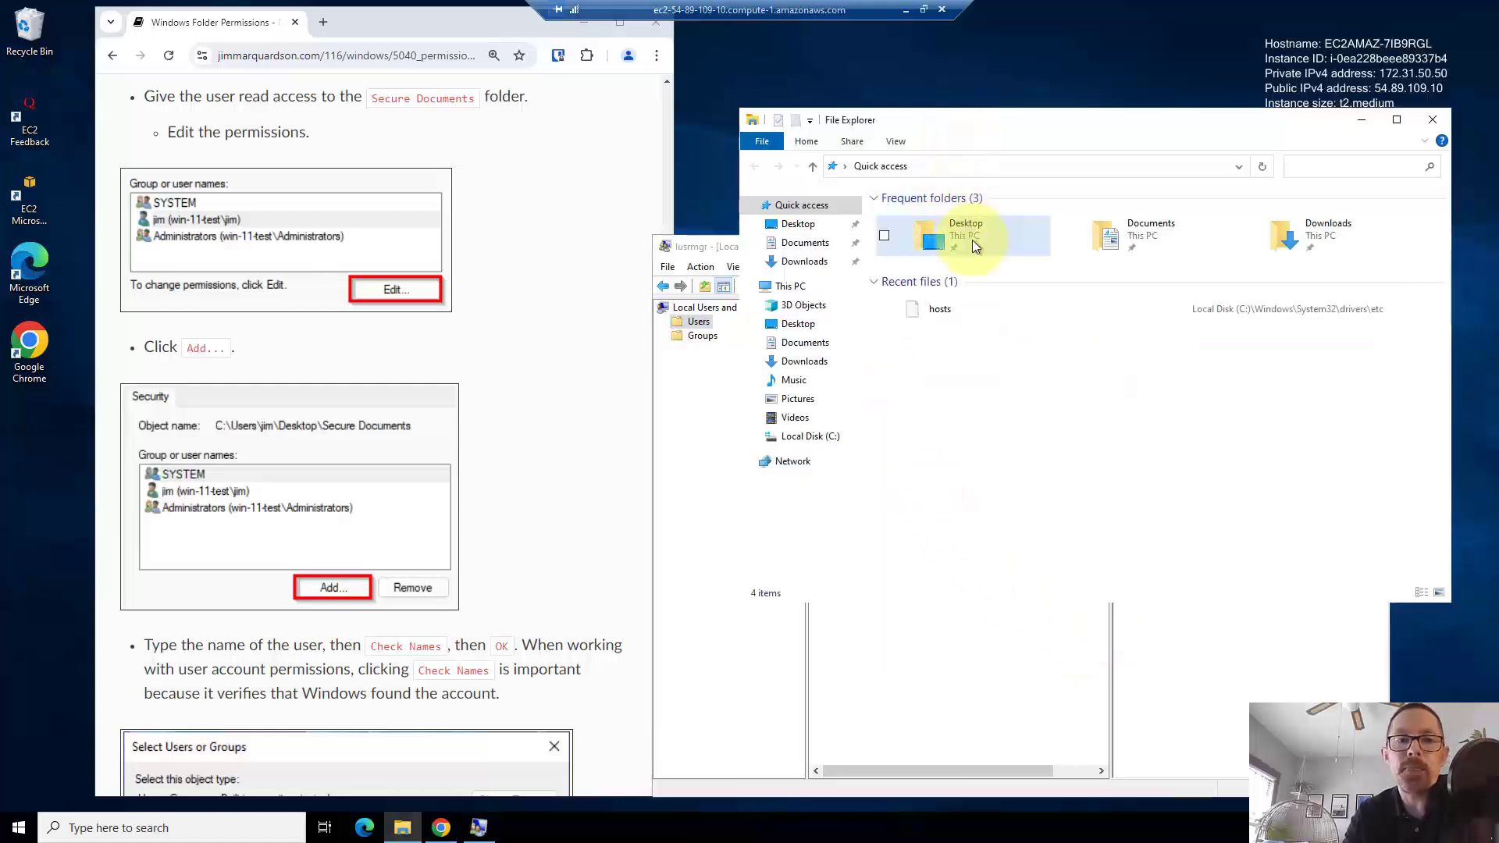
click(491, 469)
scroll(490, 469, up, 1)
scroll(490, 468, up, 4)
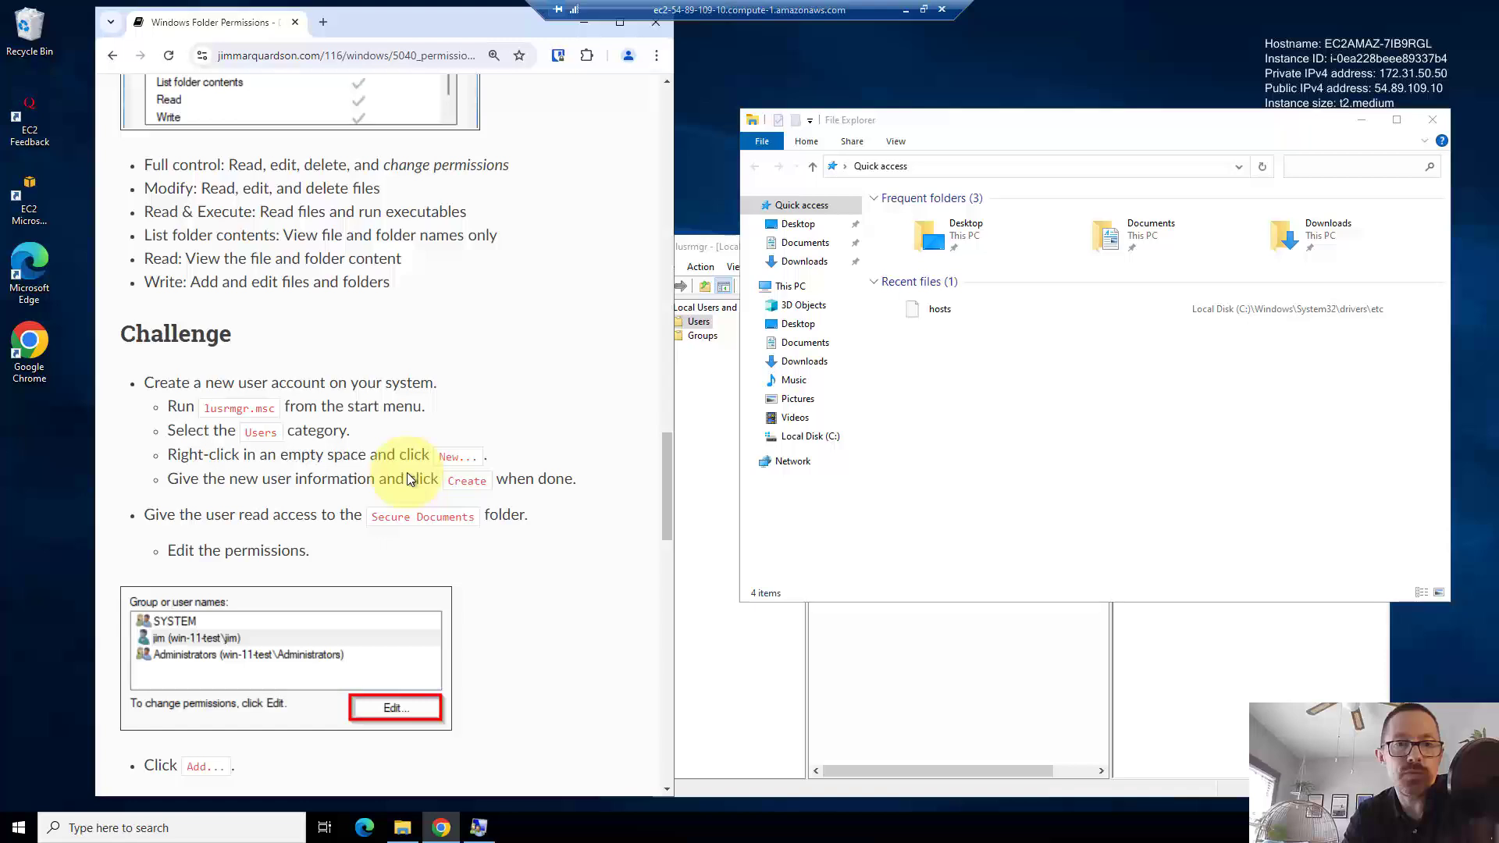
scroll(408, 478, down, 1)
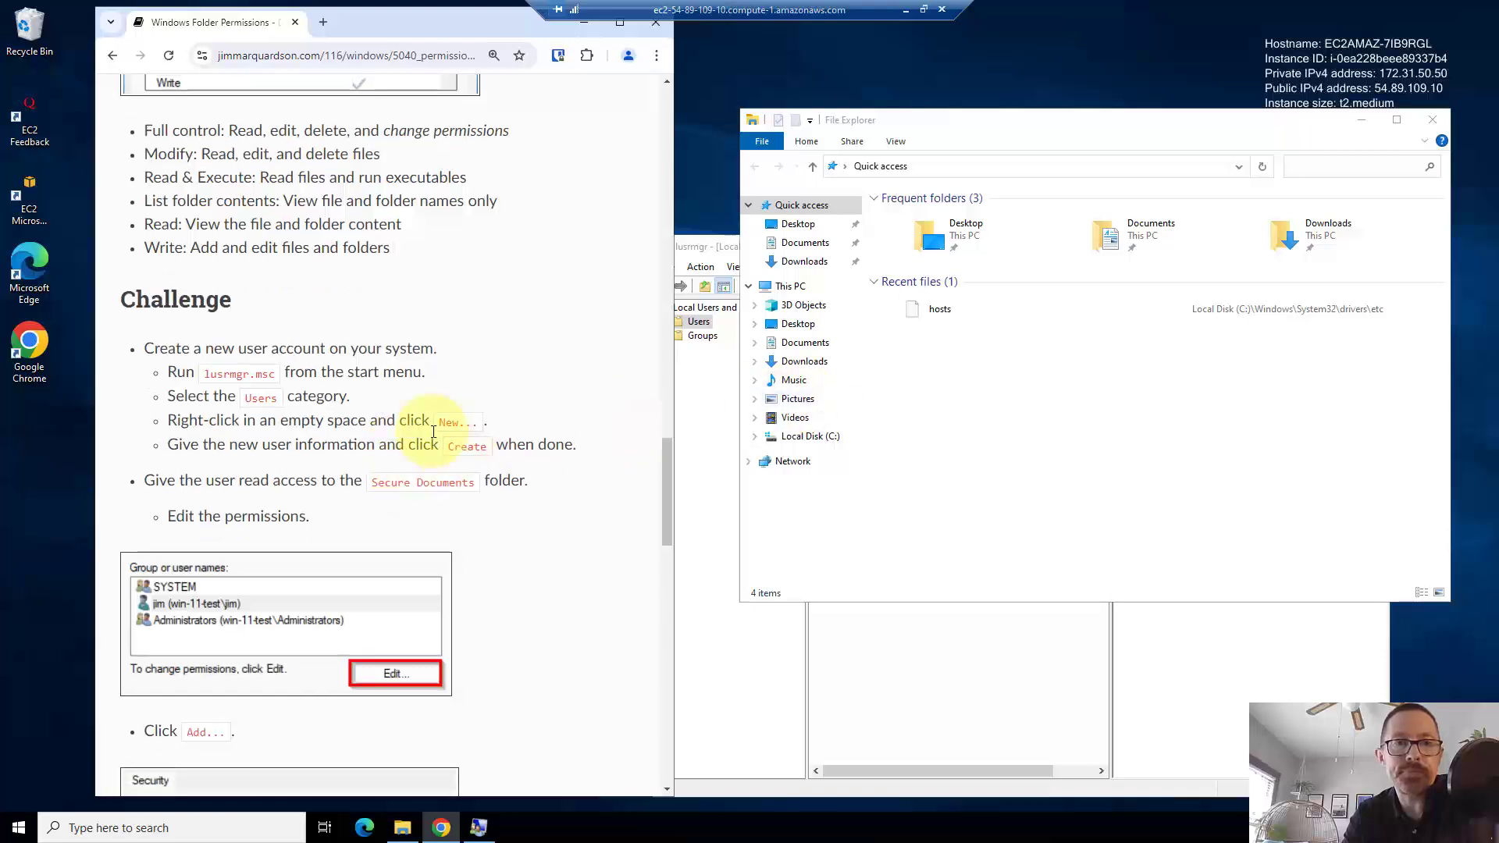
click(960, 412)
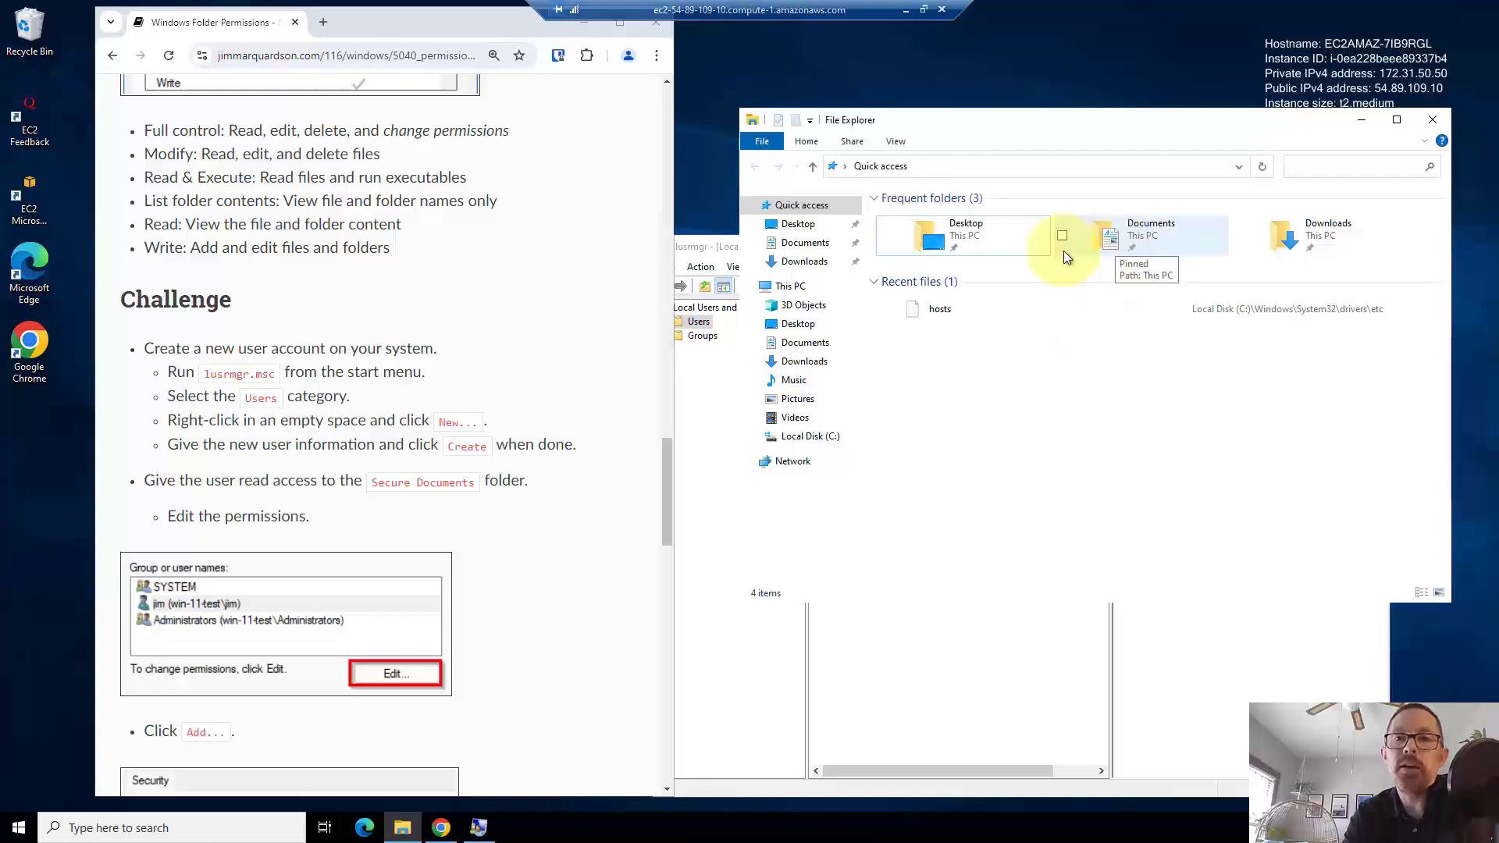
double_click(974, 242)
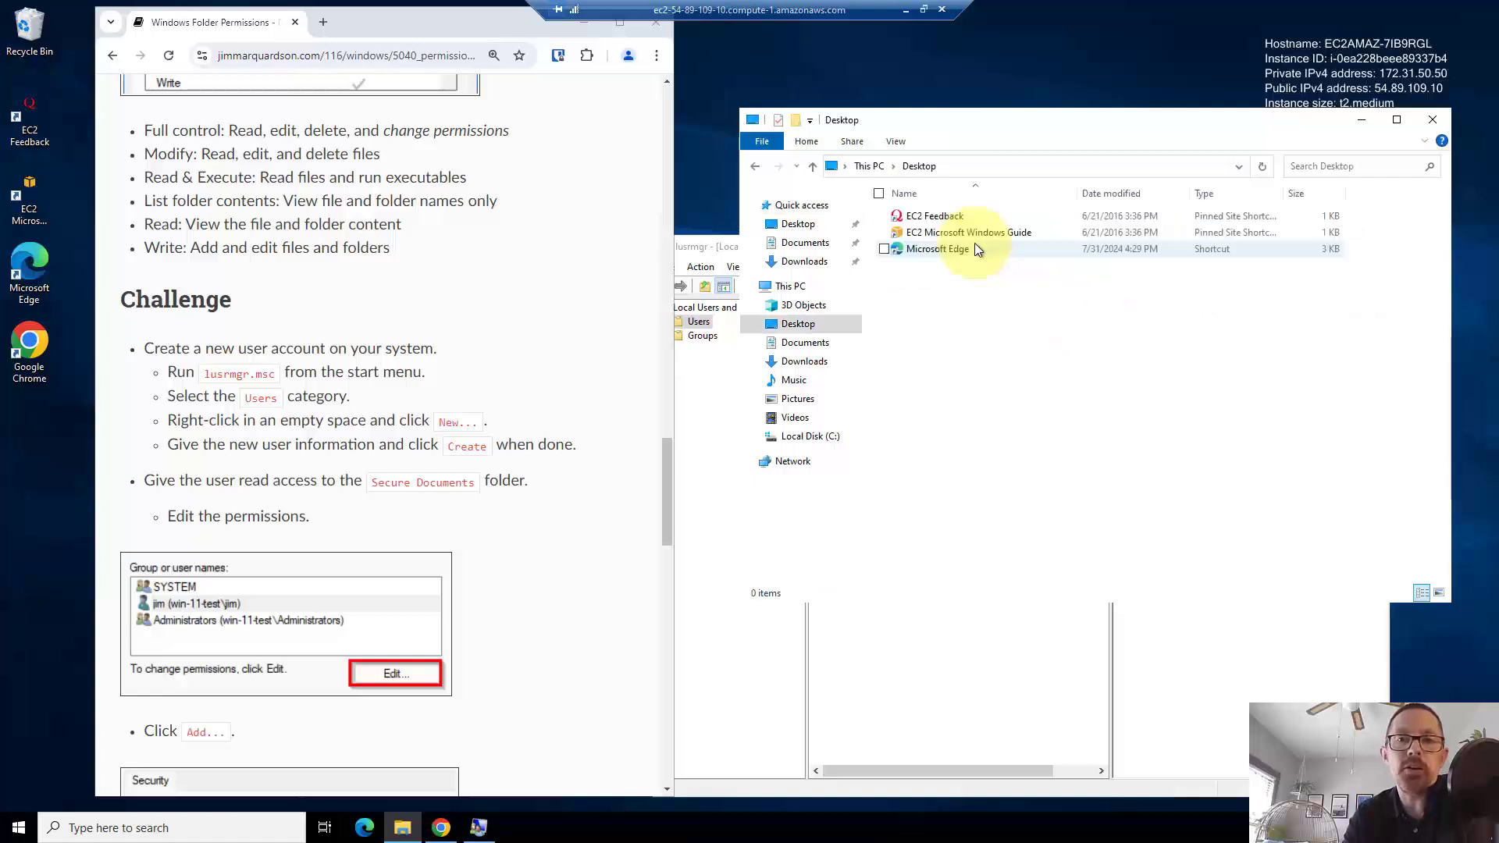
- Create a new folder on the Desktop named 'Secure Documents'
right_click(939, 303)
right_click(994, 312)
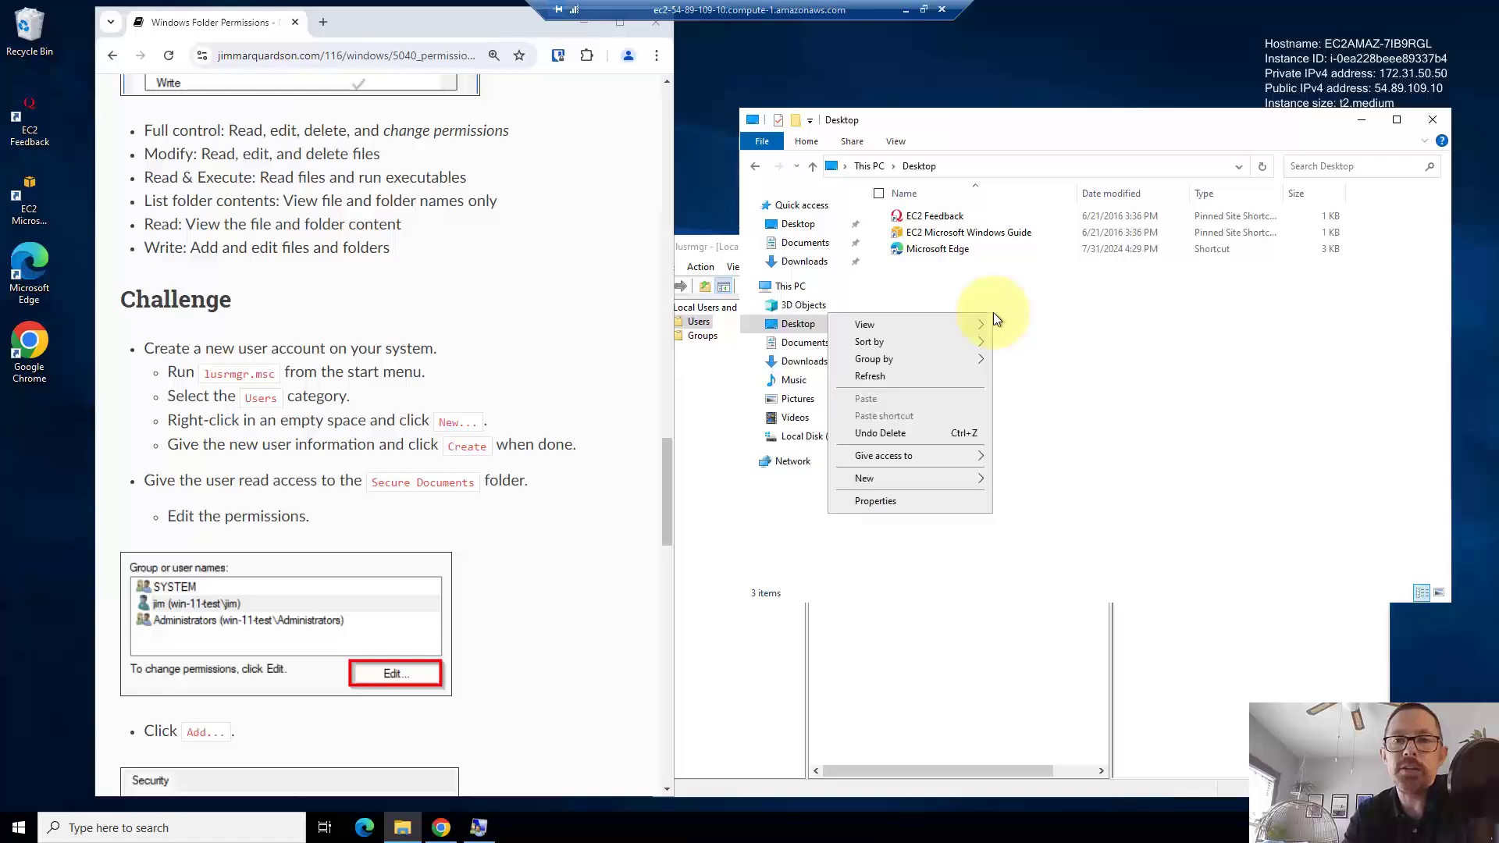
mouse_move(917, 481)
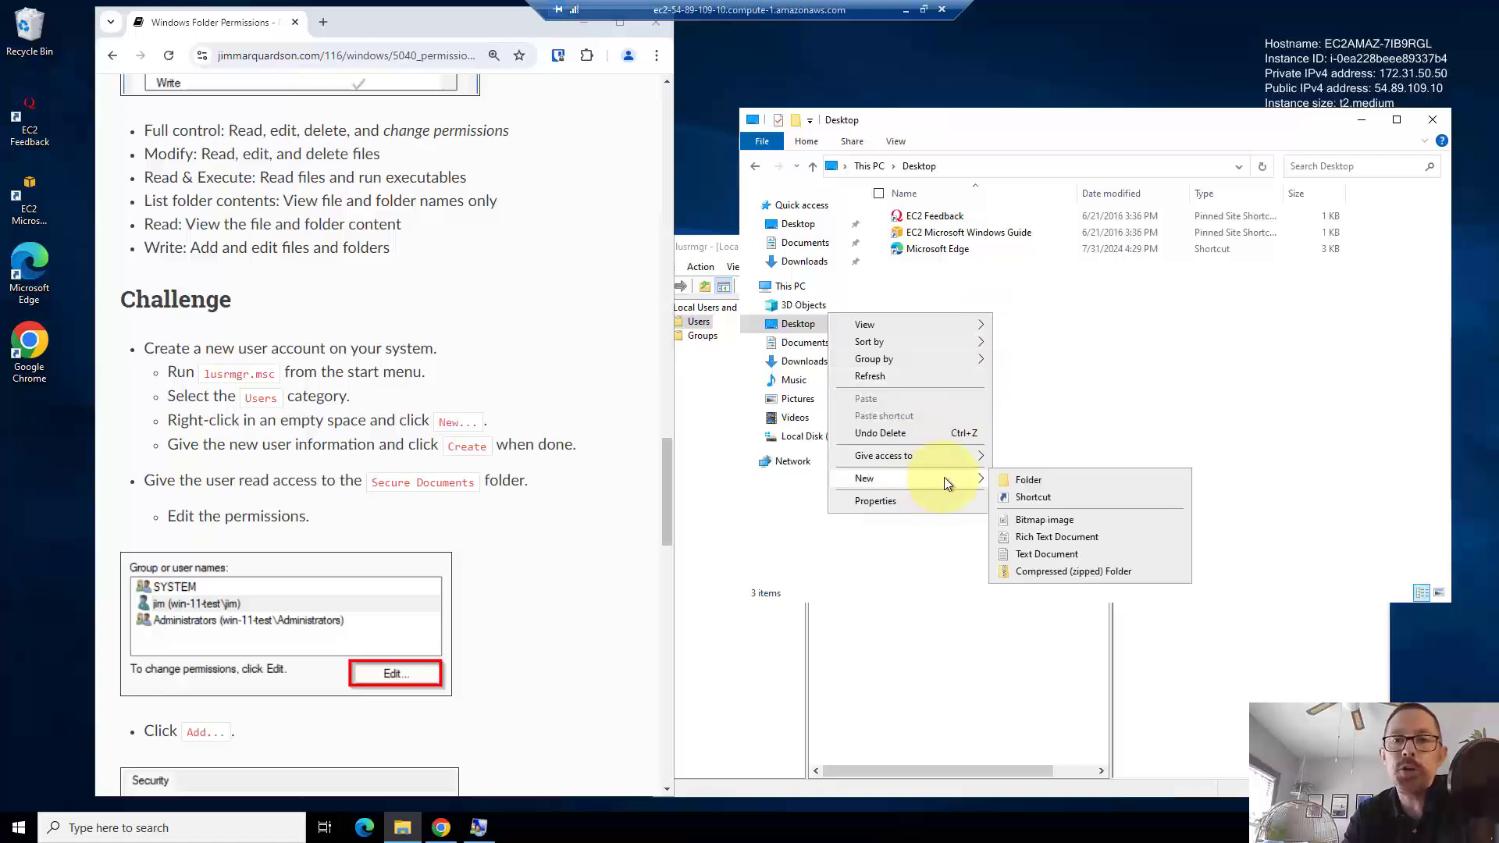
click(1025, 479)
text(S)
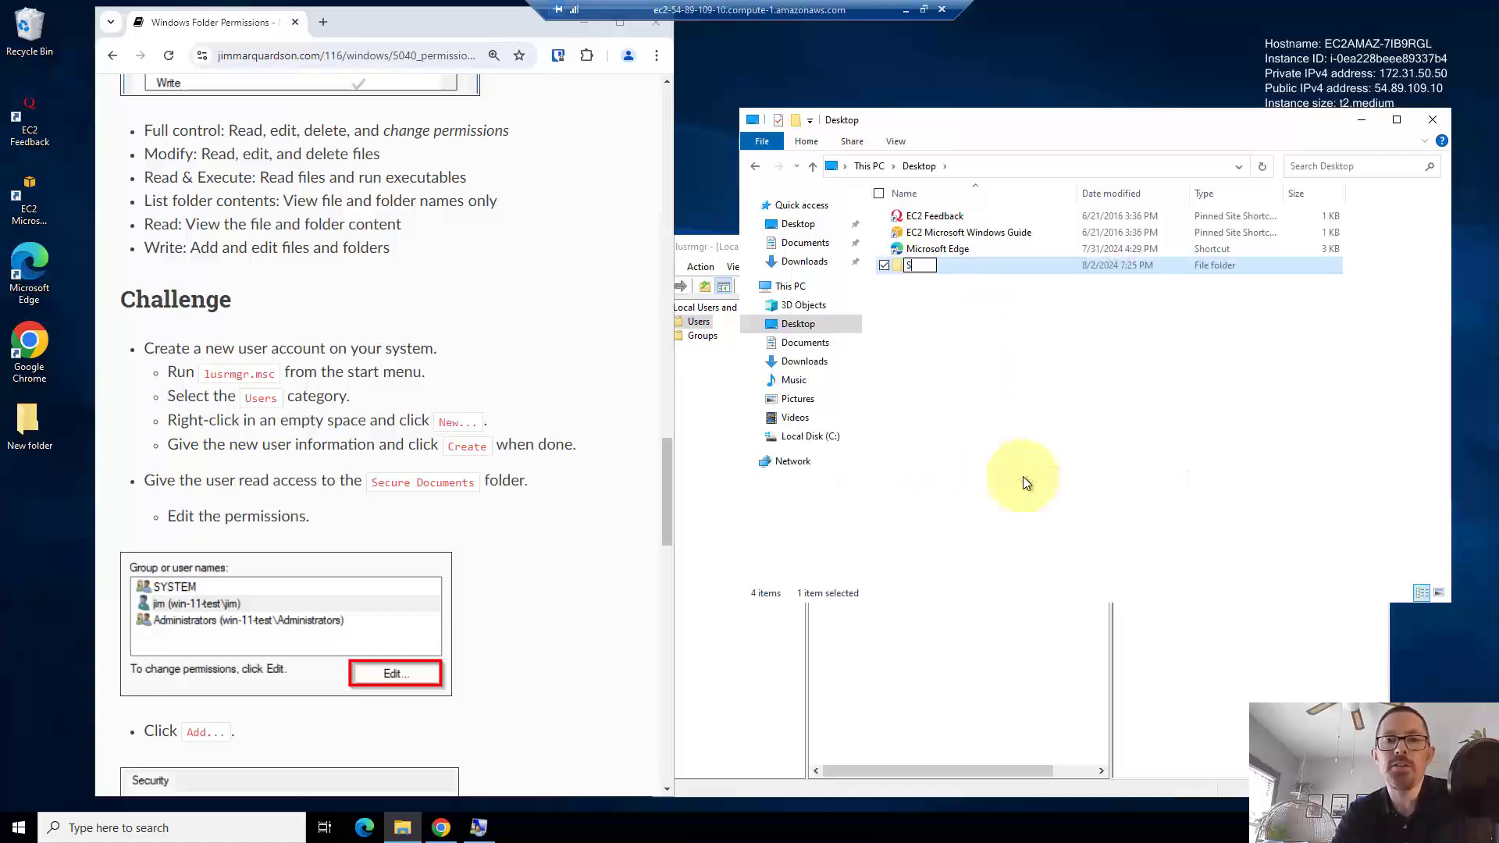
text(ecure Documents)
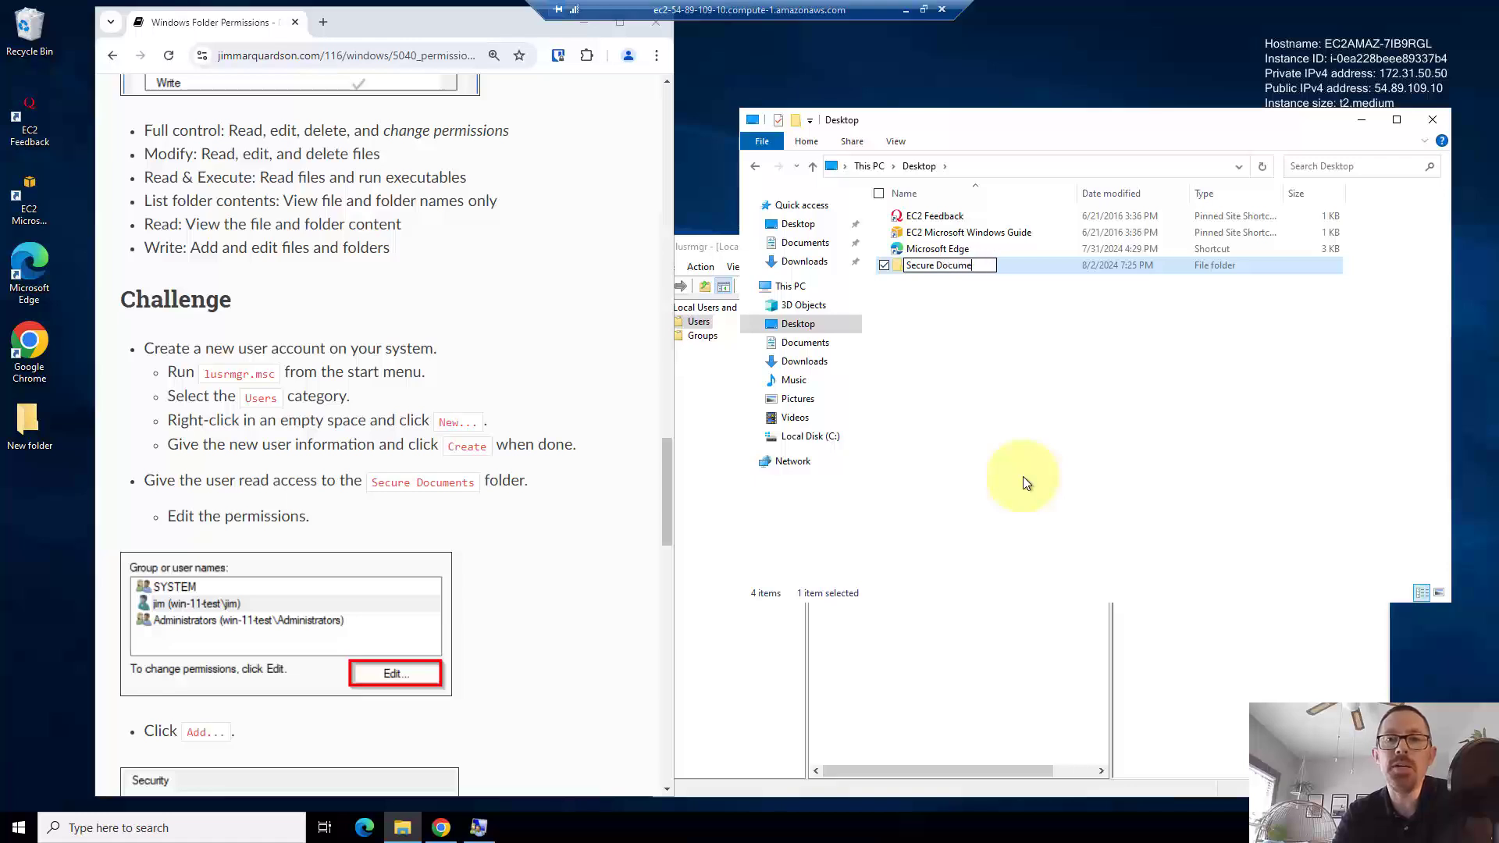
key(Return)
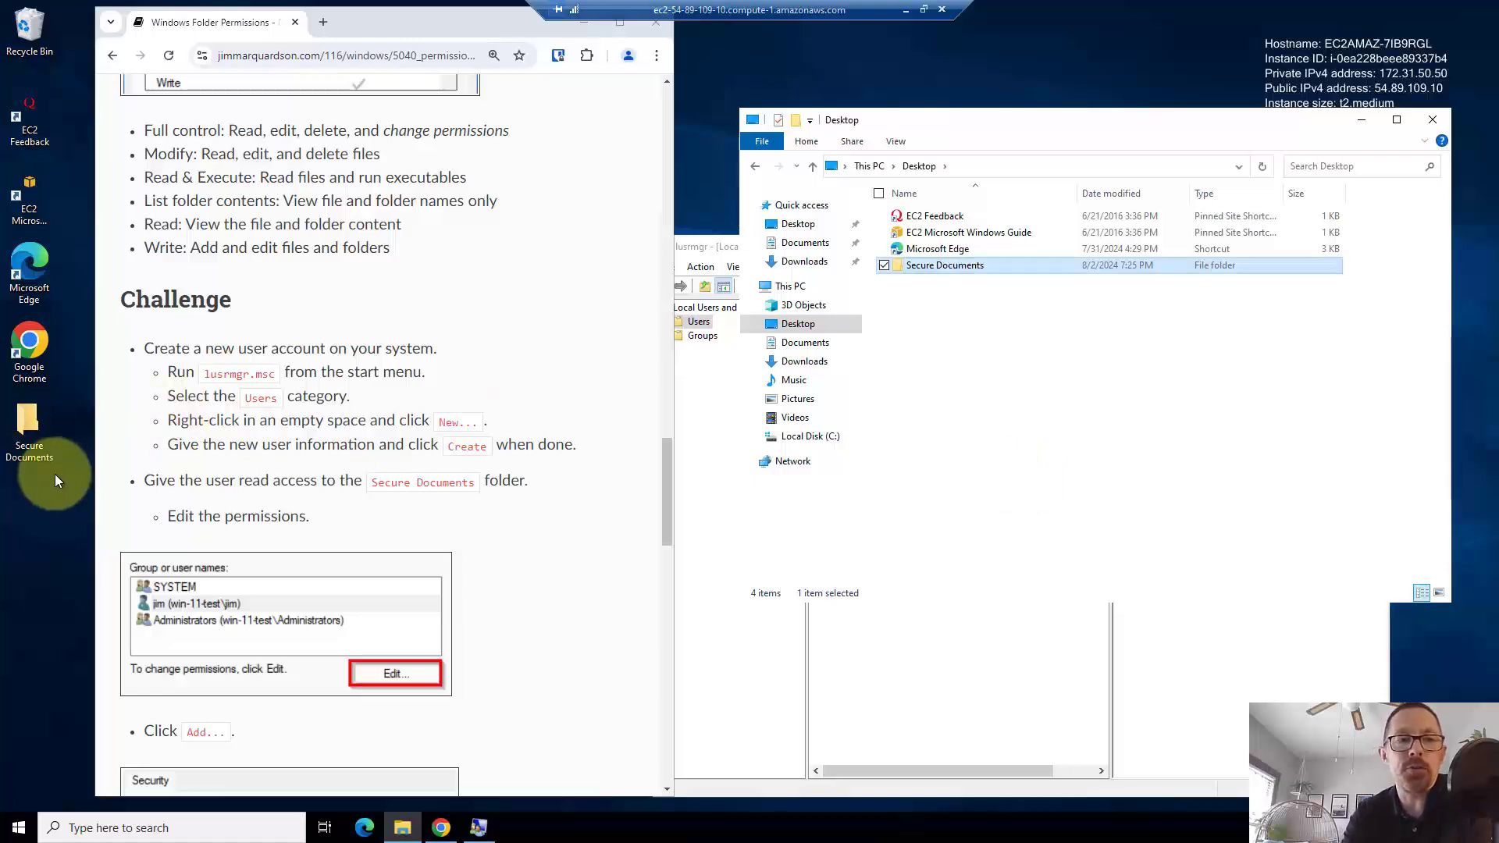
- Edit the Secure Documents folder's Security permissions and start adding a user
right_click(924, 271)
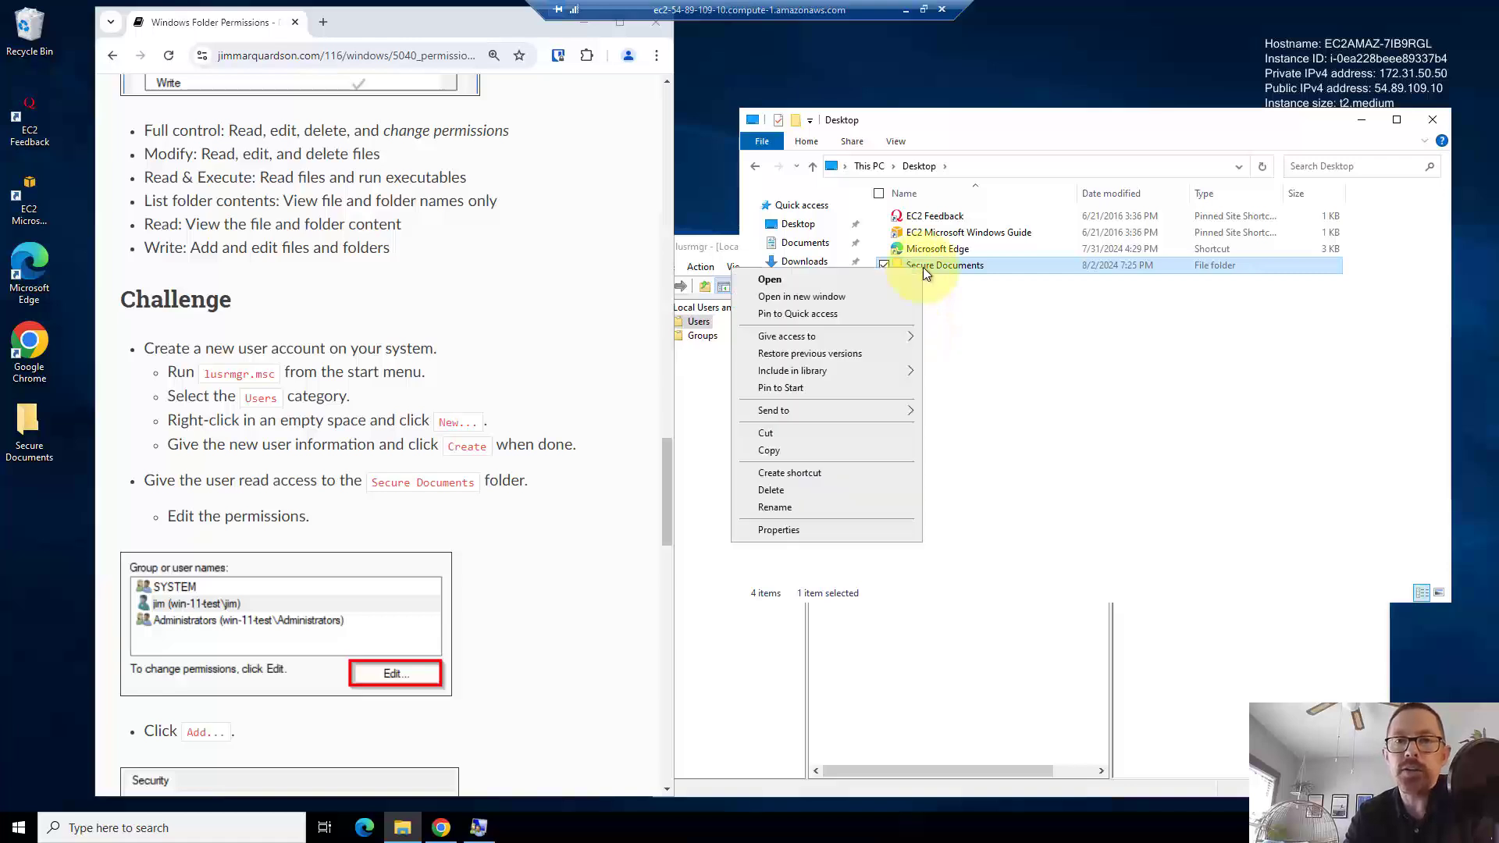
click(790, 529)
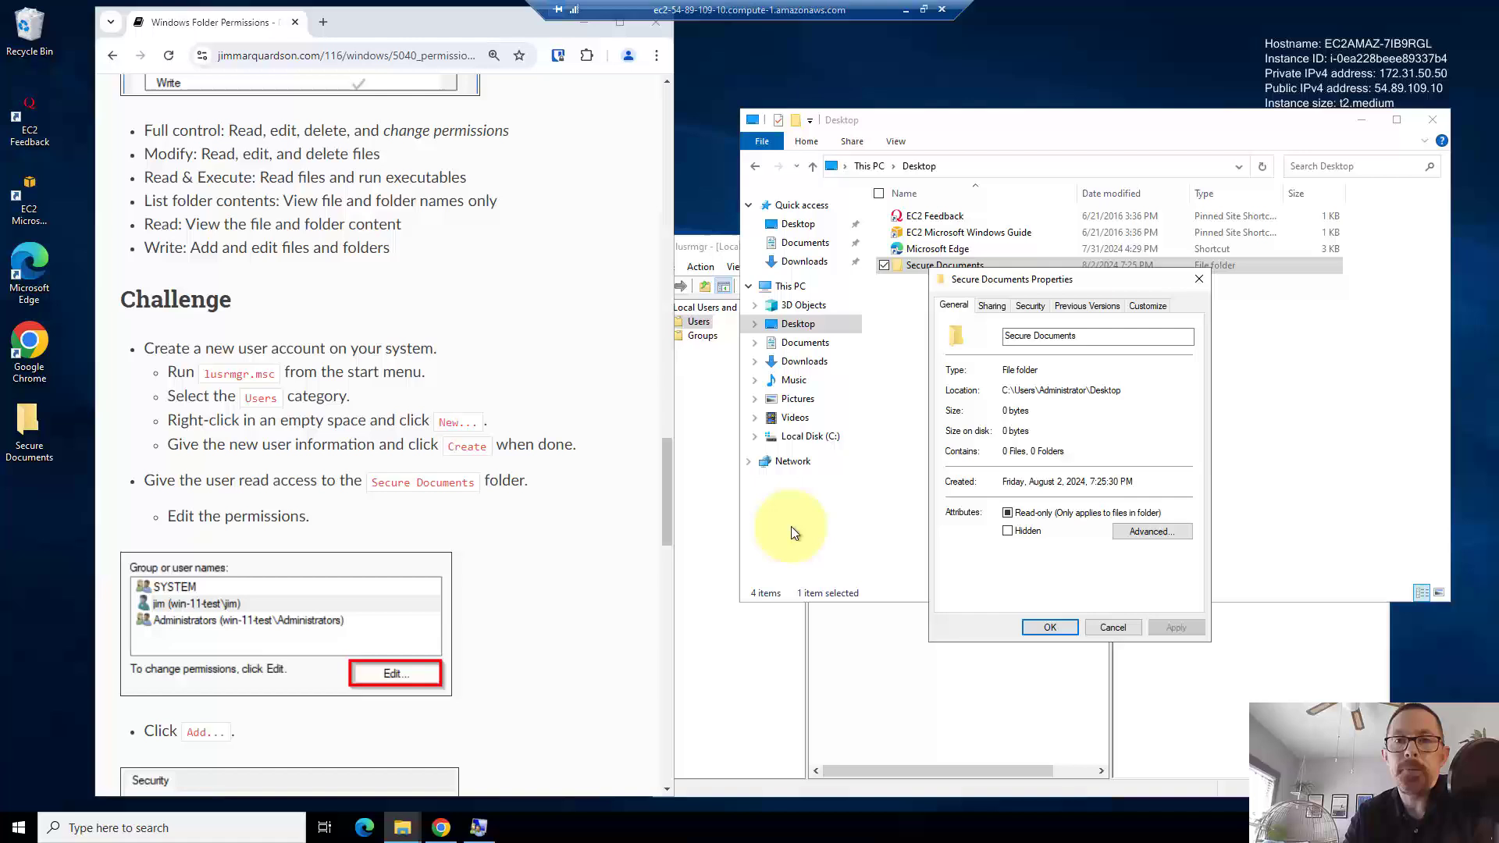
click(1034, 308)
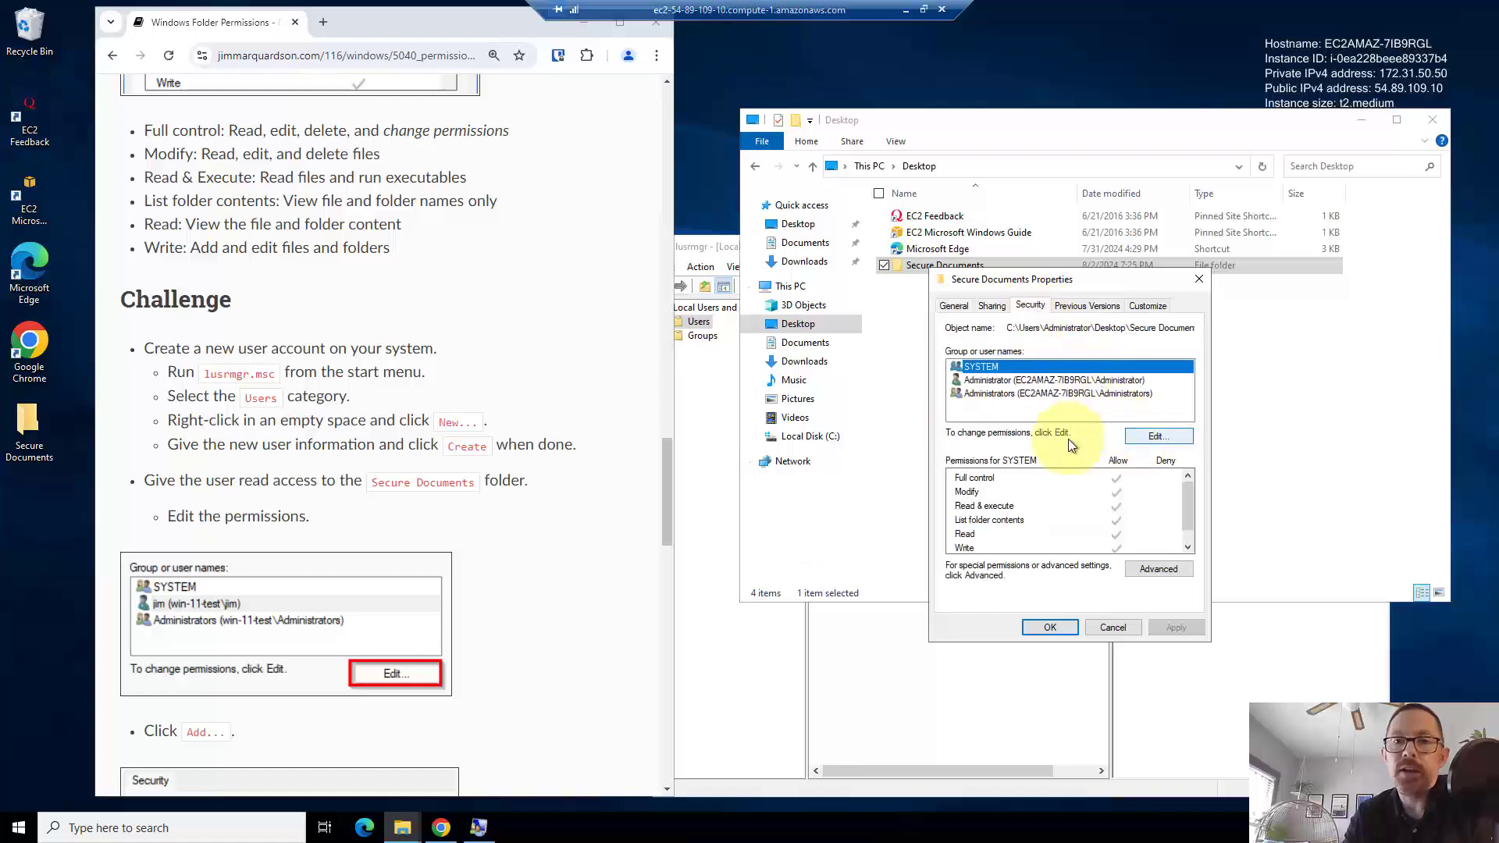
click(1142, 436)
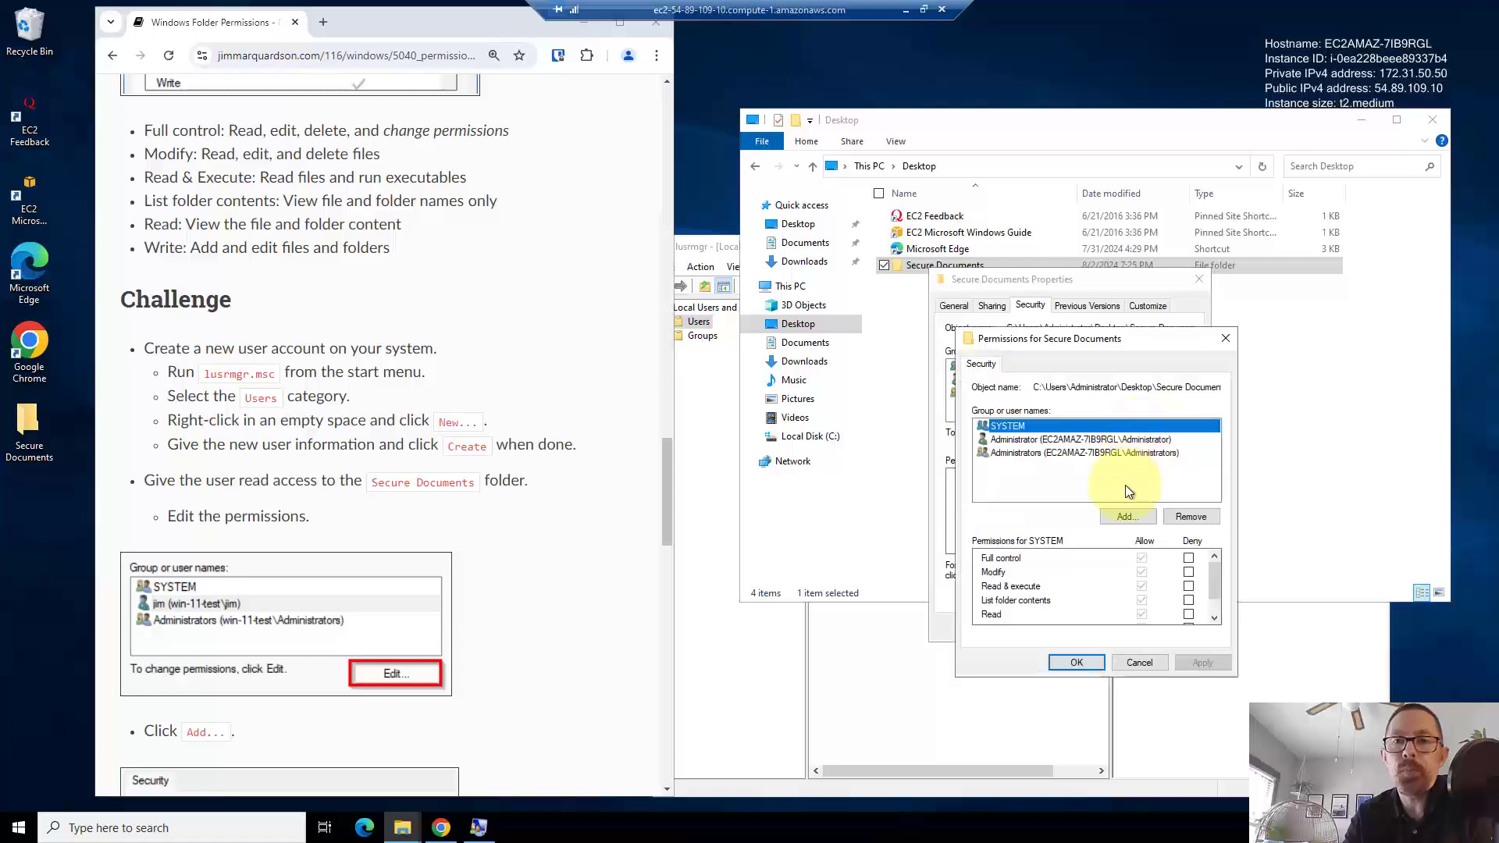
click(1124, 515)
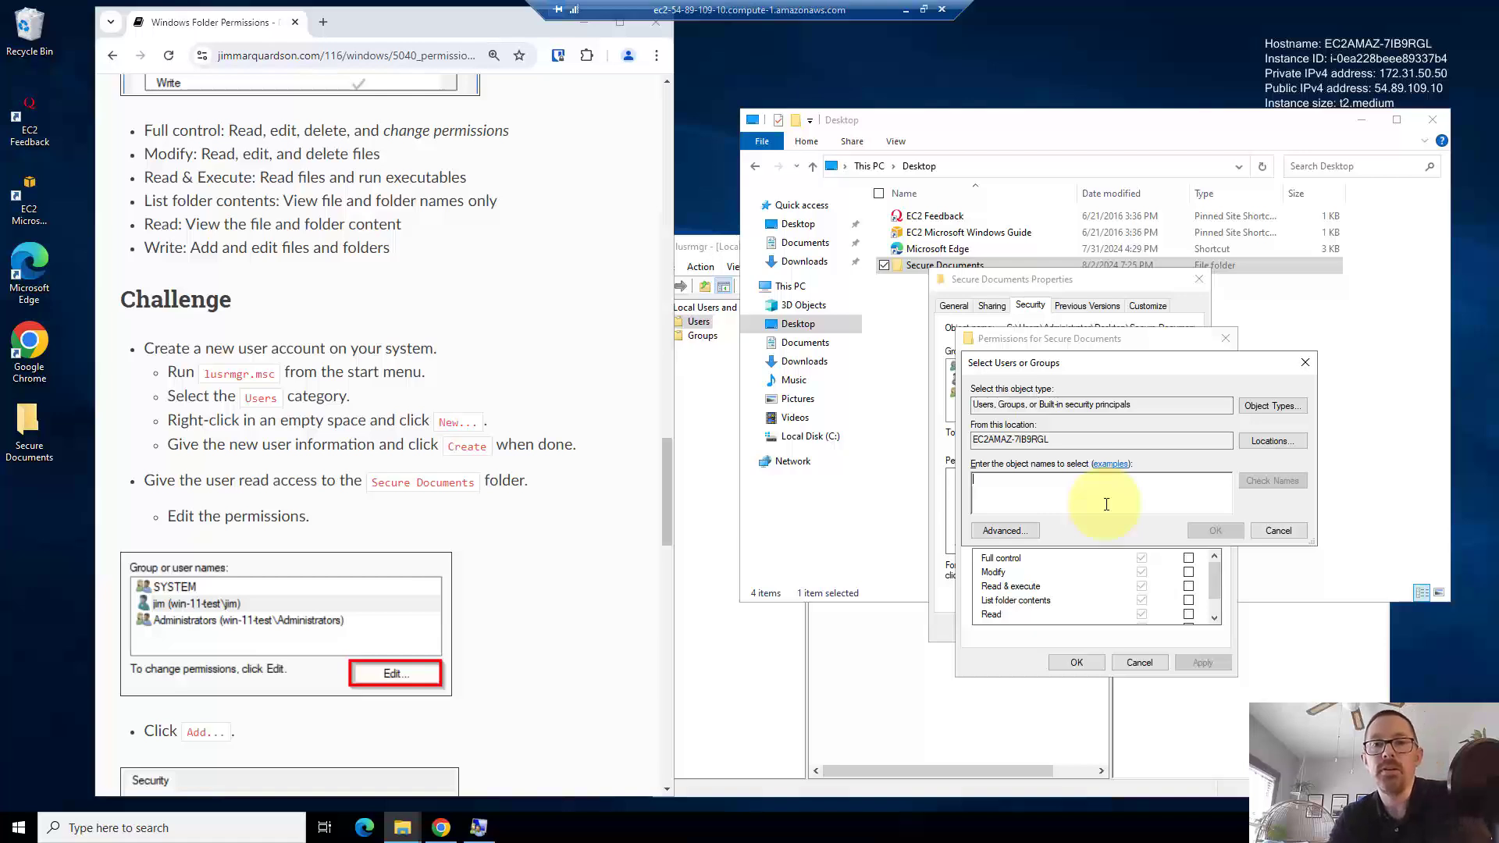
- Confirm the new user's exact name in Local Users and Groups, then type it into the object-name box
click(1150, 339)
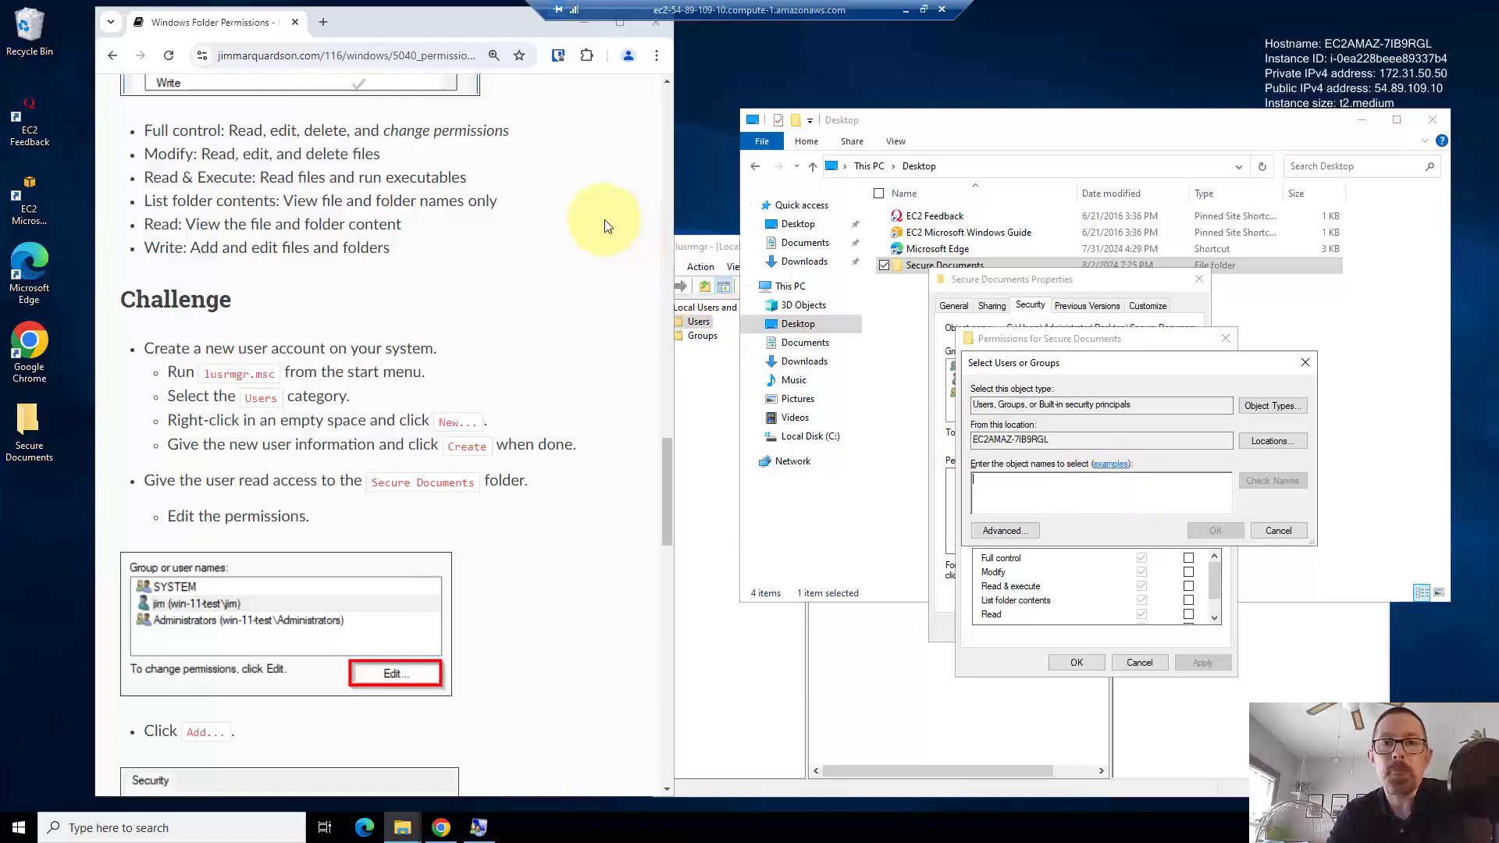
click(756, 660)
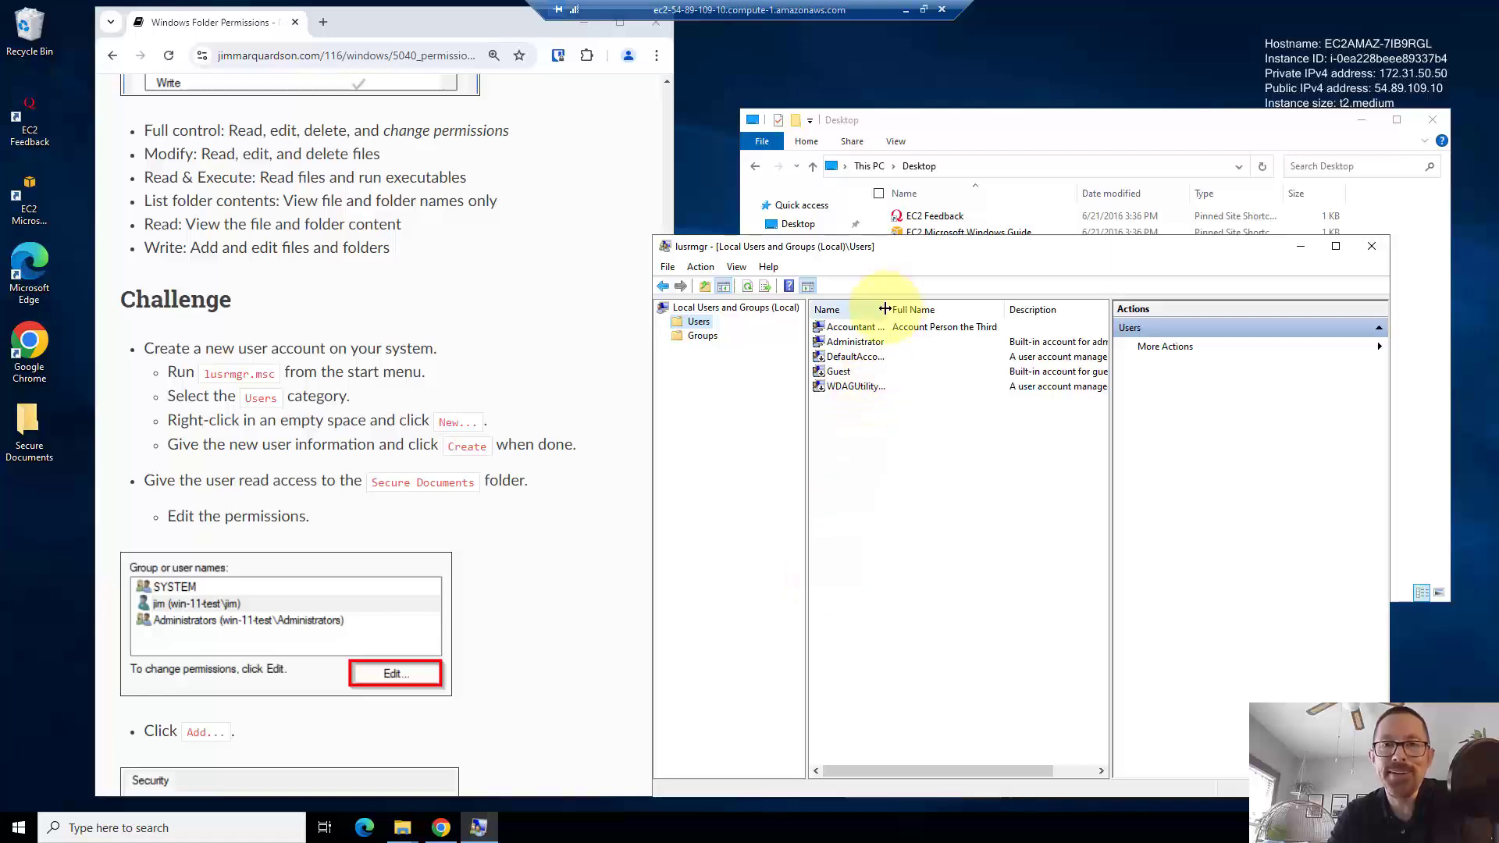
drag(889, 309, 936, 309)
click(478, 829)
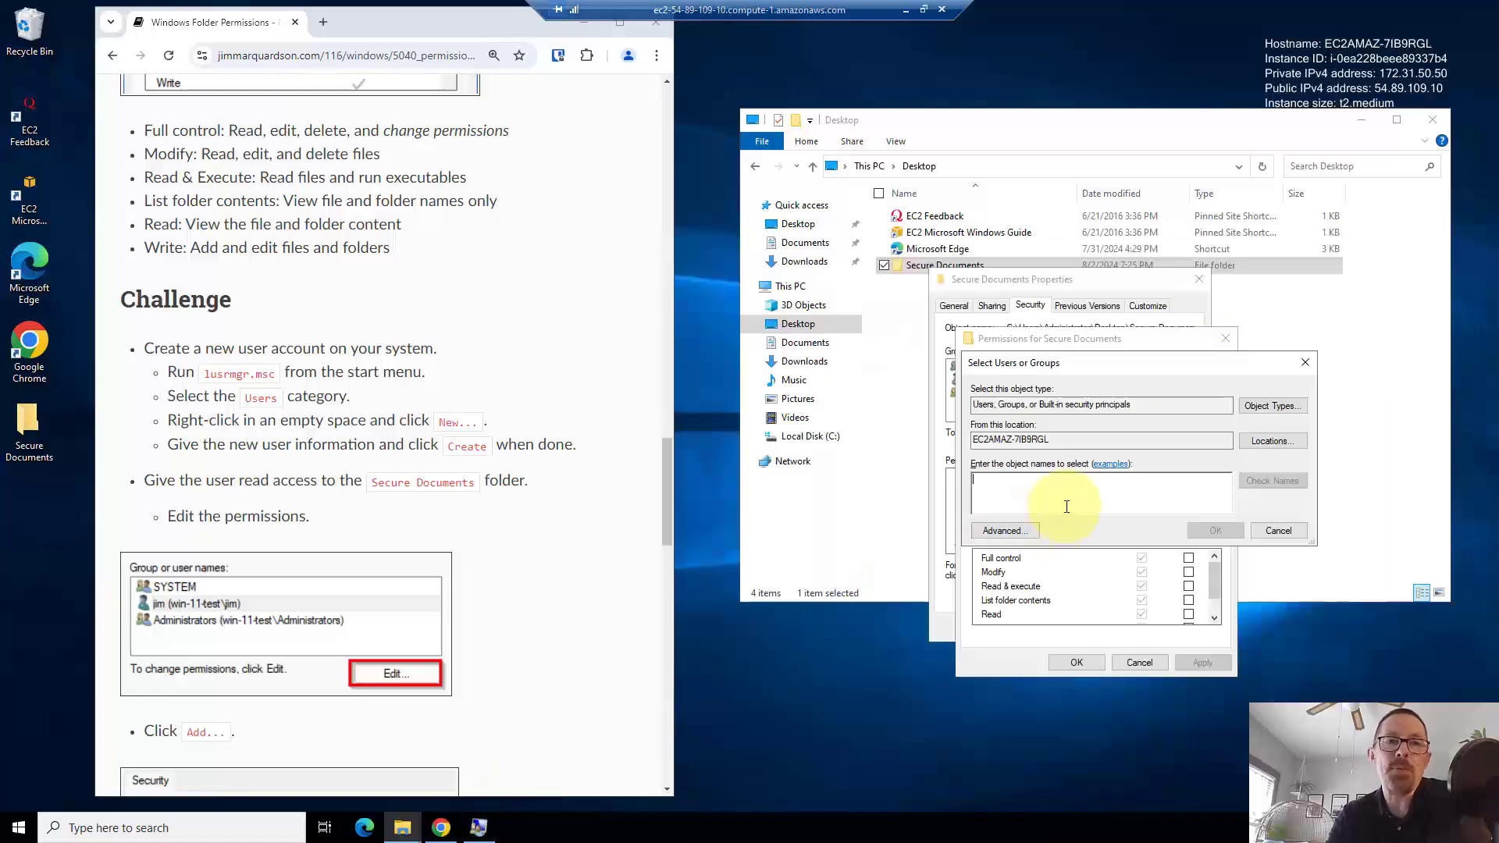
text(Accoun)
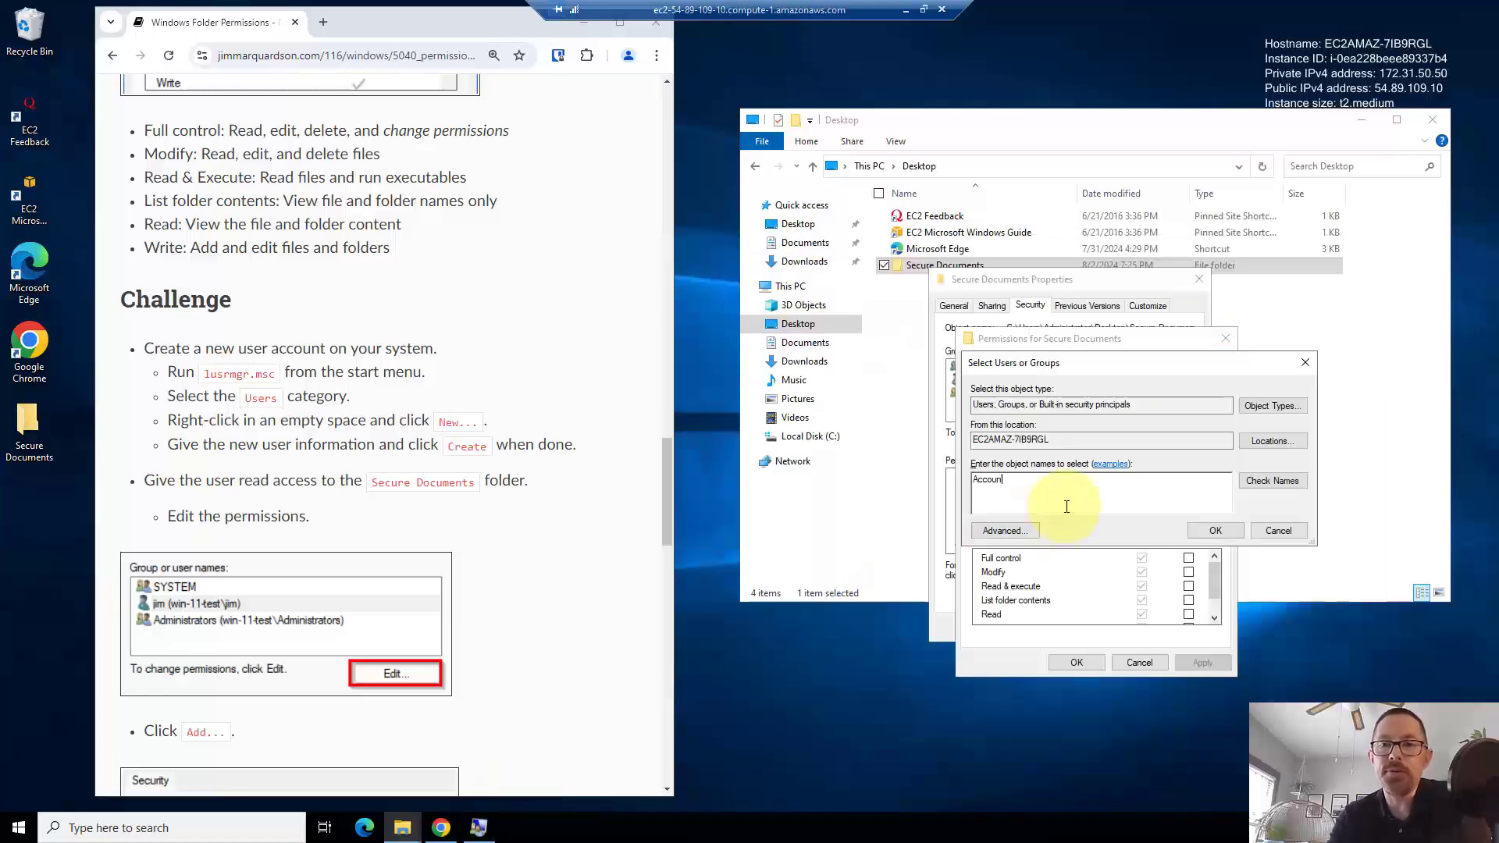
text(tant Person)
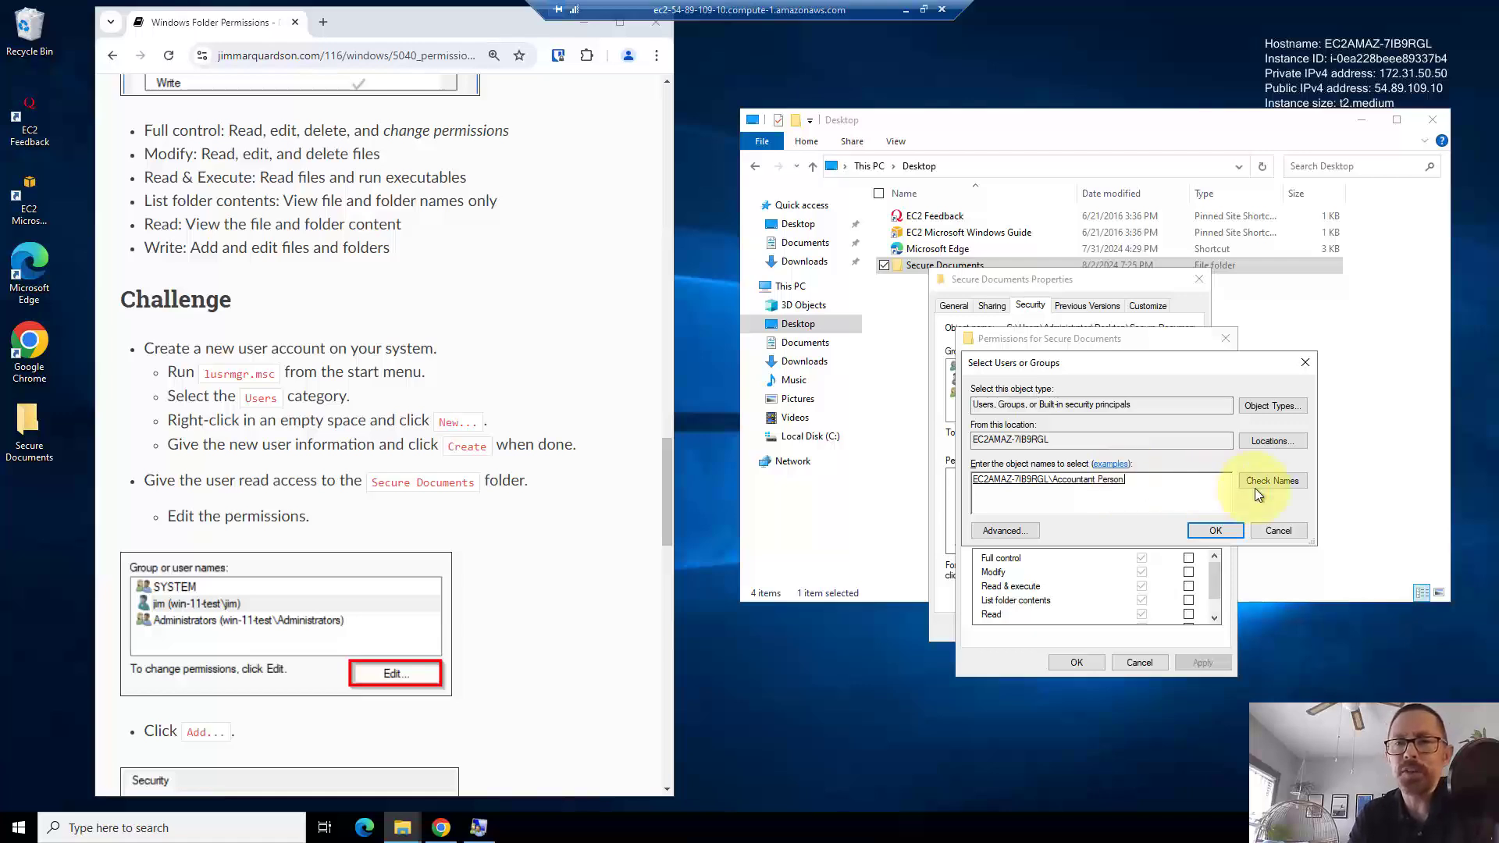
- Allow the new accountant user Modify permission on Secure Documents and apply the change
click(1227, 530)
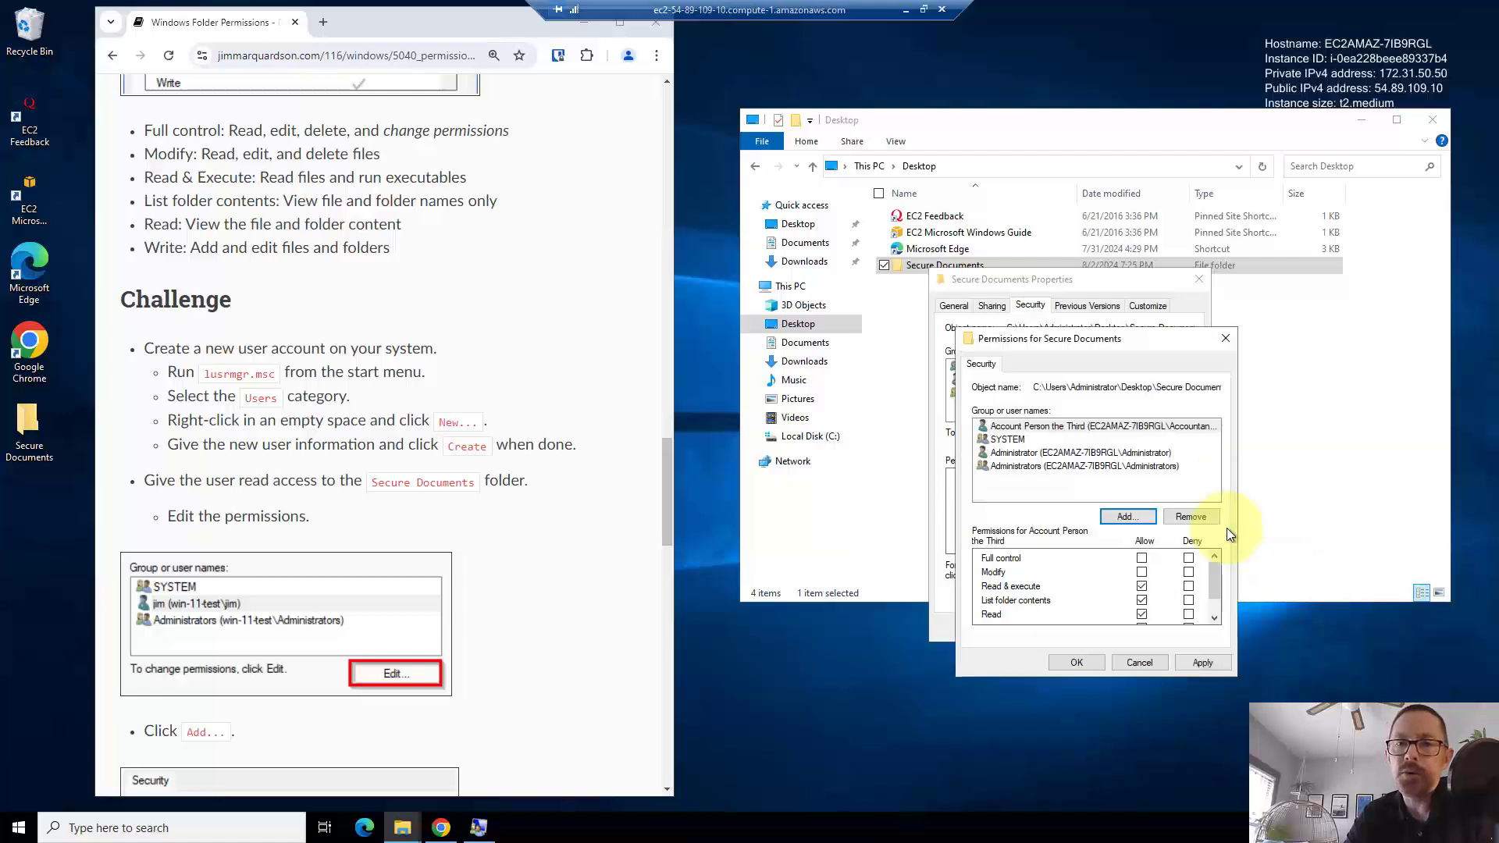
click(1059, 427)
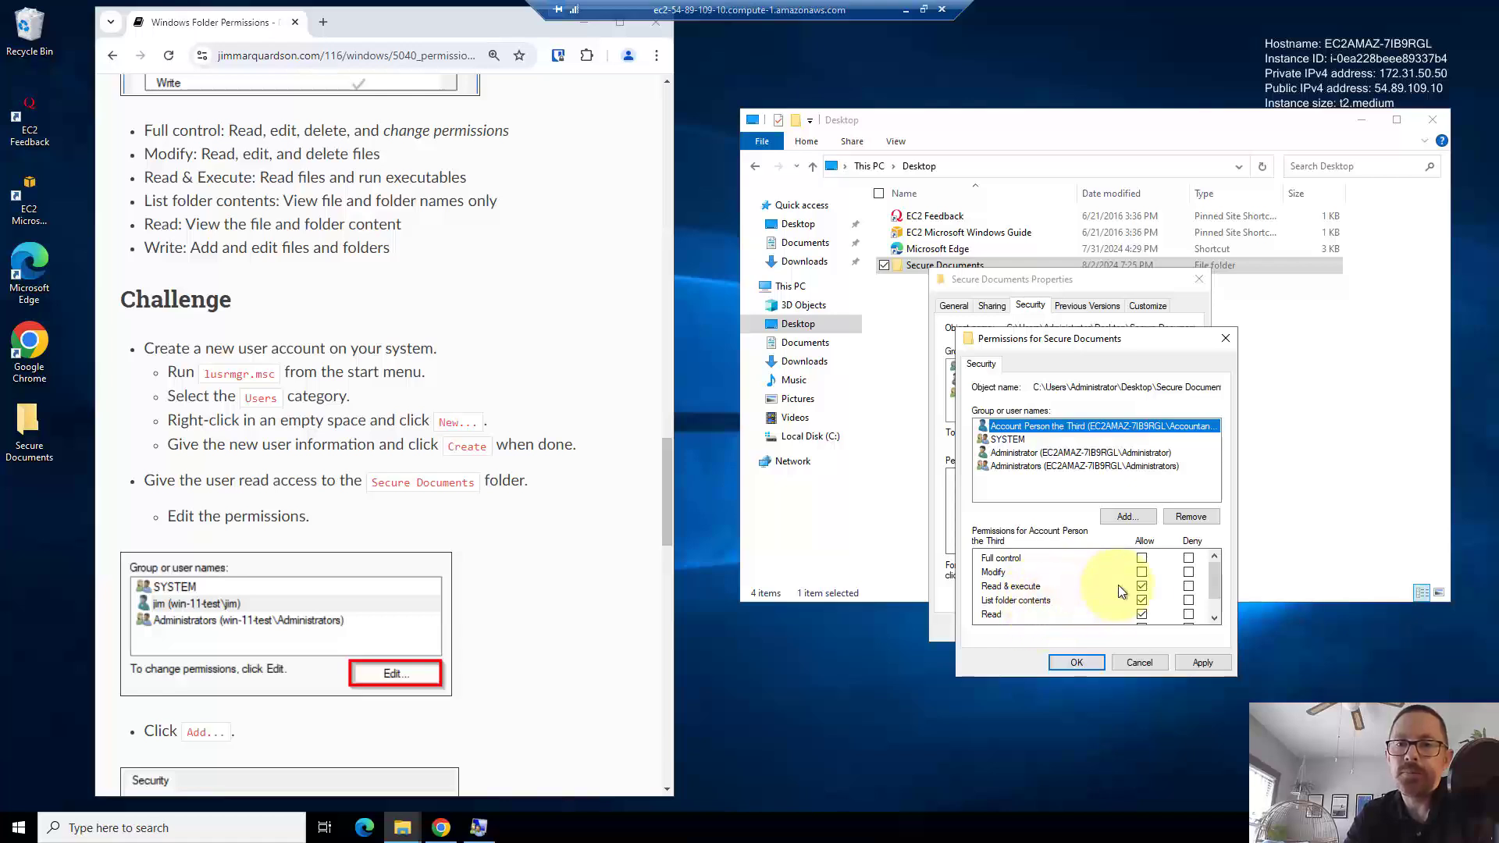
click(1142, 573)
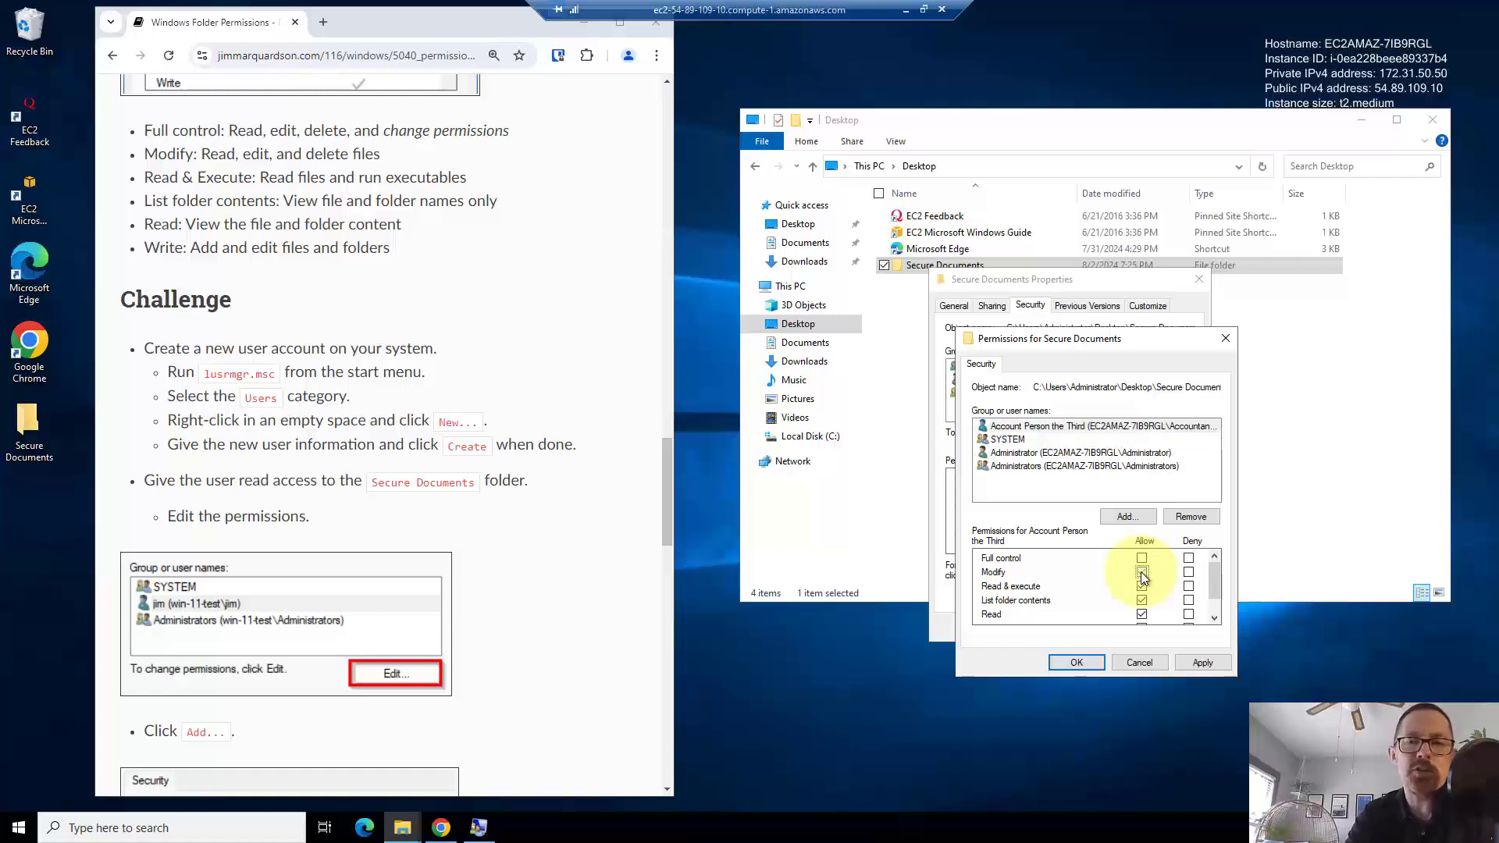
click(1141, 574)
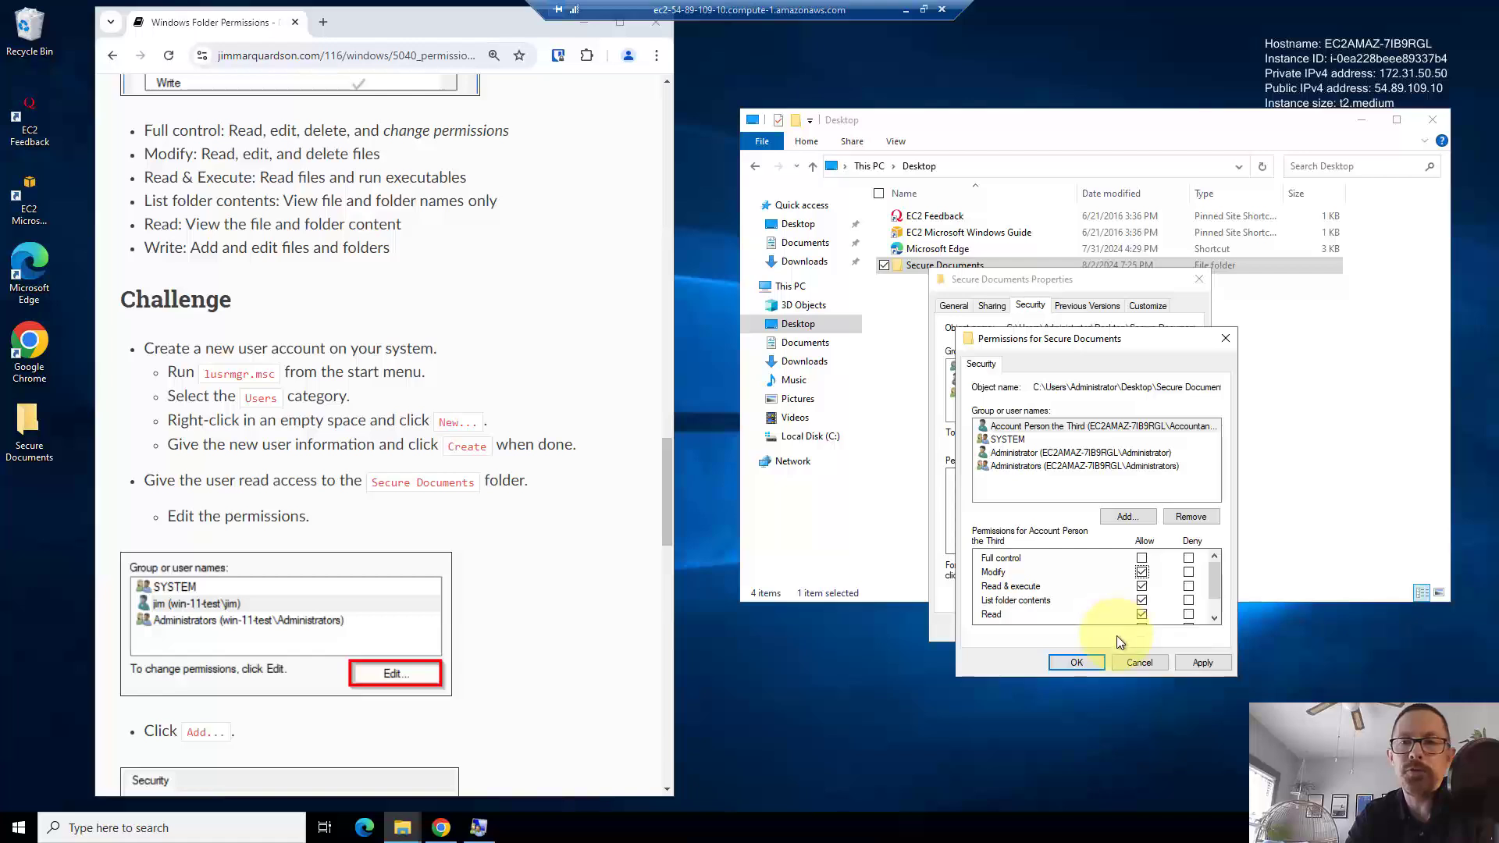
click(1185, 661)
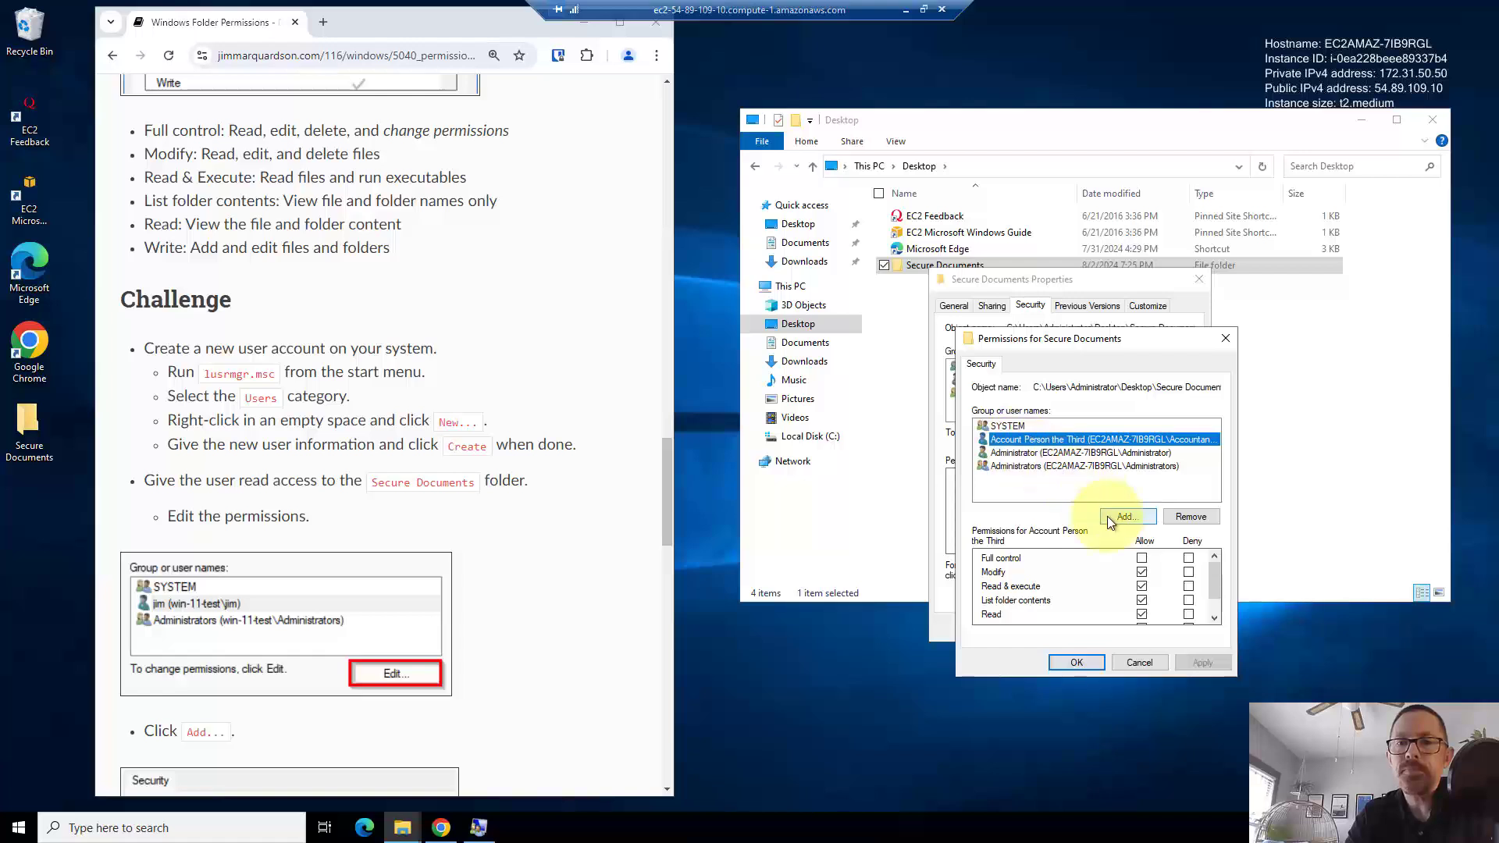
- Close the Secure Documents permission and properties windows, then delete the Secure Documents folder
click(1088, 660)
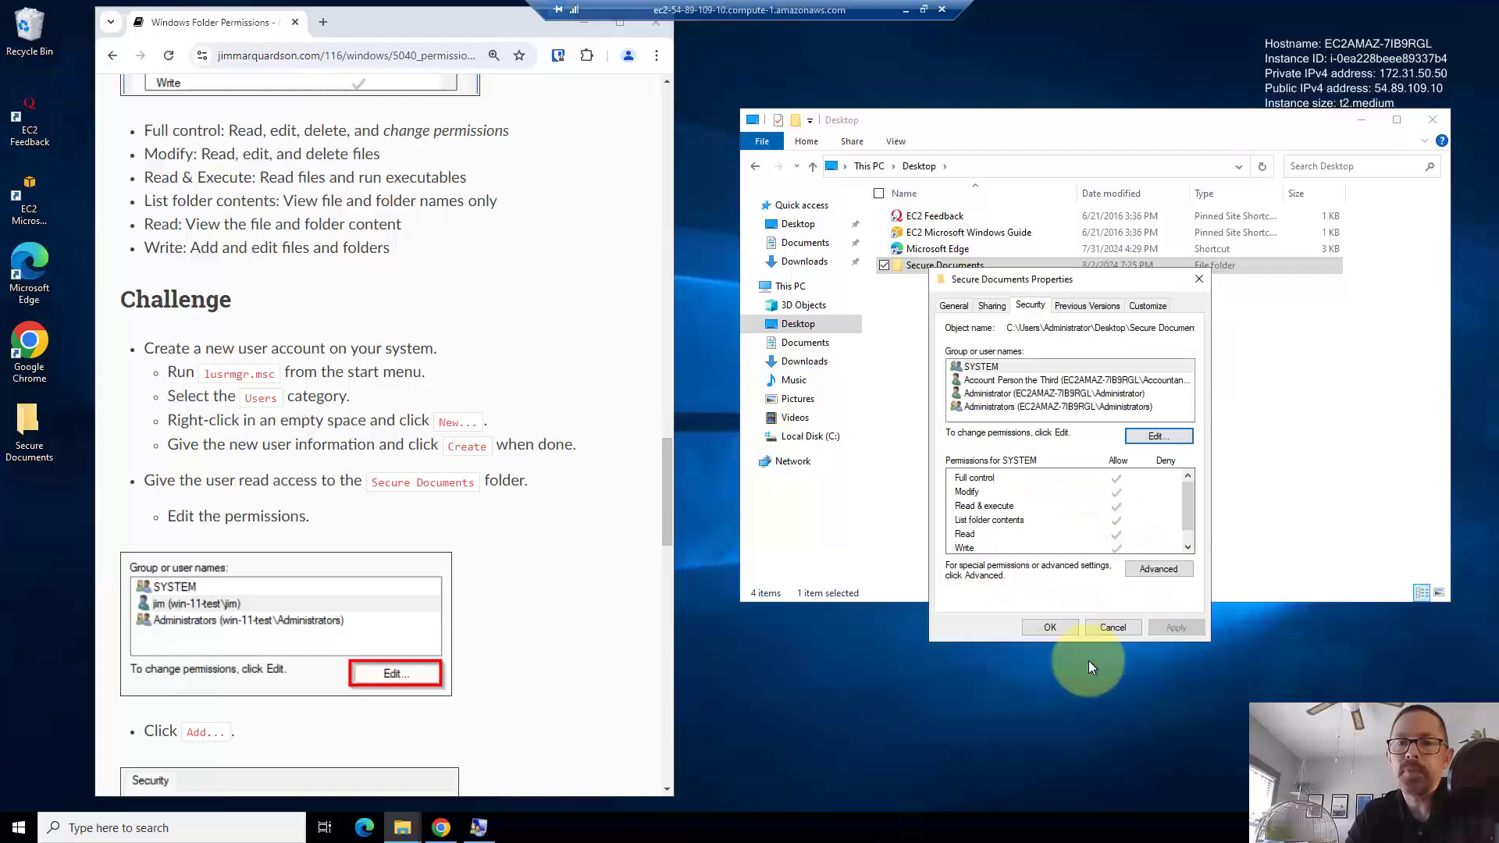
click(1051, 627)
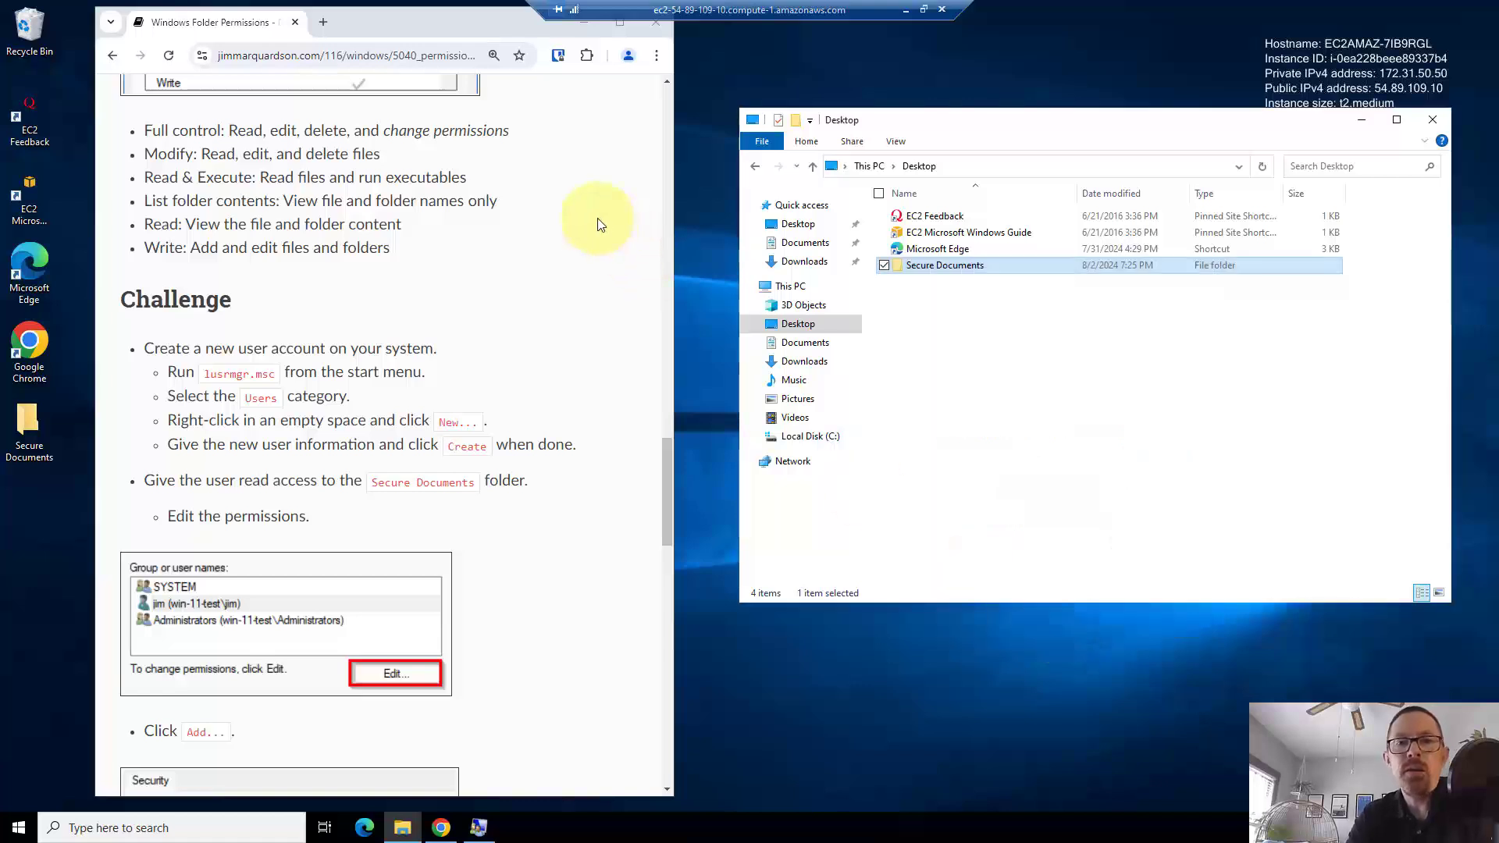
click(881, 355)
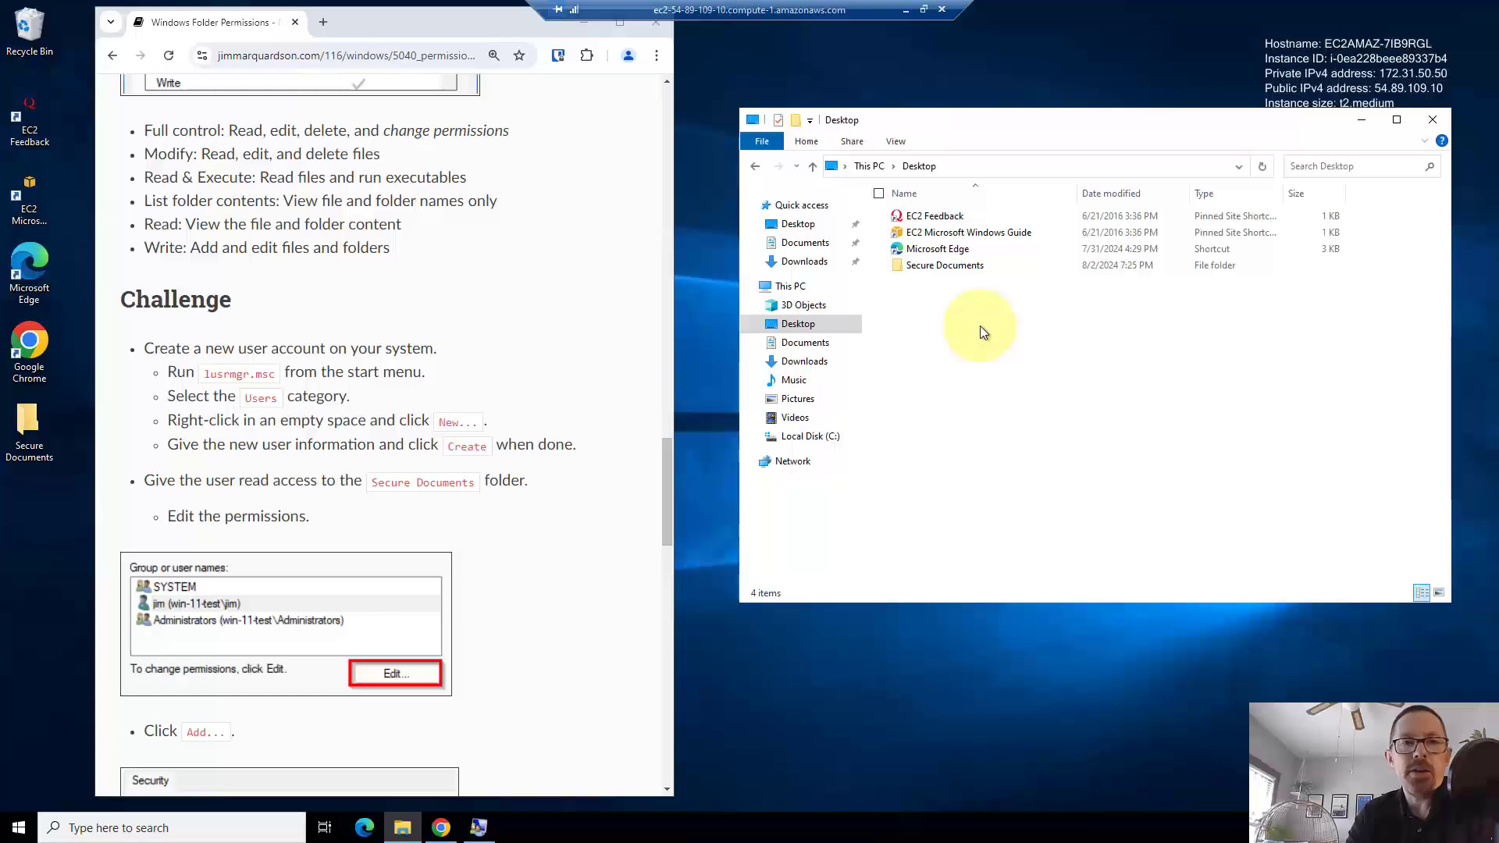
click(908, 269)
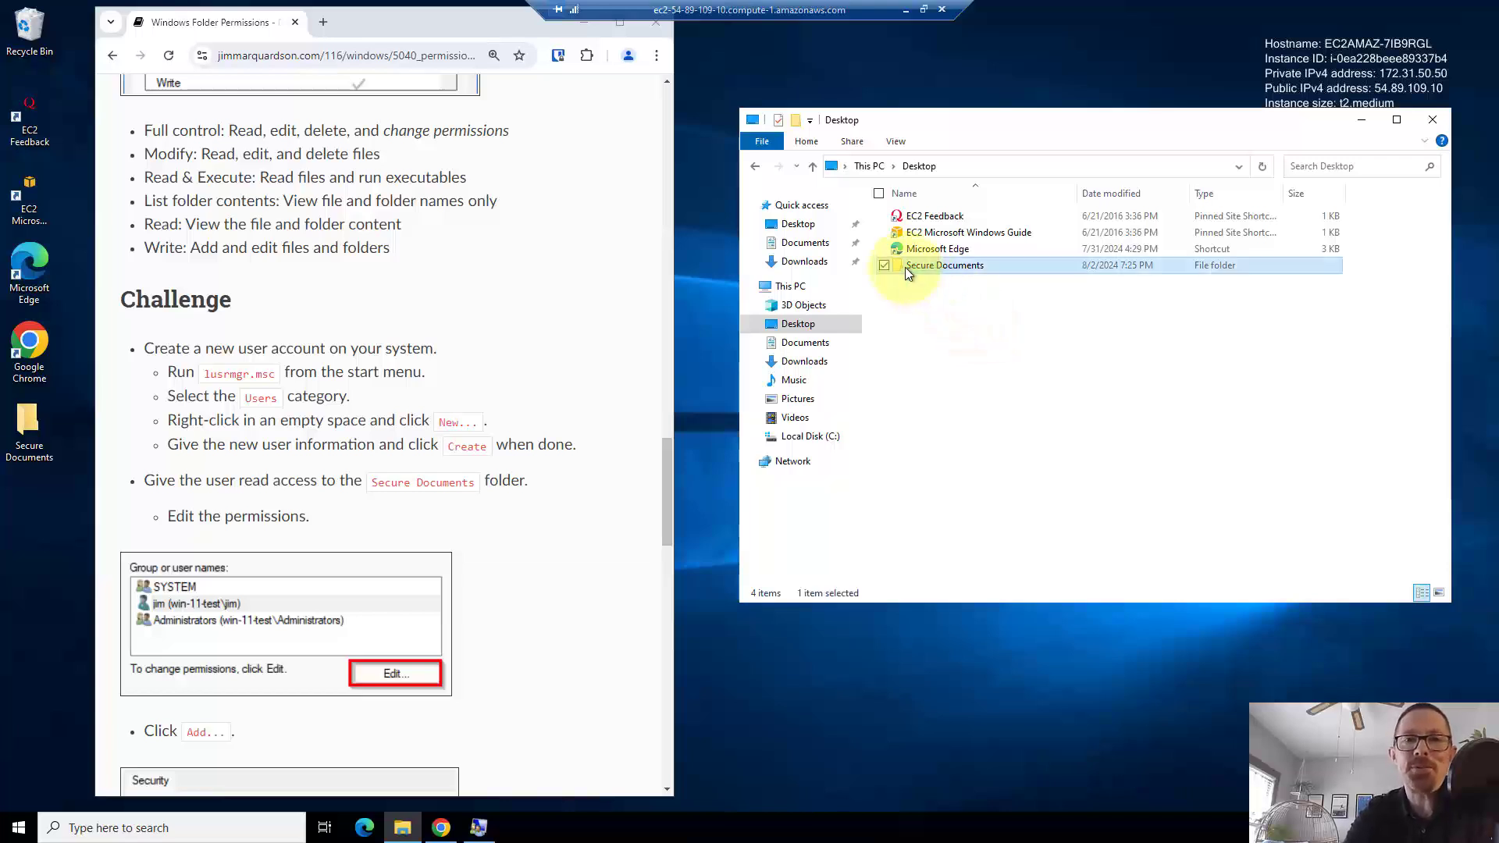
key(Delete)
click(481, 826)
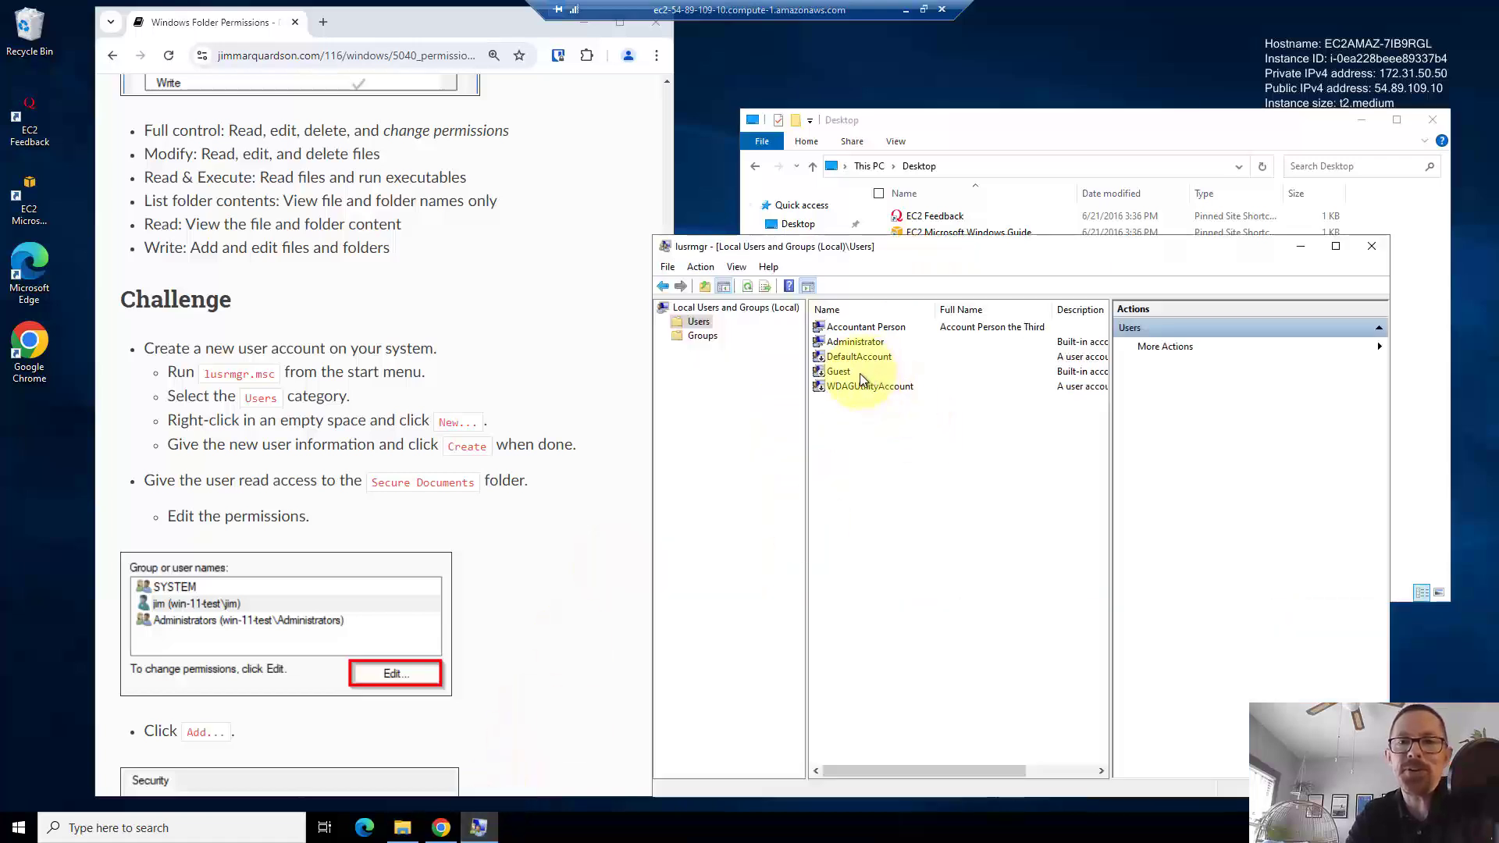
click(860, 330)
right_click(859, 329)
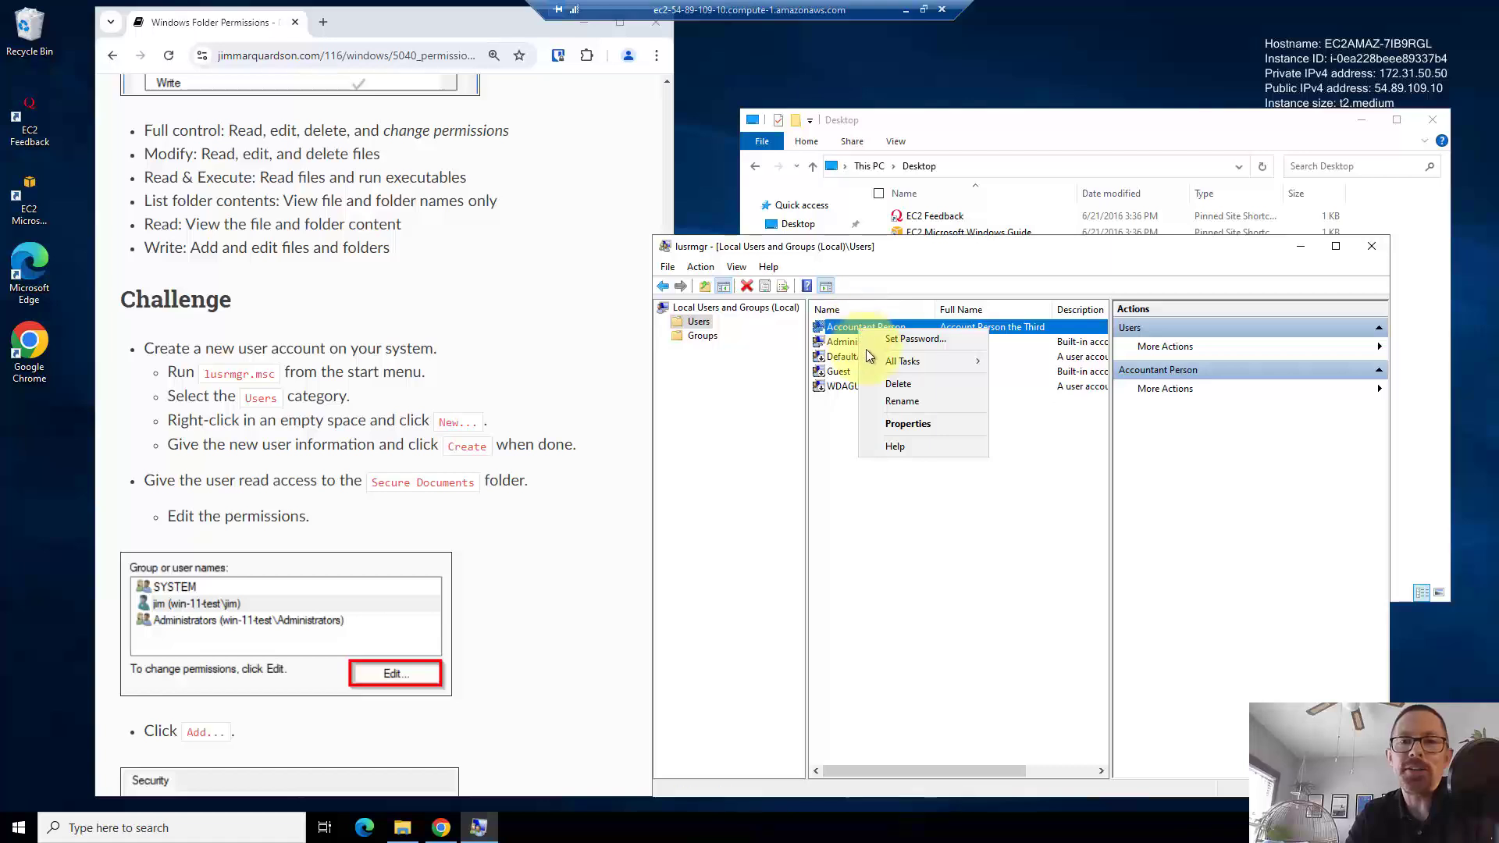
click(894, 385)
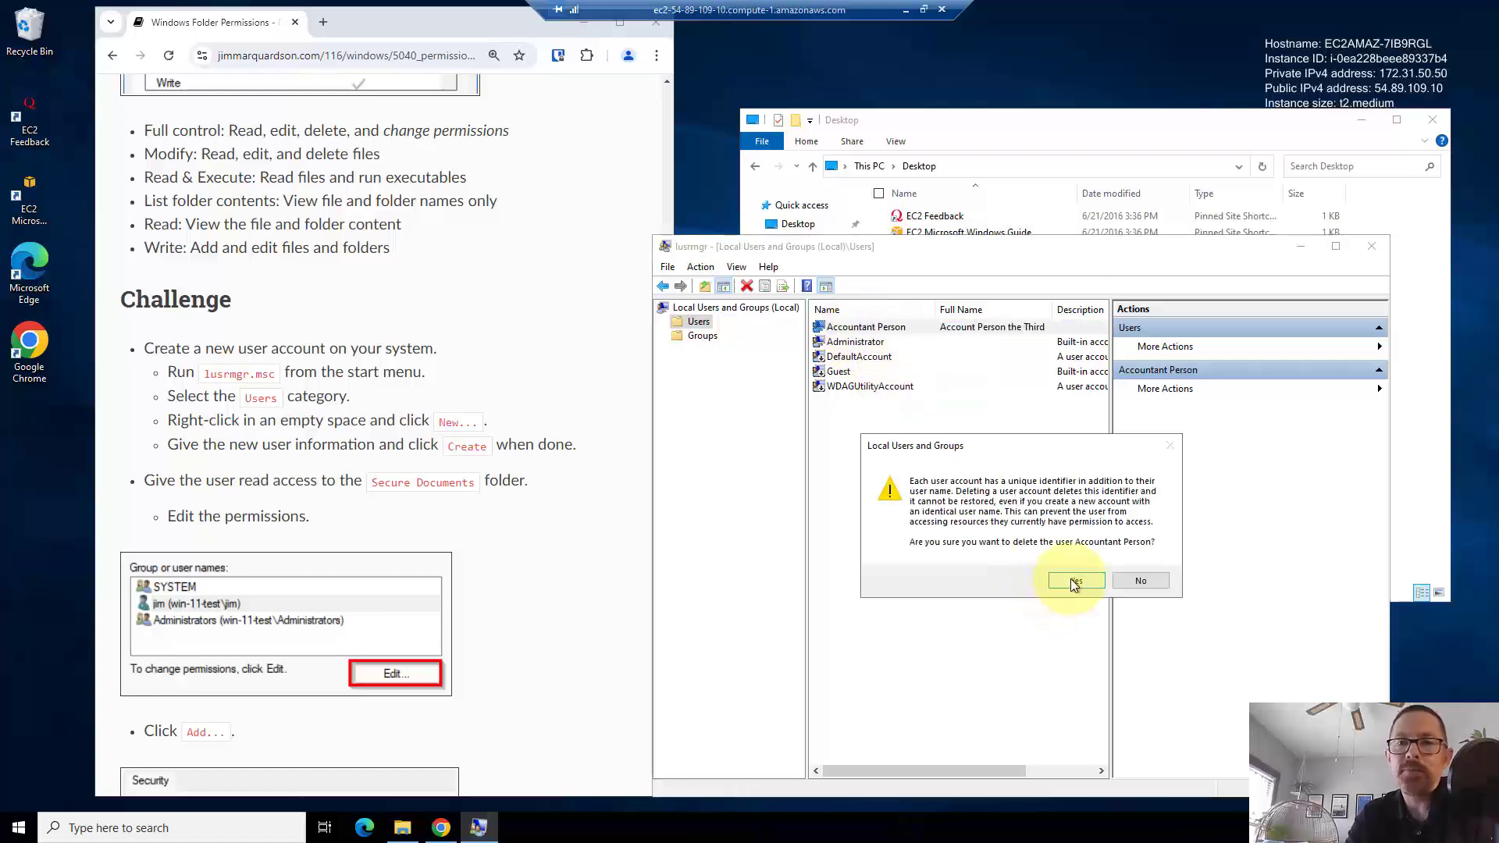
click(1130, 583)
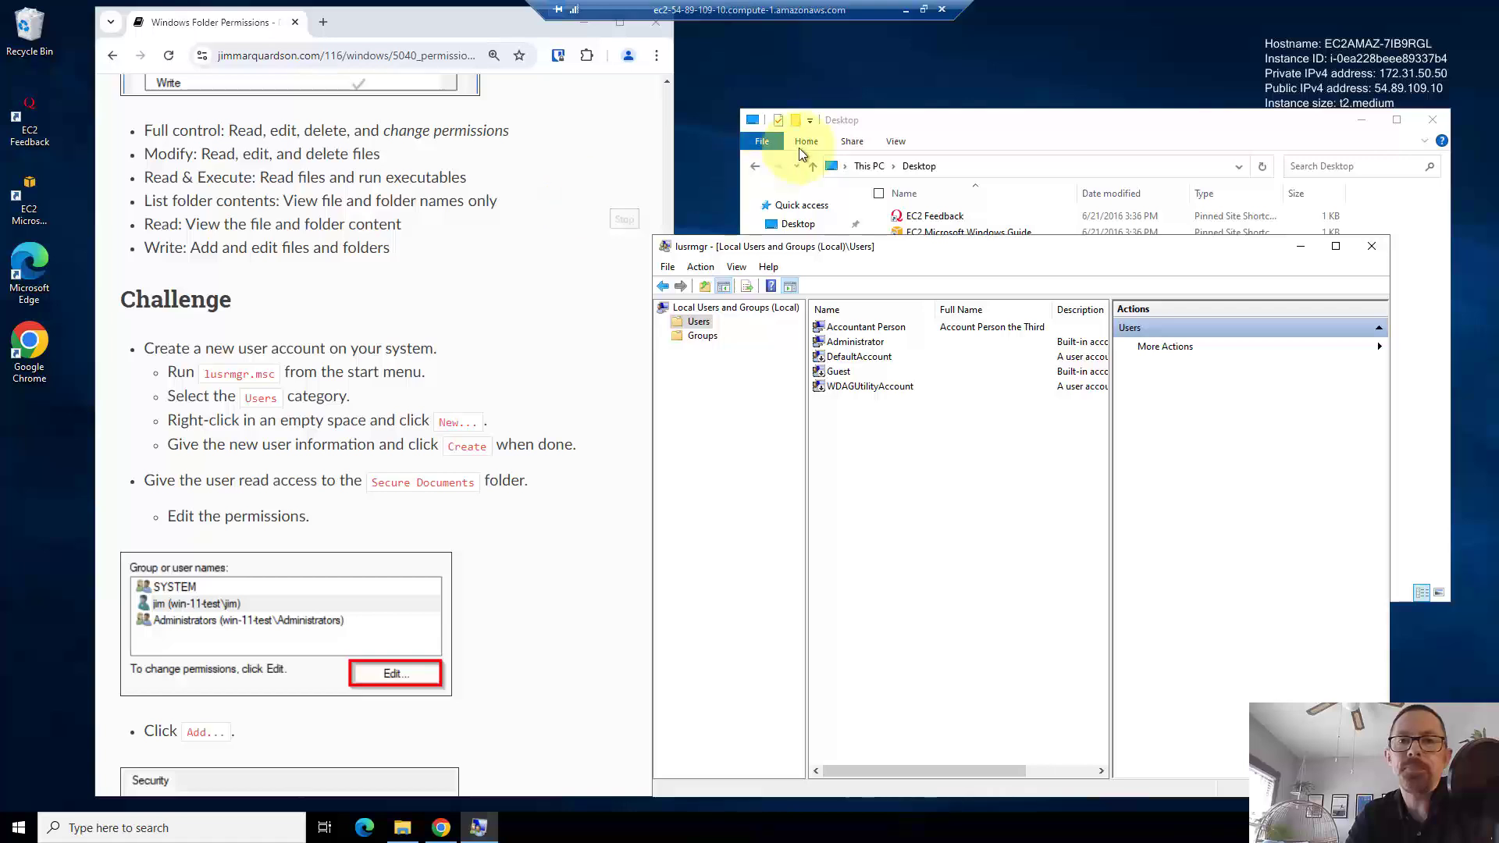
click(937, 119)
- Create a new Desktop folder named 'Secure Stuff' and return to the Desktop listing
right_click(922, 311)
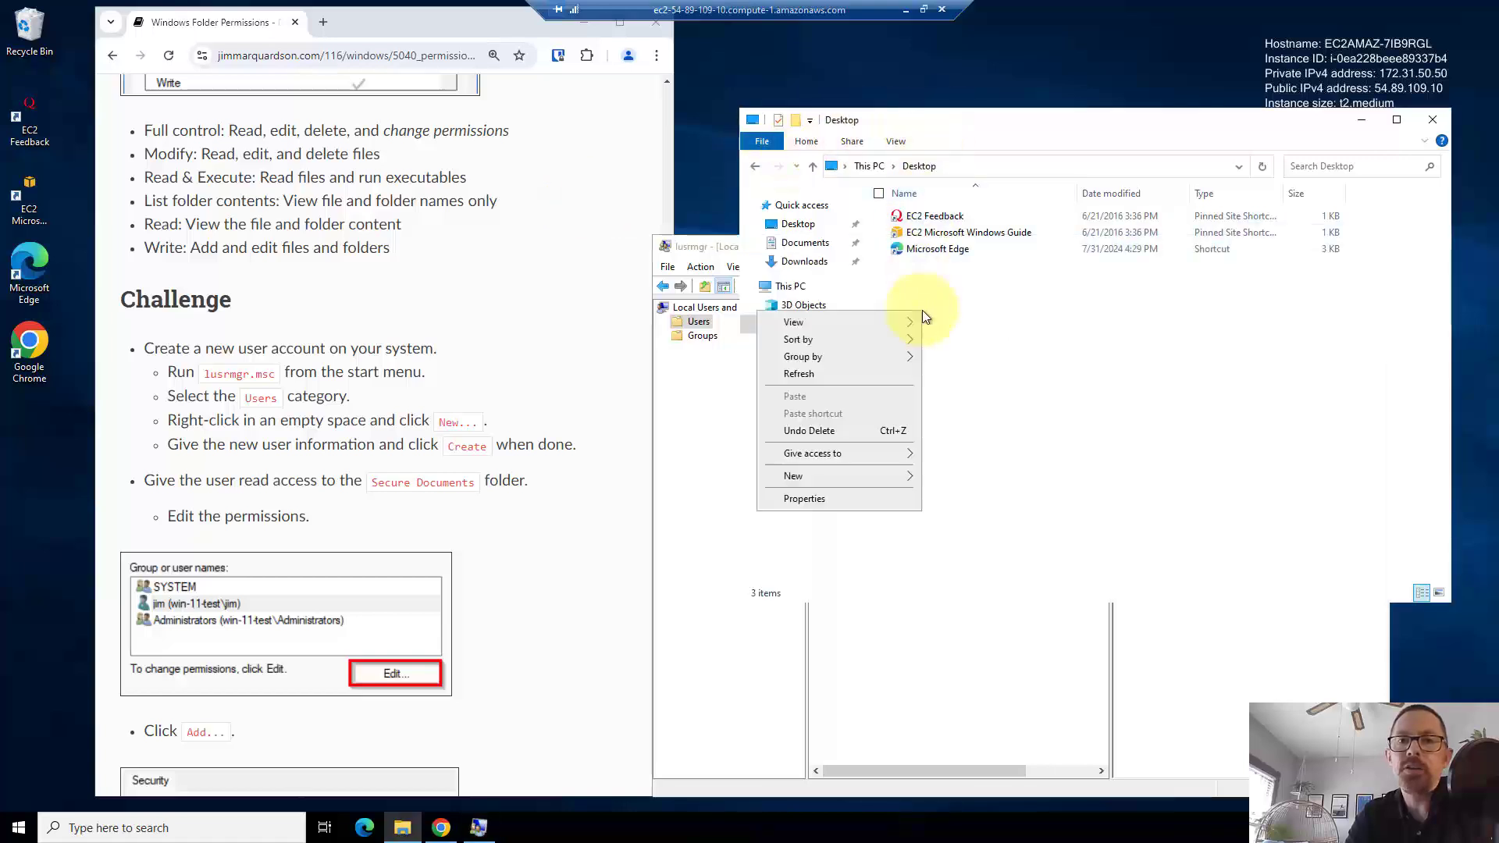
mouse_move(855, 478)
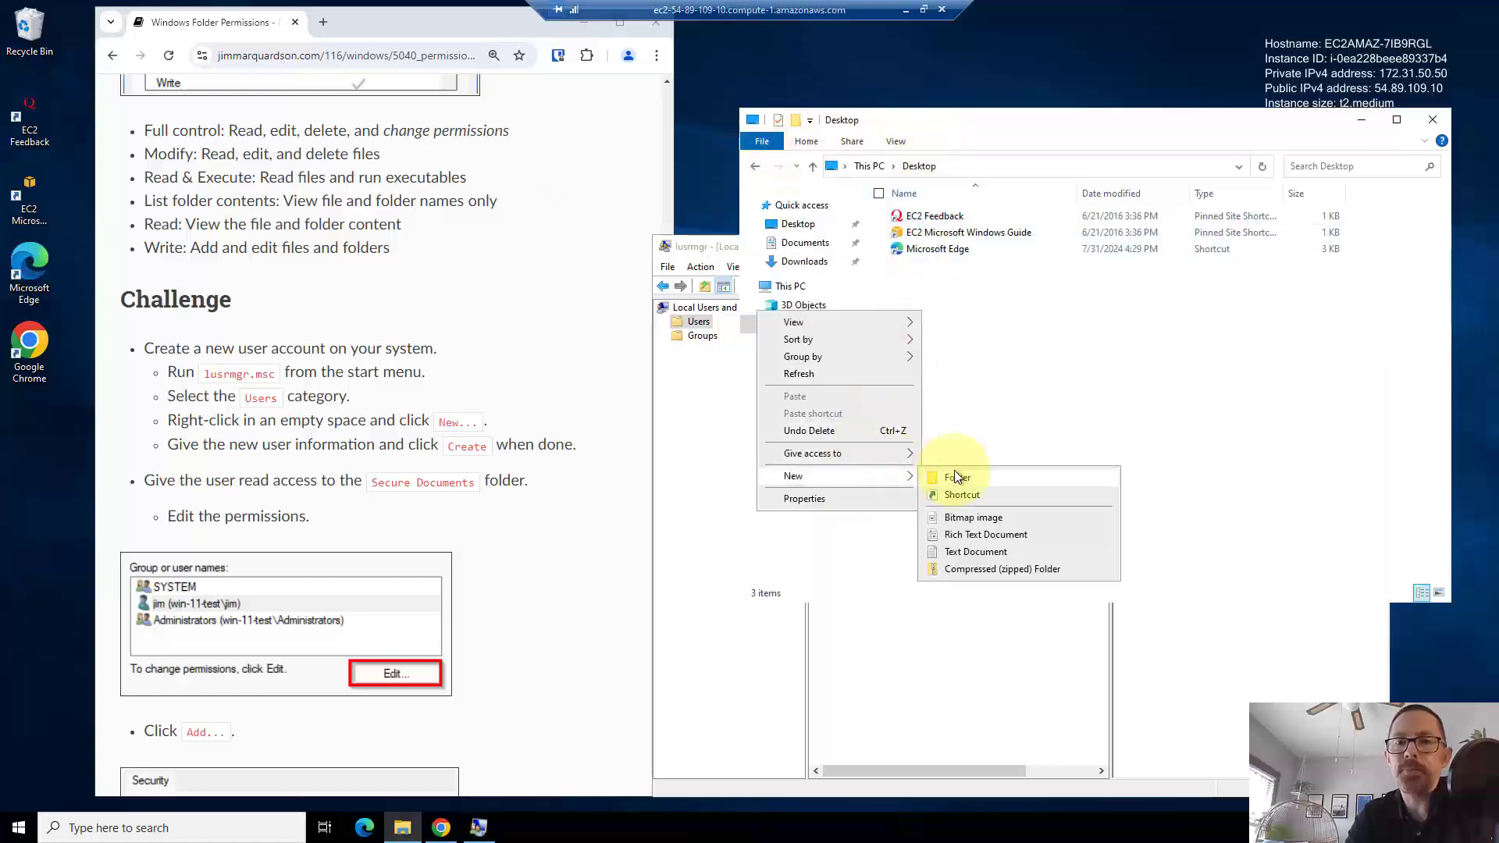
click(955, 471)
text(Sc)
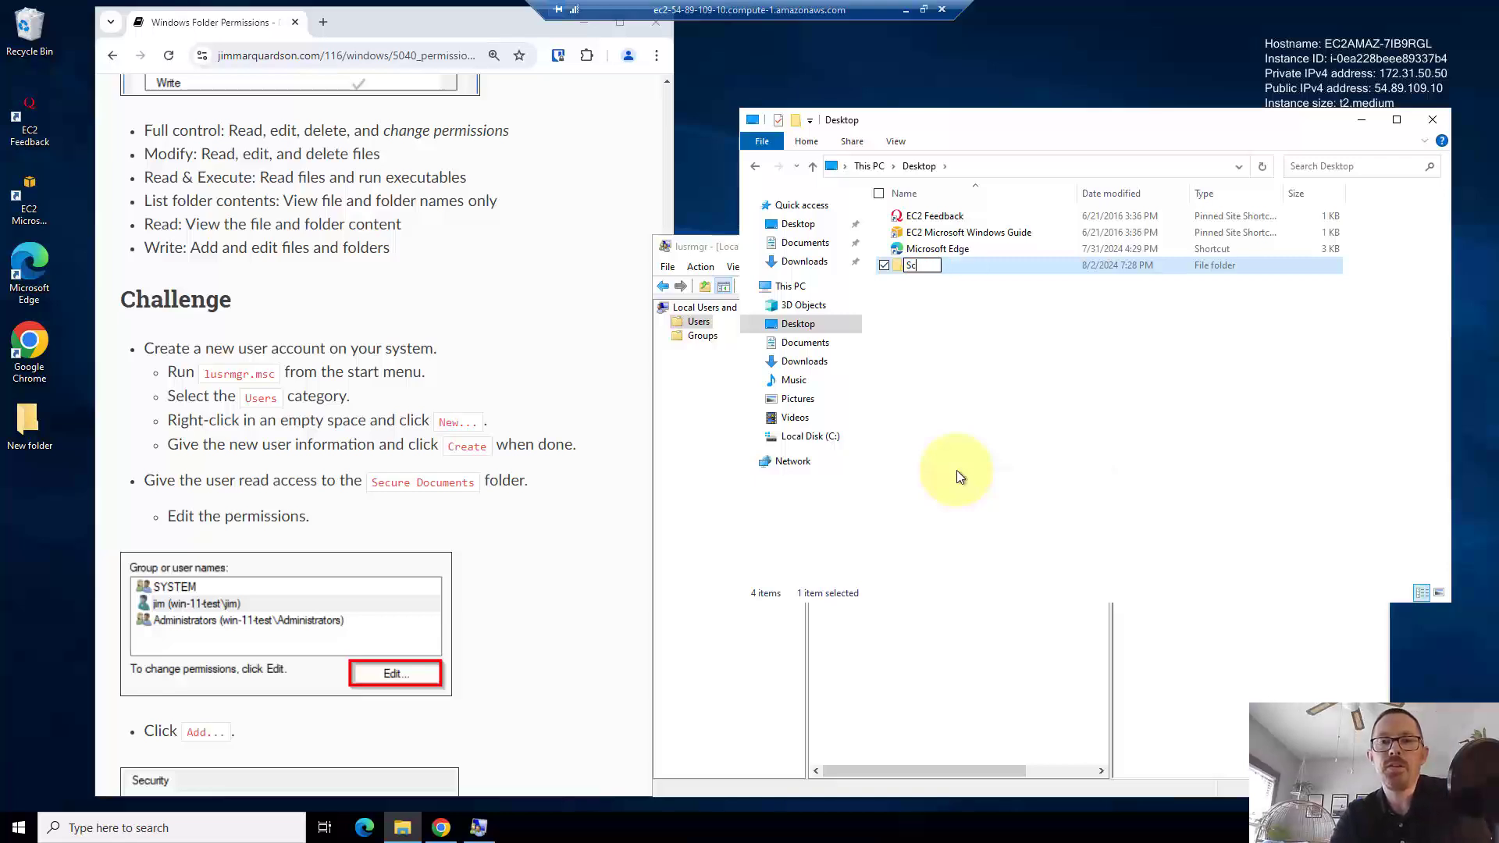
text(cure Stuff)
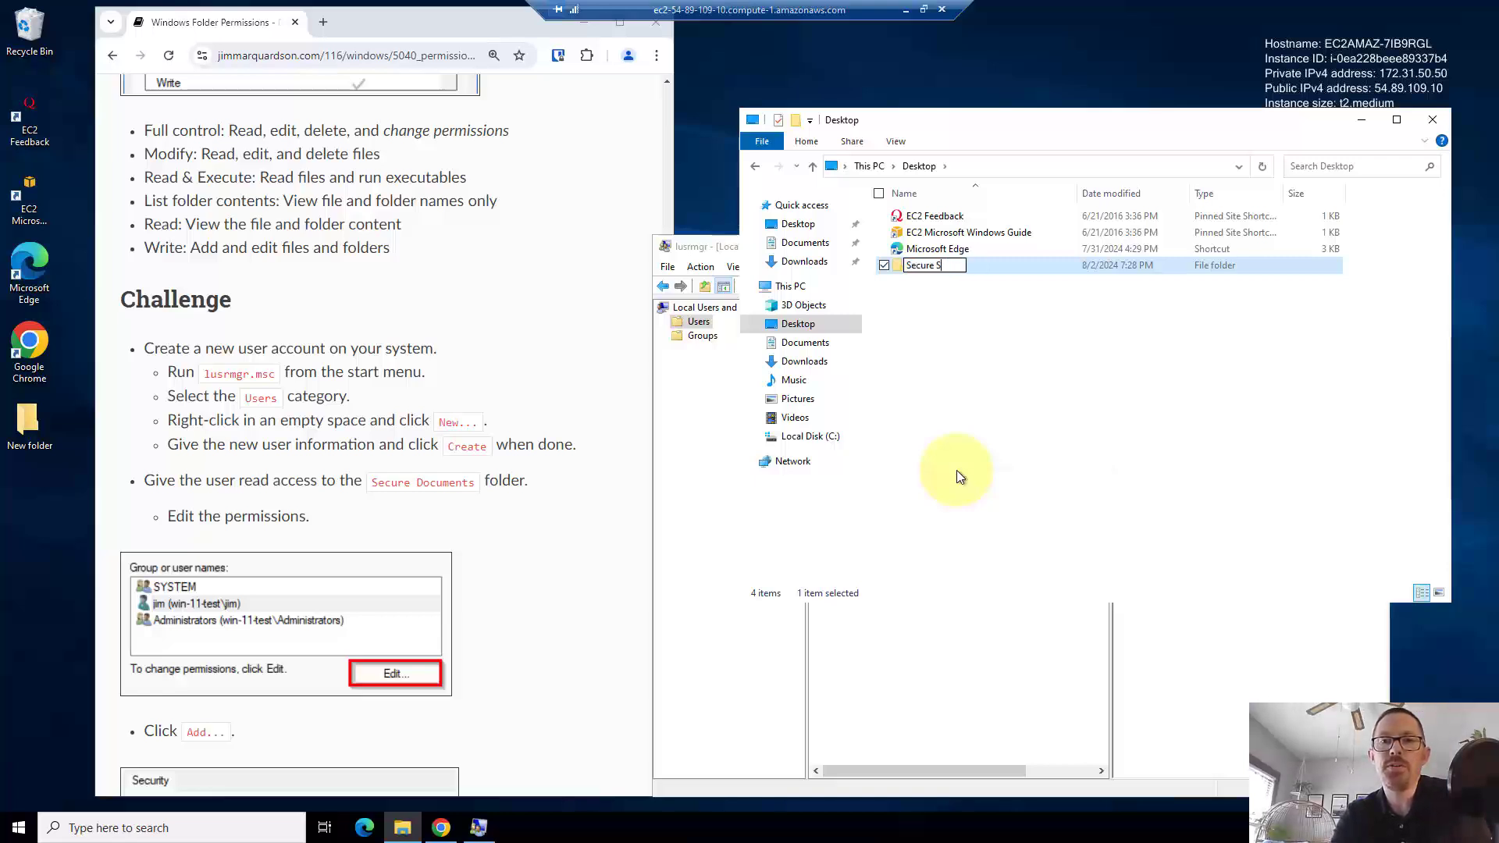
key(Return)
key(Return)
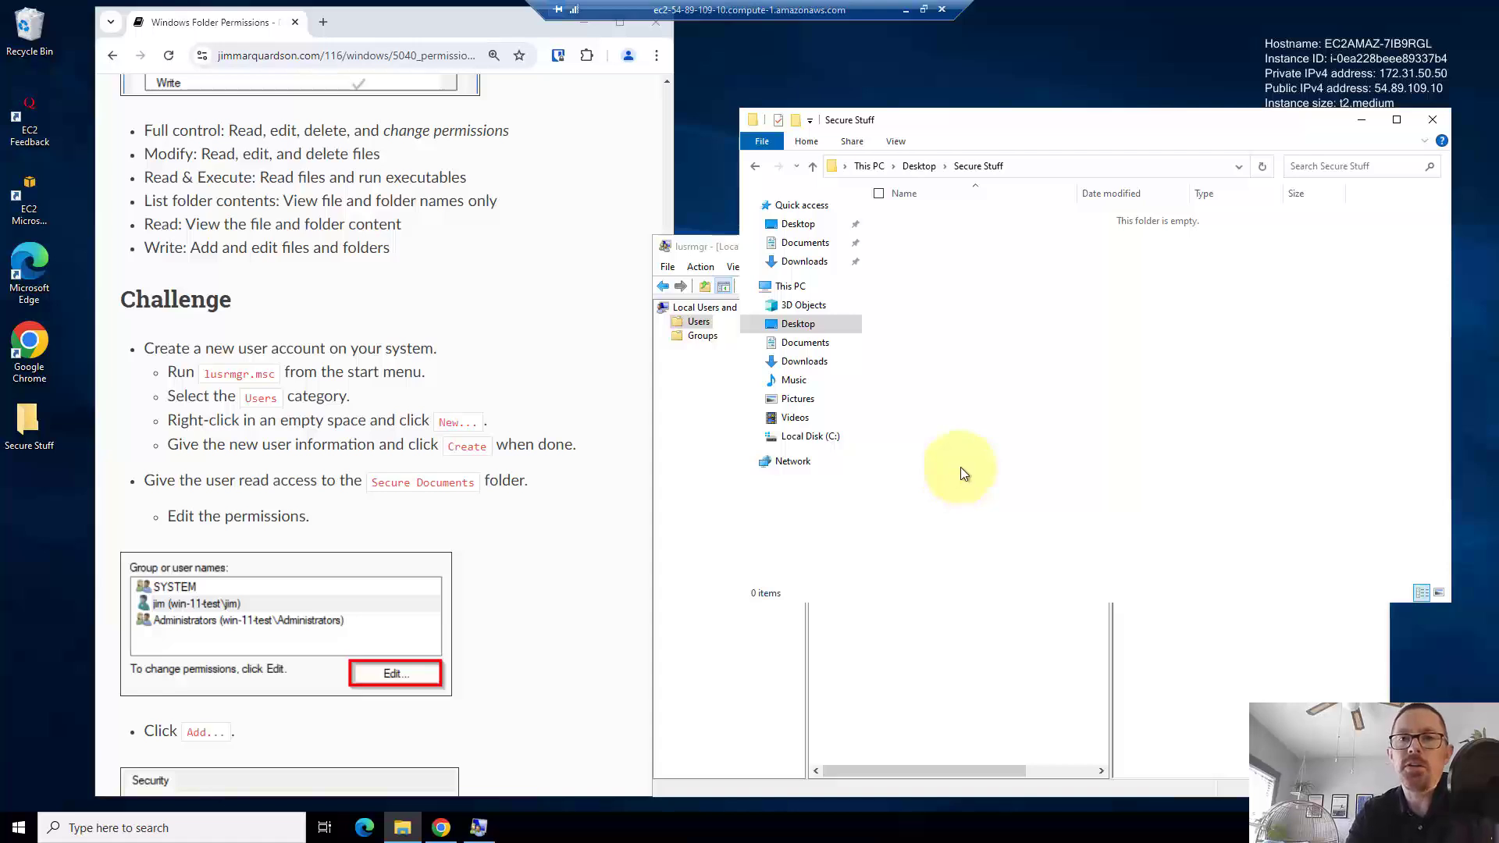
click(916, 166)
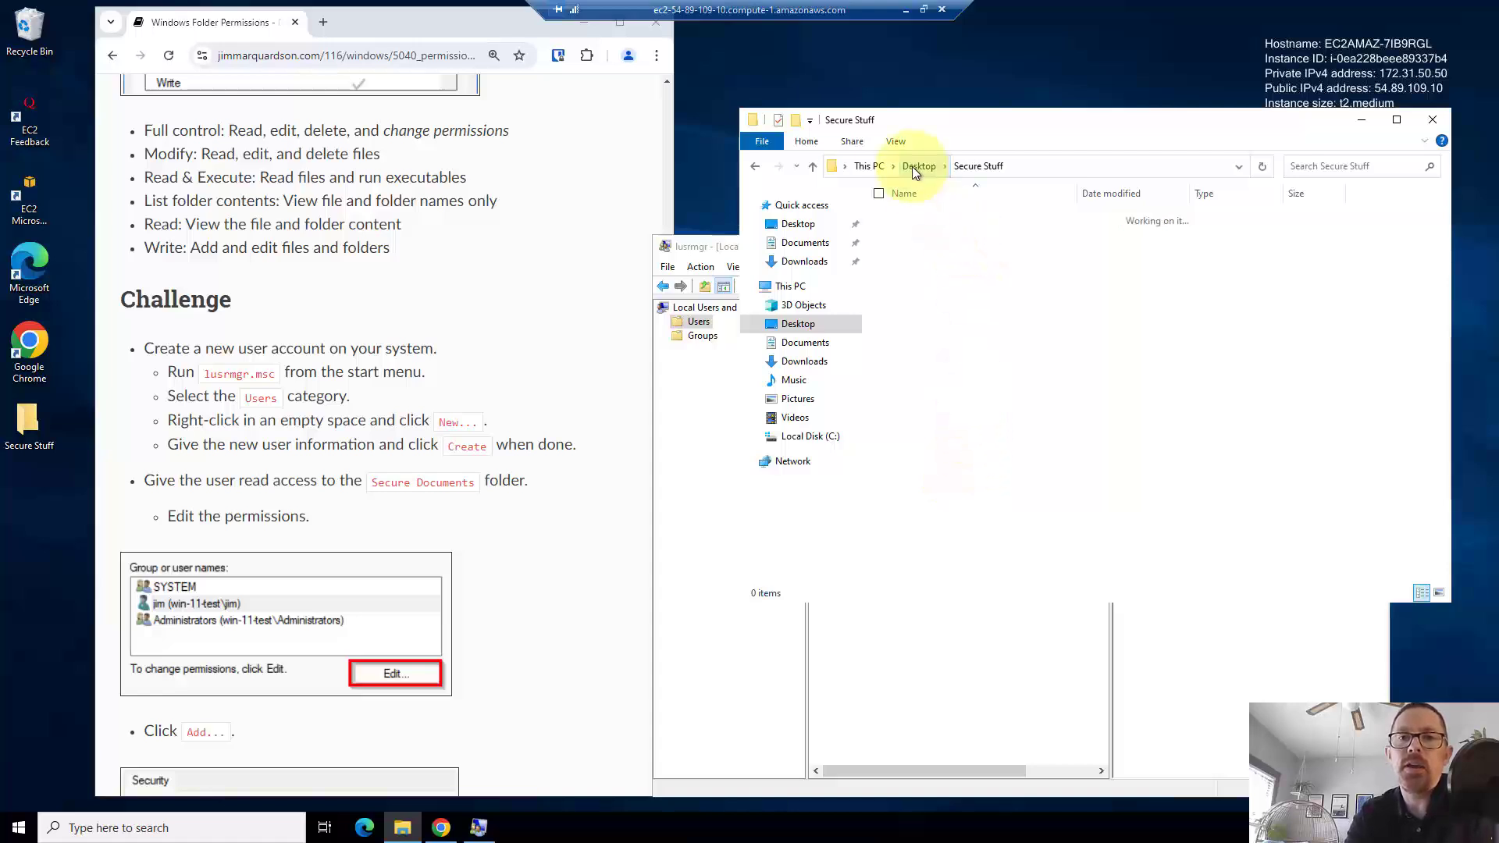
right_click(928, 220)
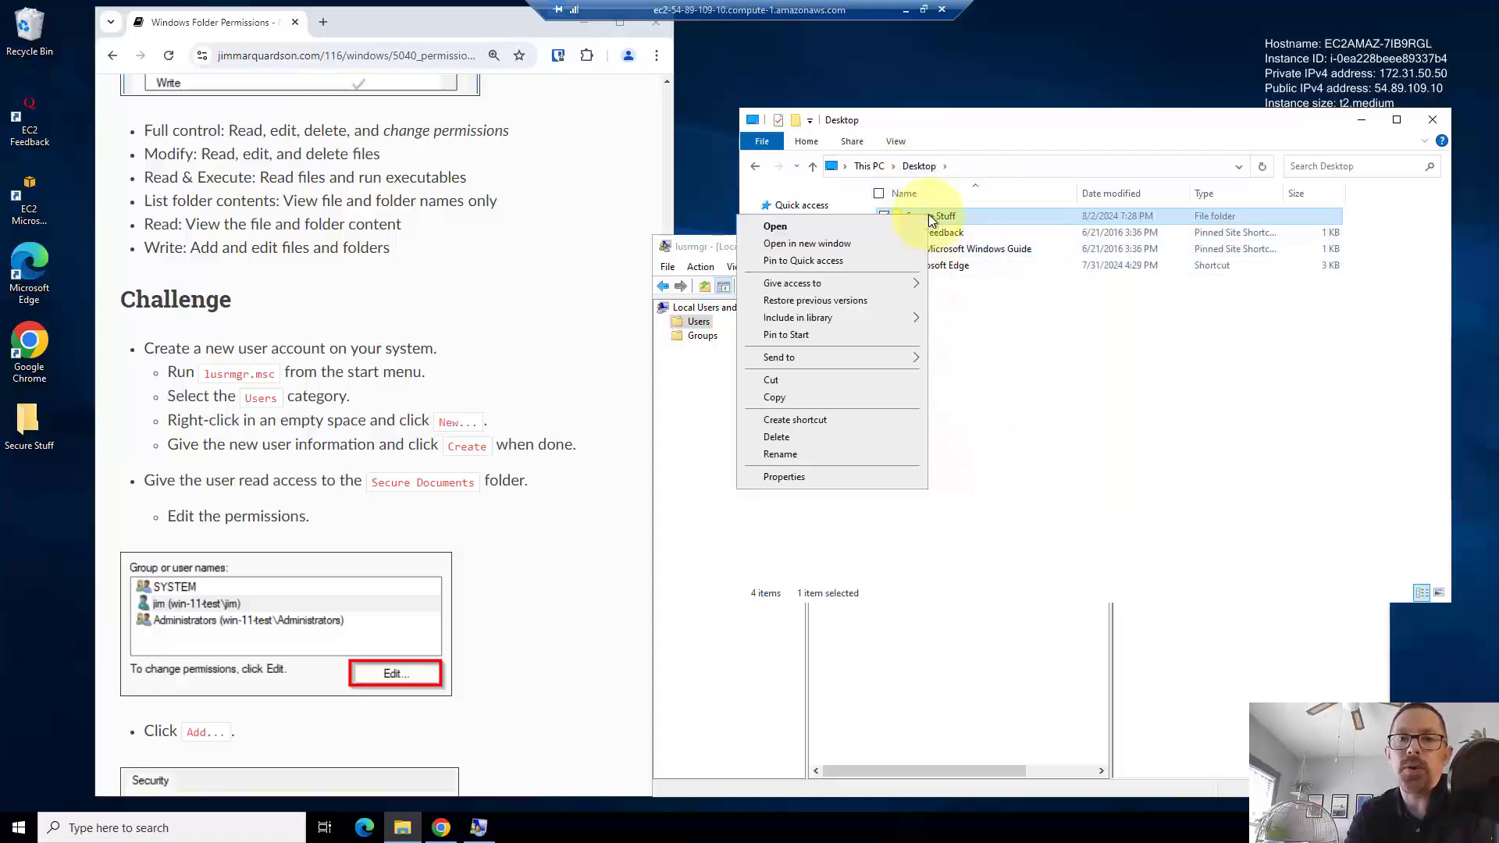
- Add the new accountant local user to Secure Stuff's security list with read access, then apply and close
click(808, 475)
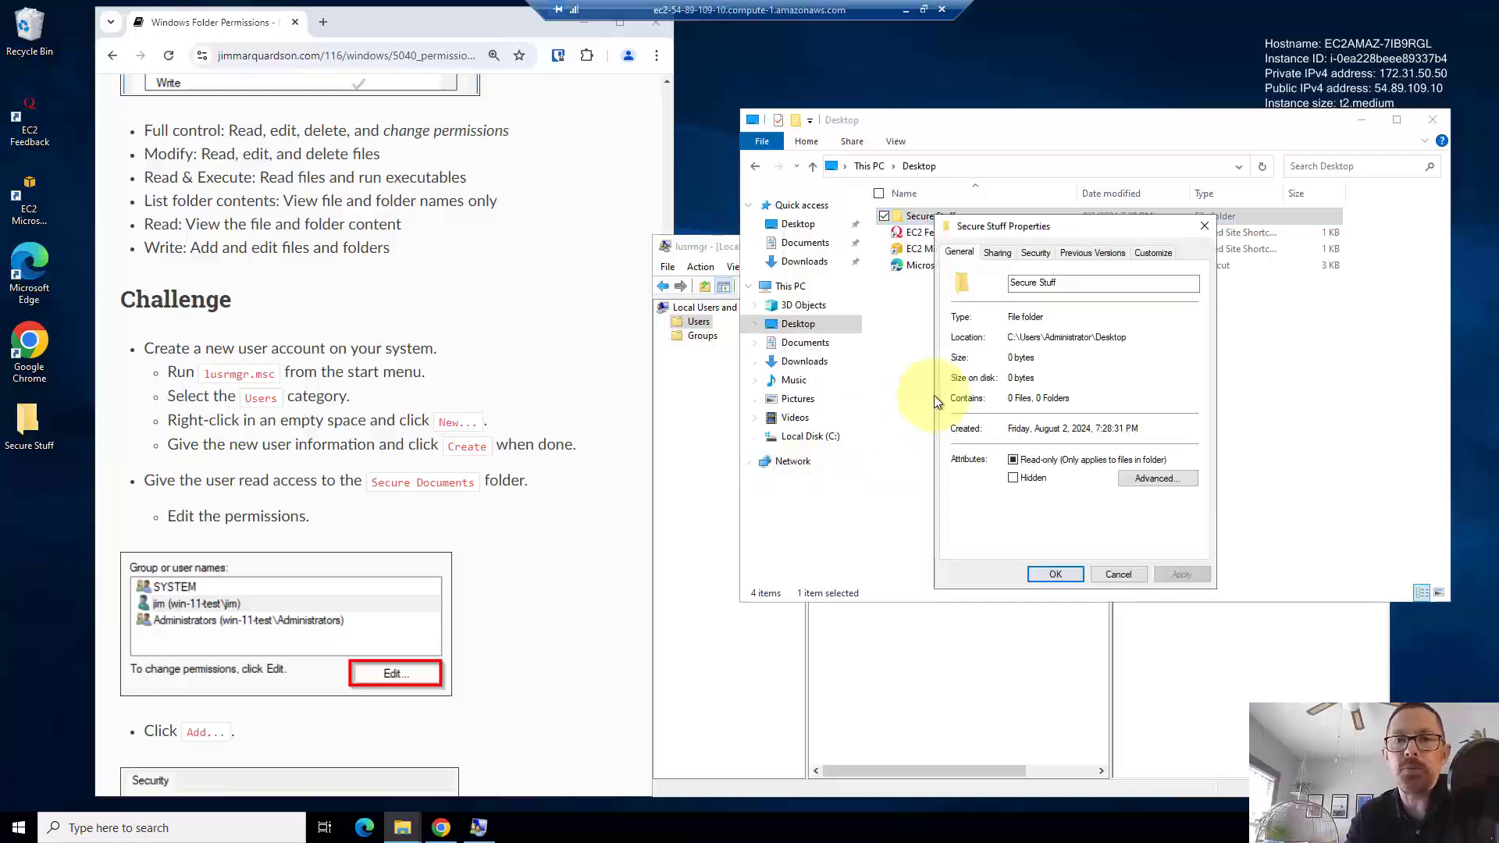
click(1032, 254)
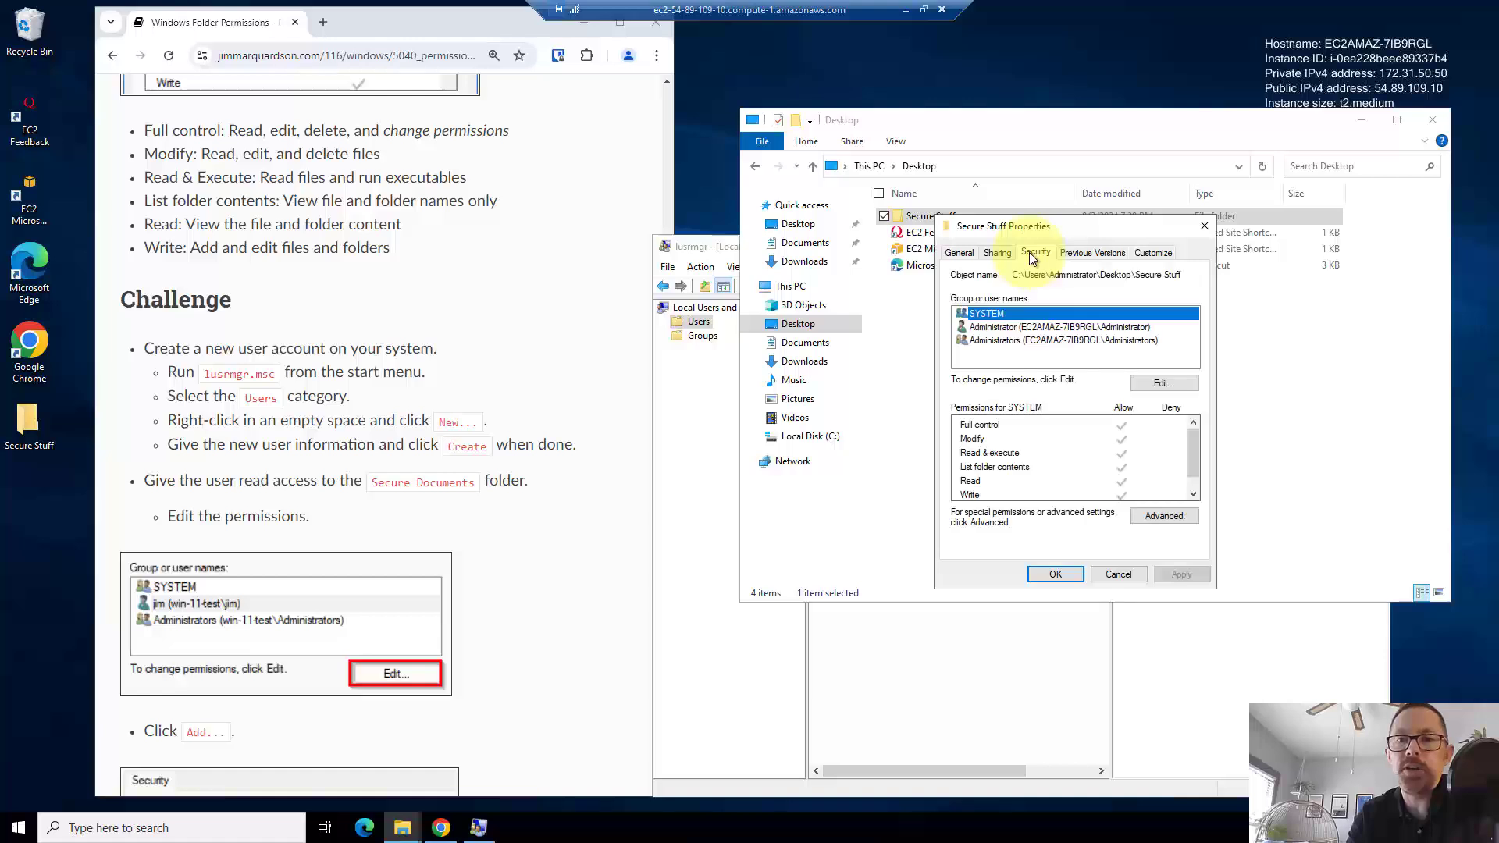
click(1168, 383)
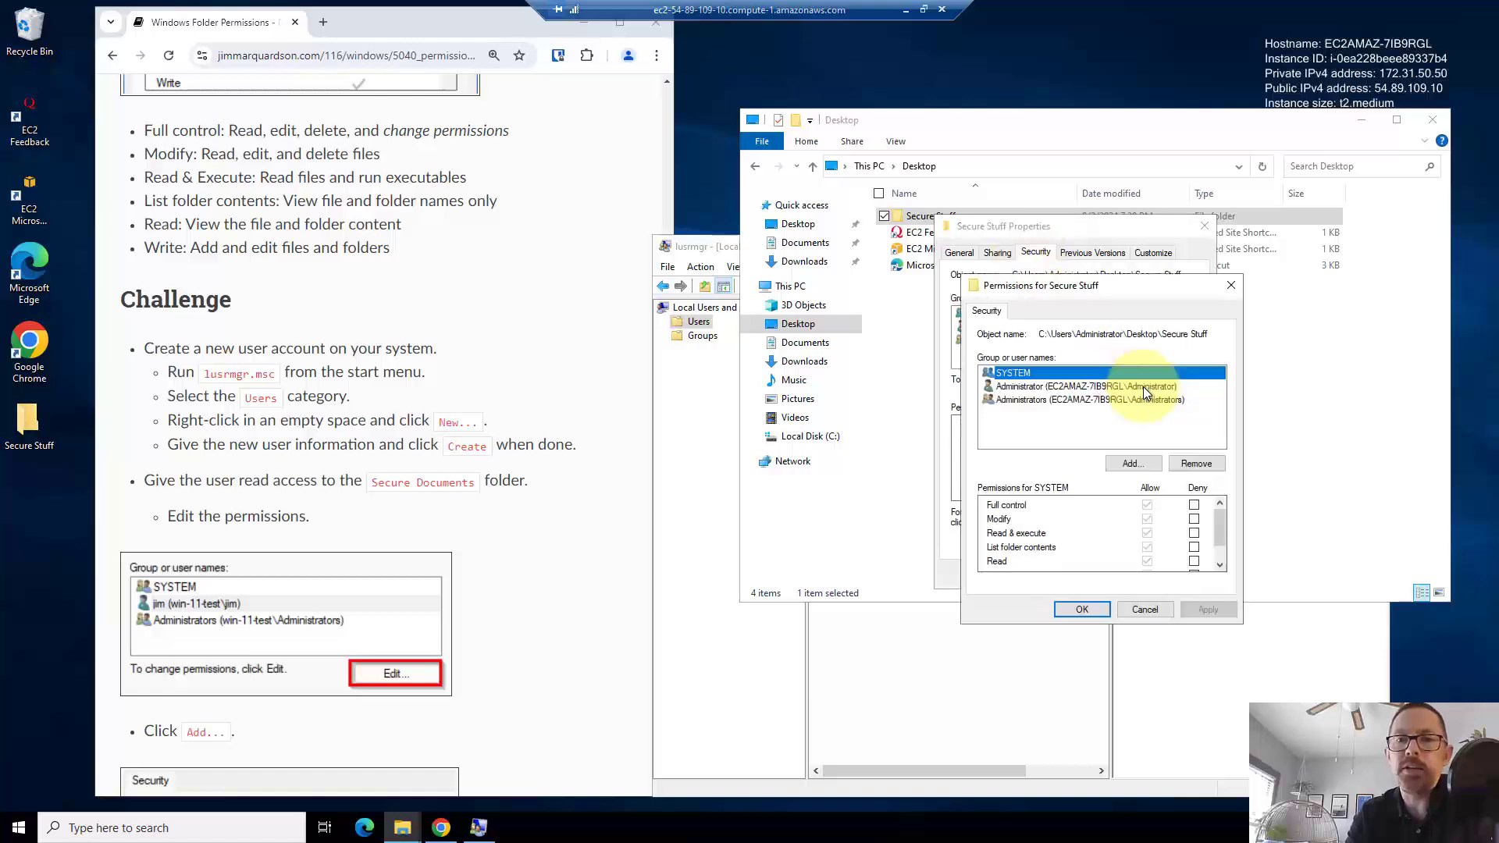
click(1109, 465)
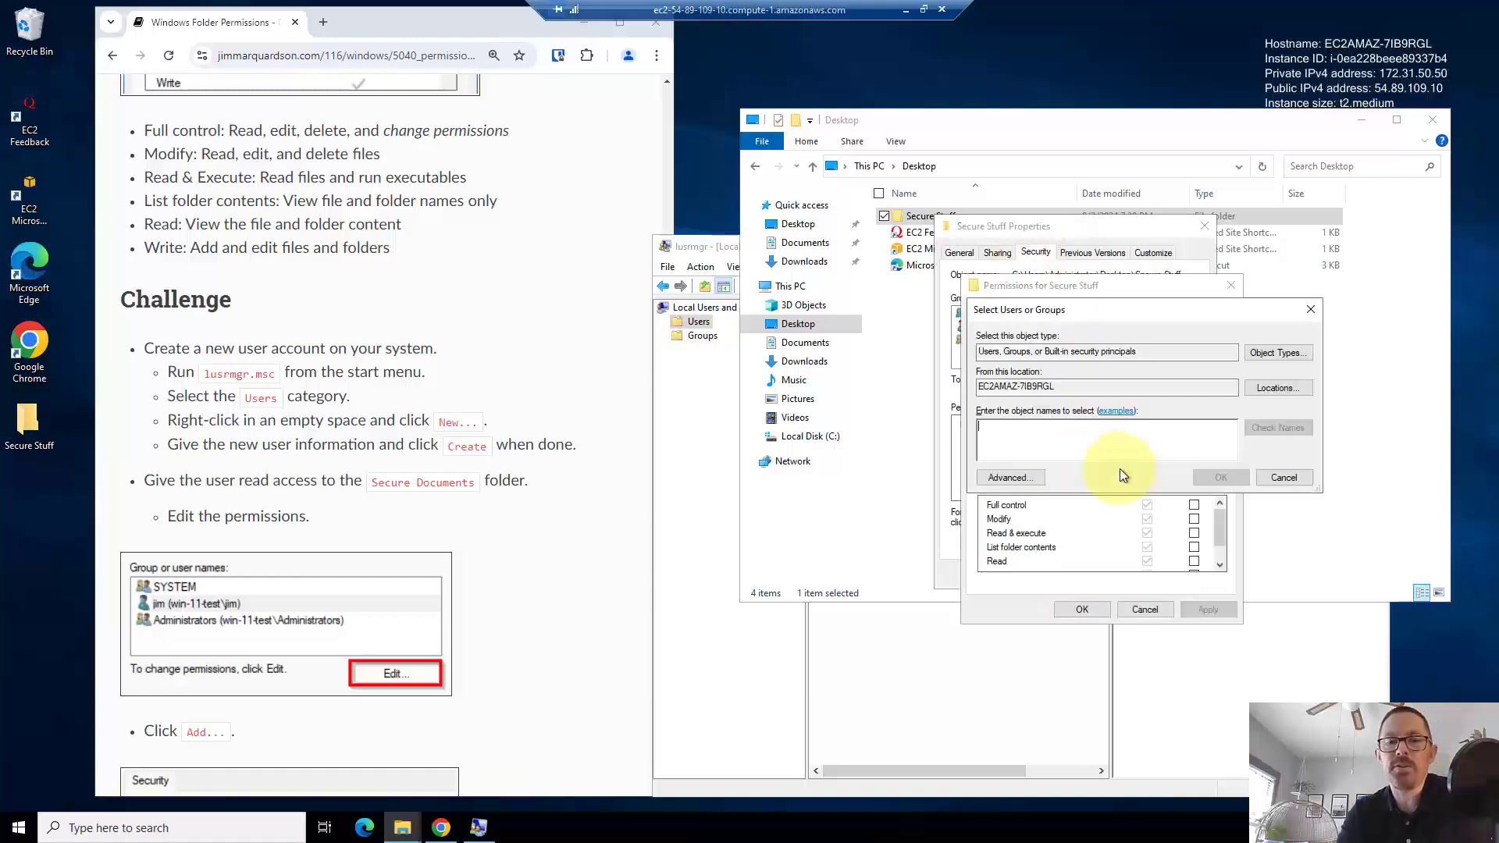
text(accountant pe)
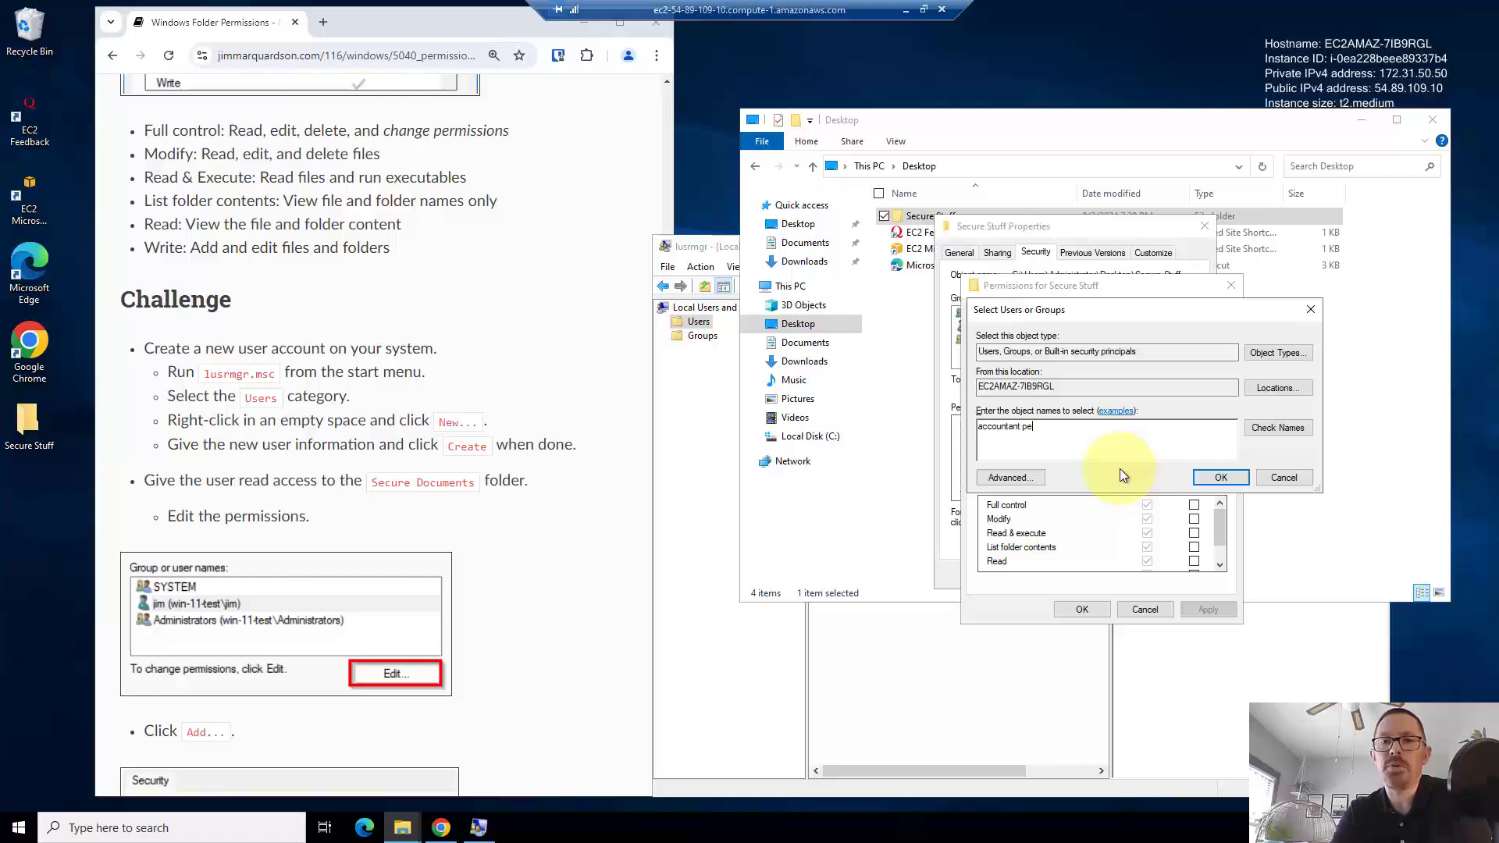
text(rson)
click(1287, 429)
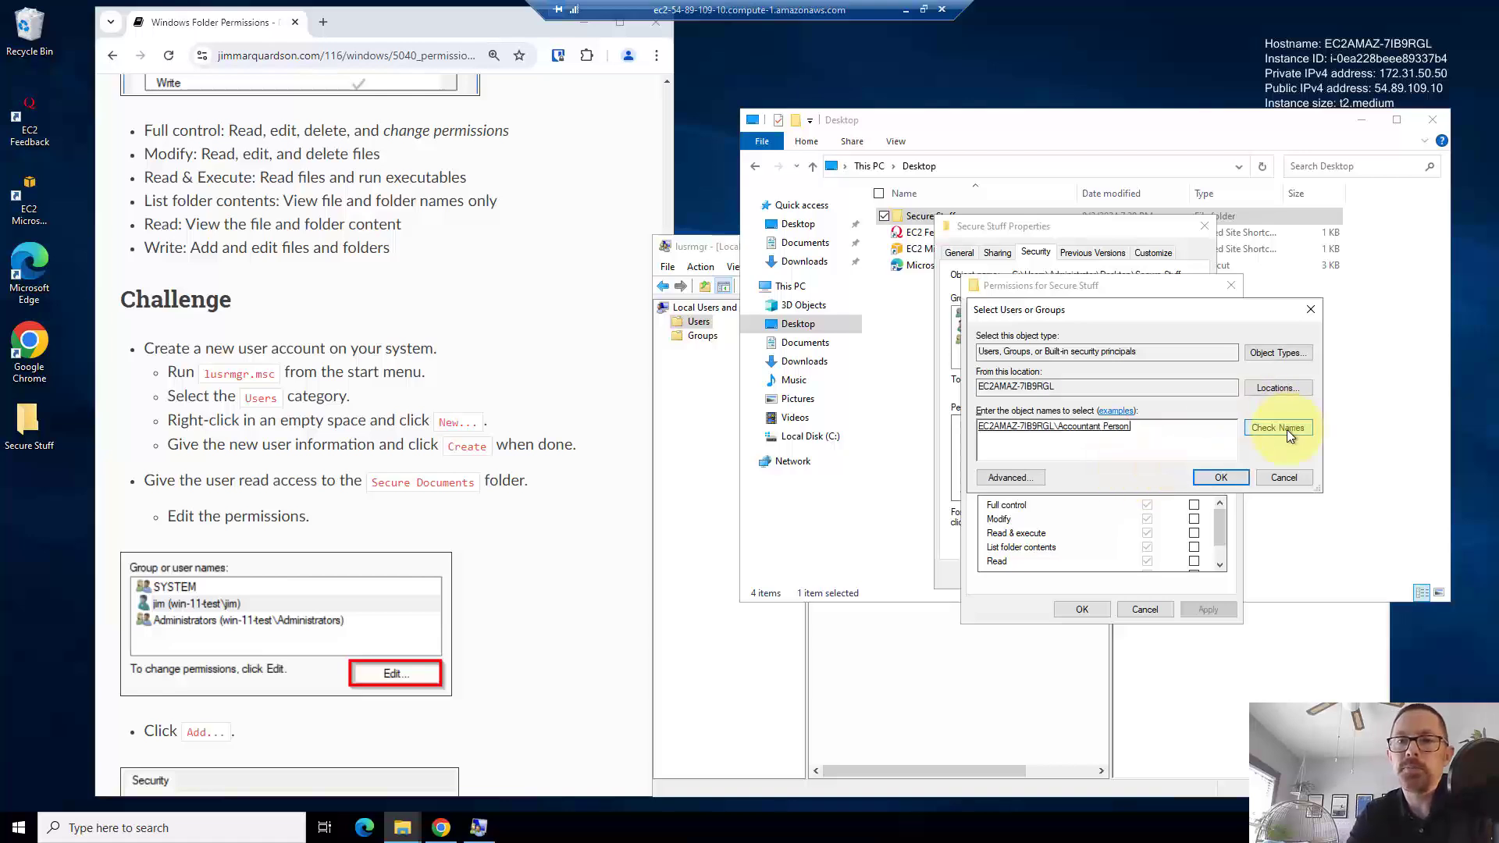
click(1222, 476)
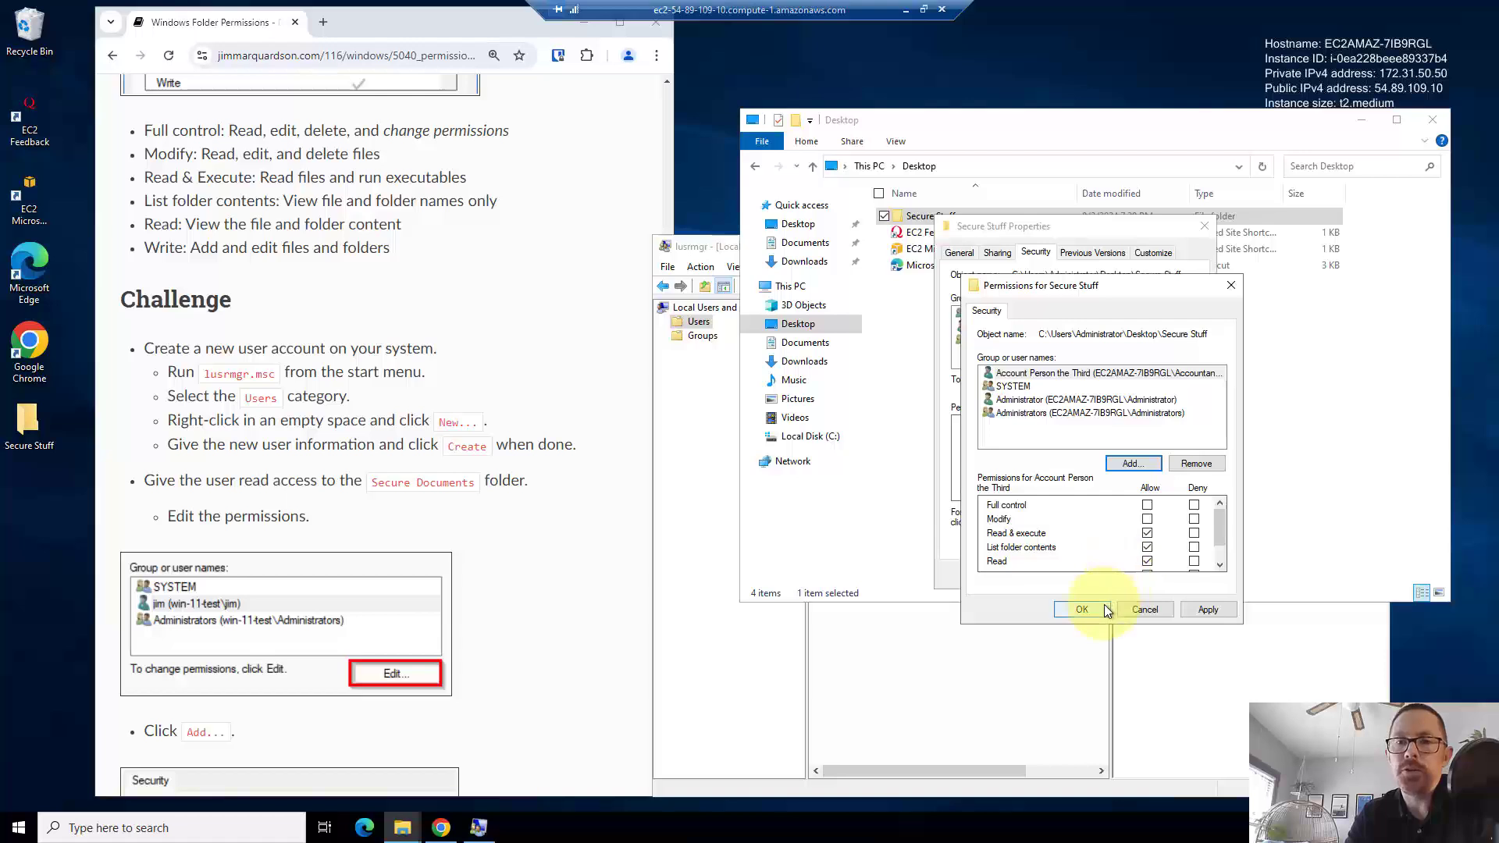
click(1191, 606)
click(1080, 608)
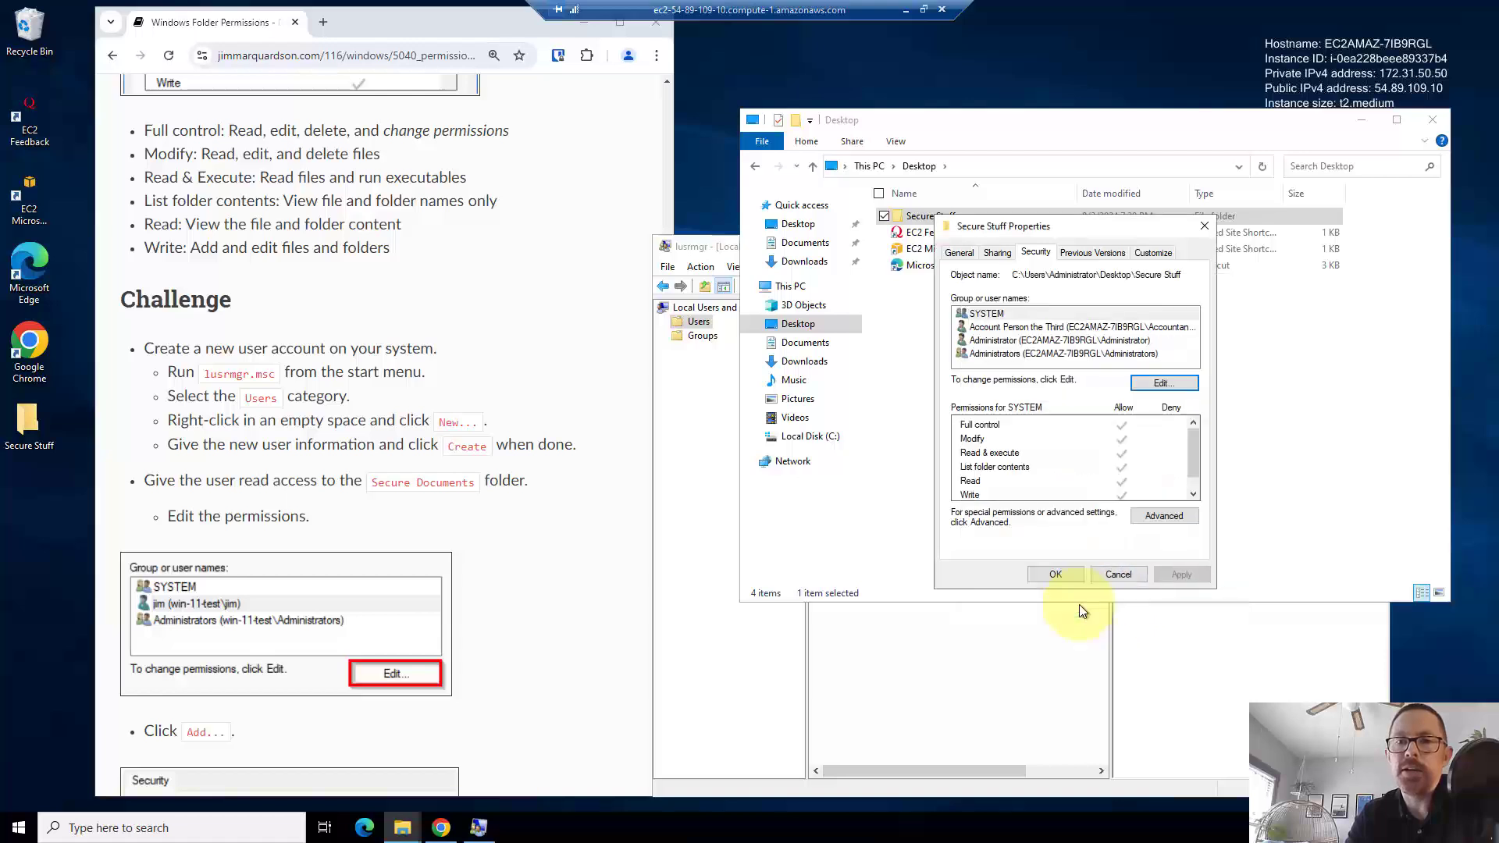
click(1055, 574)
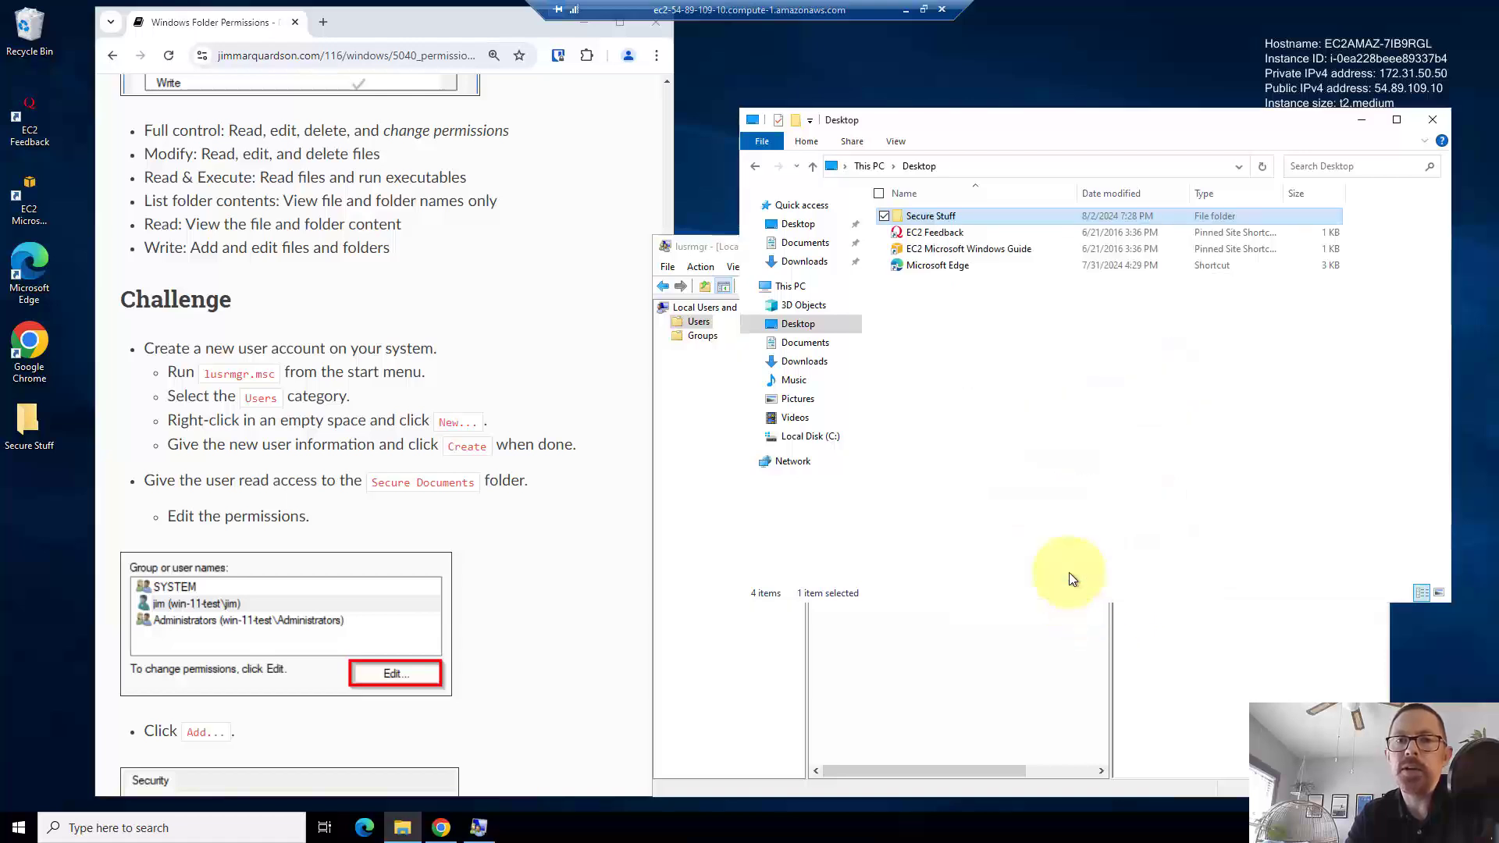
click(957, 682)
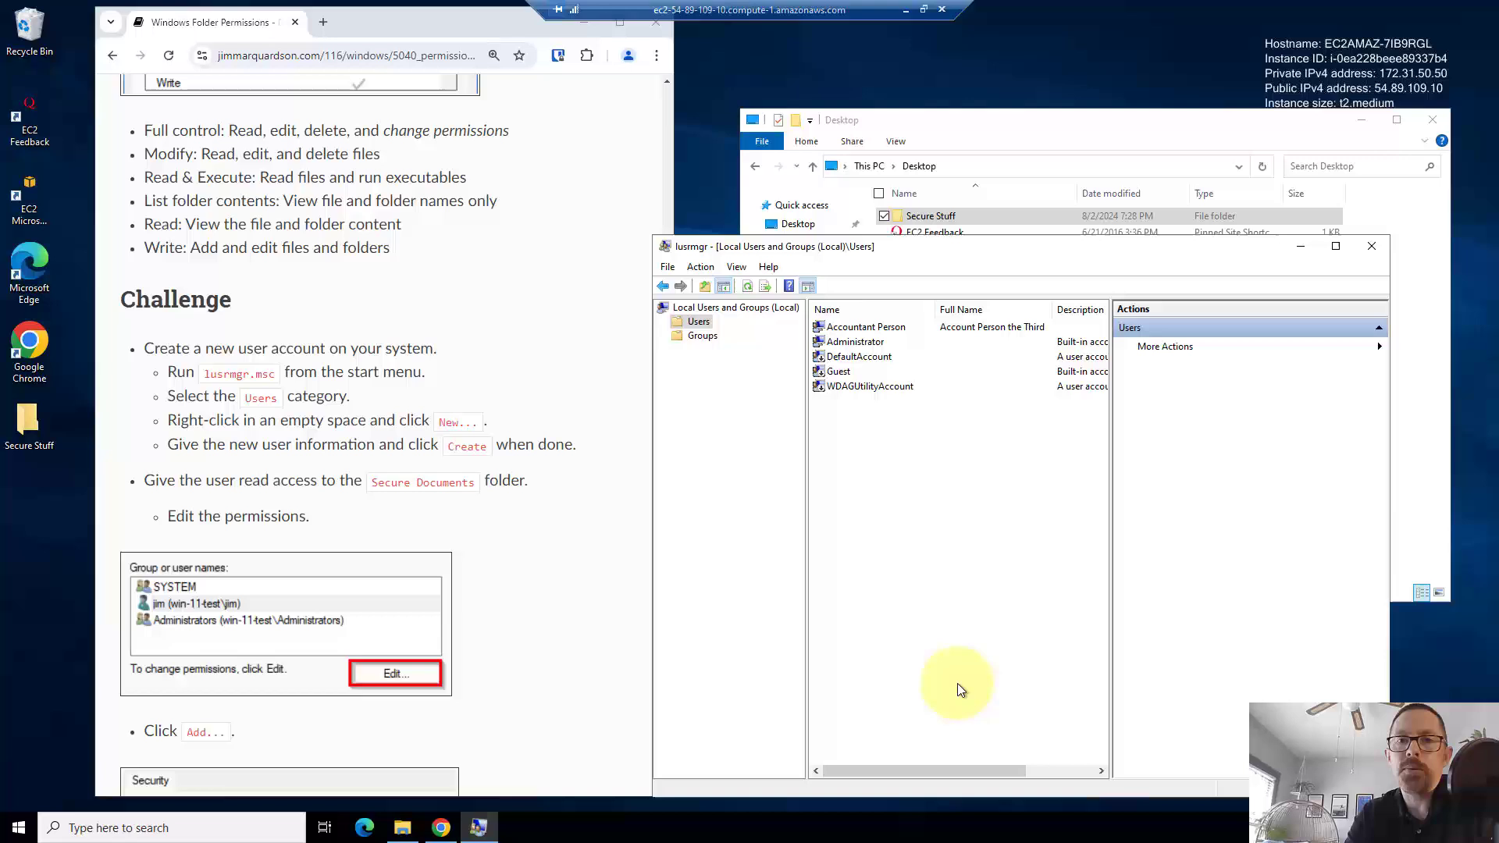
- Delete the accountant user account in lusrmgr, then return to the Explorer Desktop window
click(849, 331)
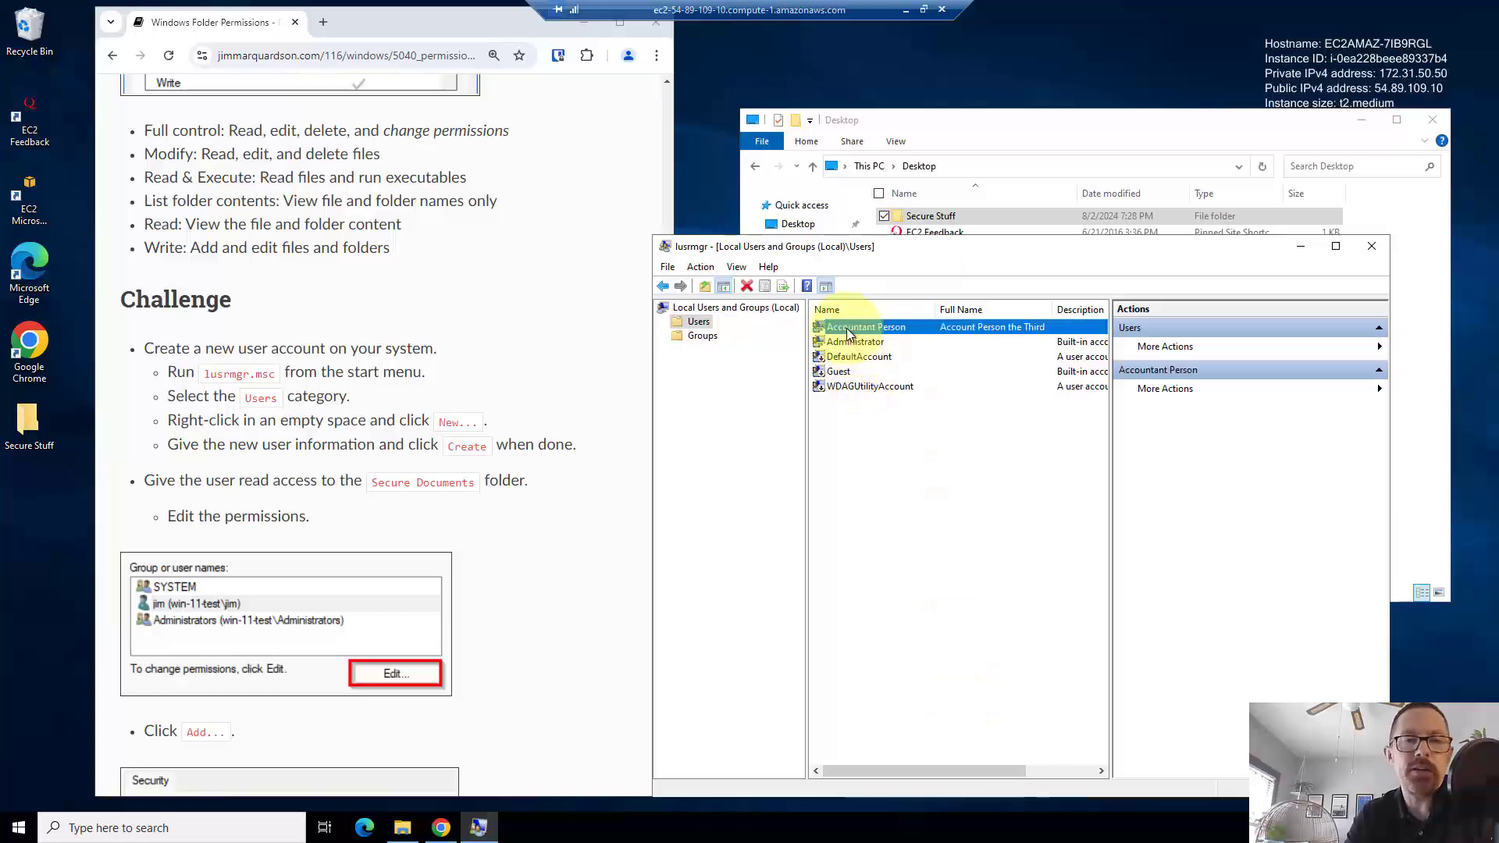
right_click(849, 331)
click(878, 383)
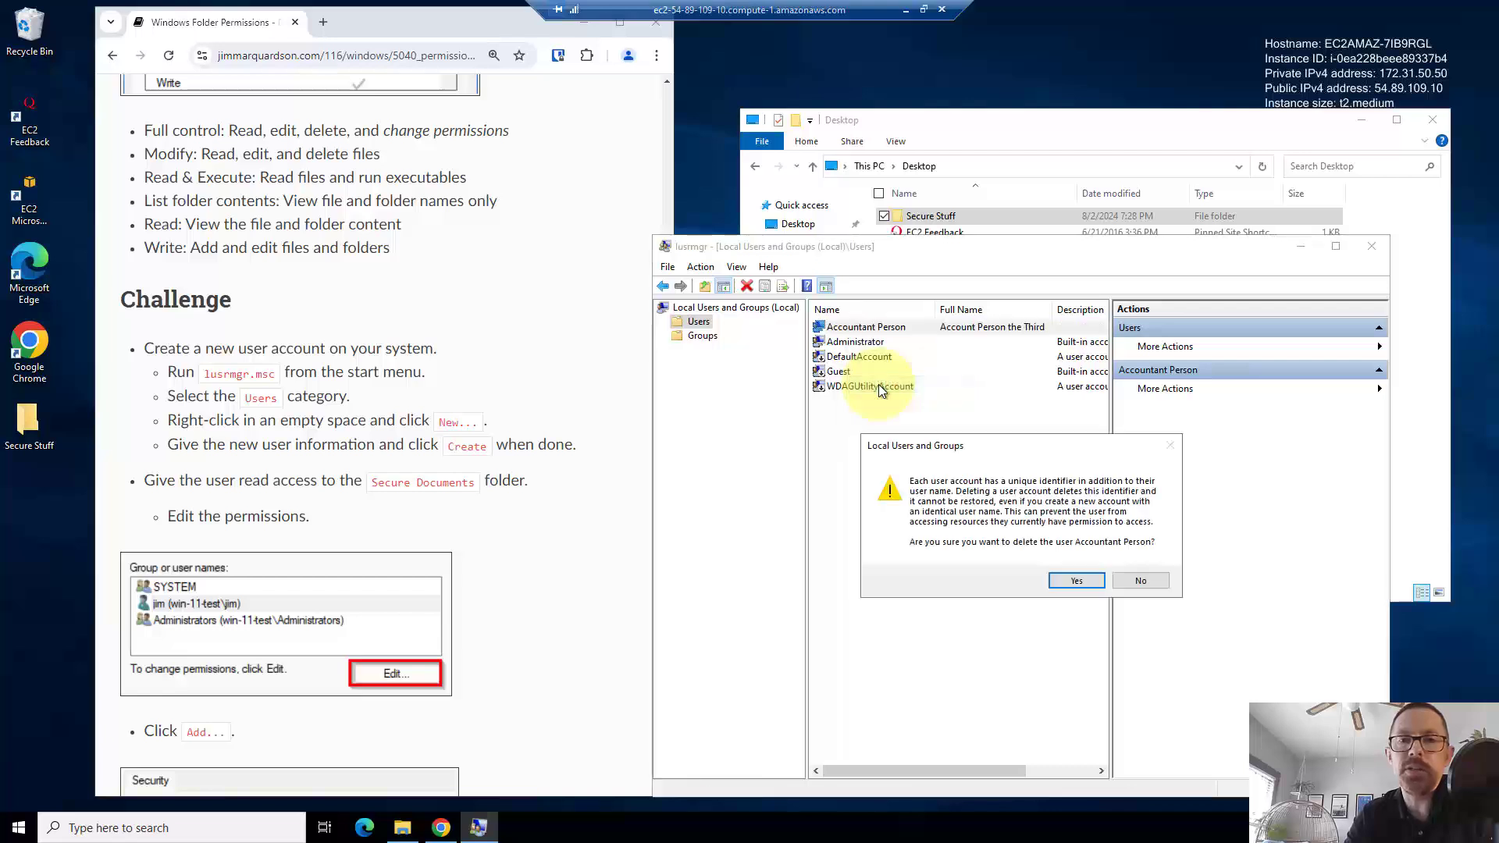
click(1071, 581)
click(1025, 137)
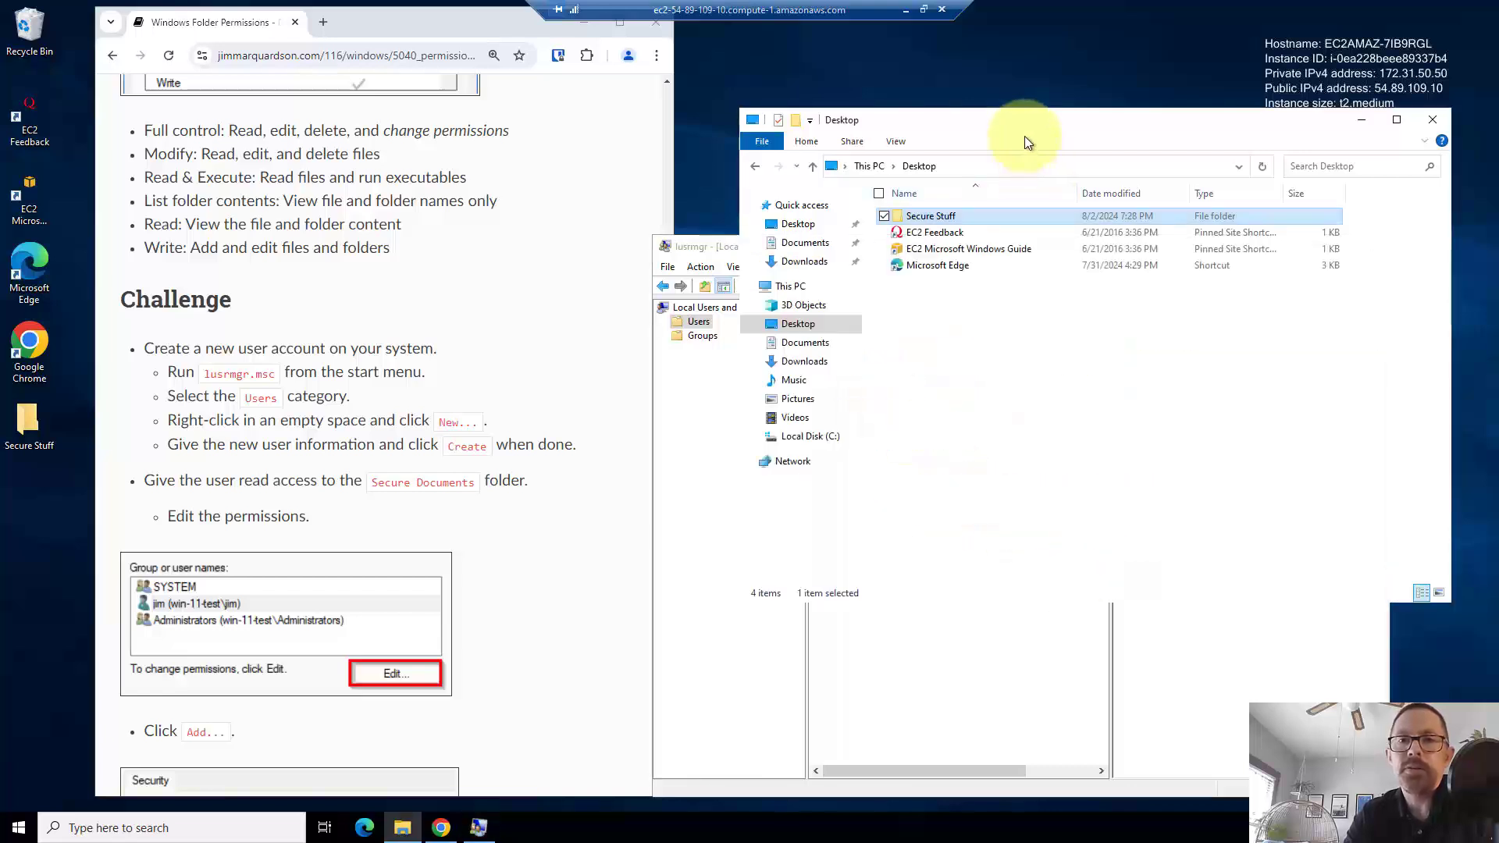
- Open Secure Stuff's Security properties and inspect the deleted user's leftover permission entry
right_click(948, 215)
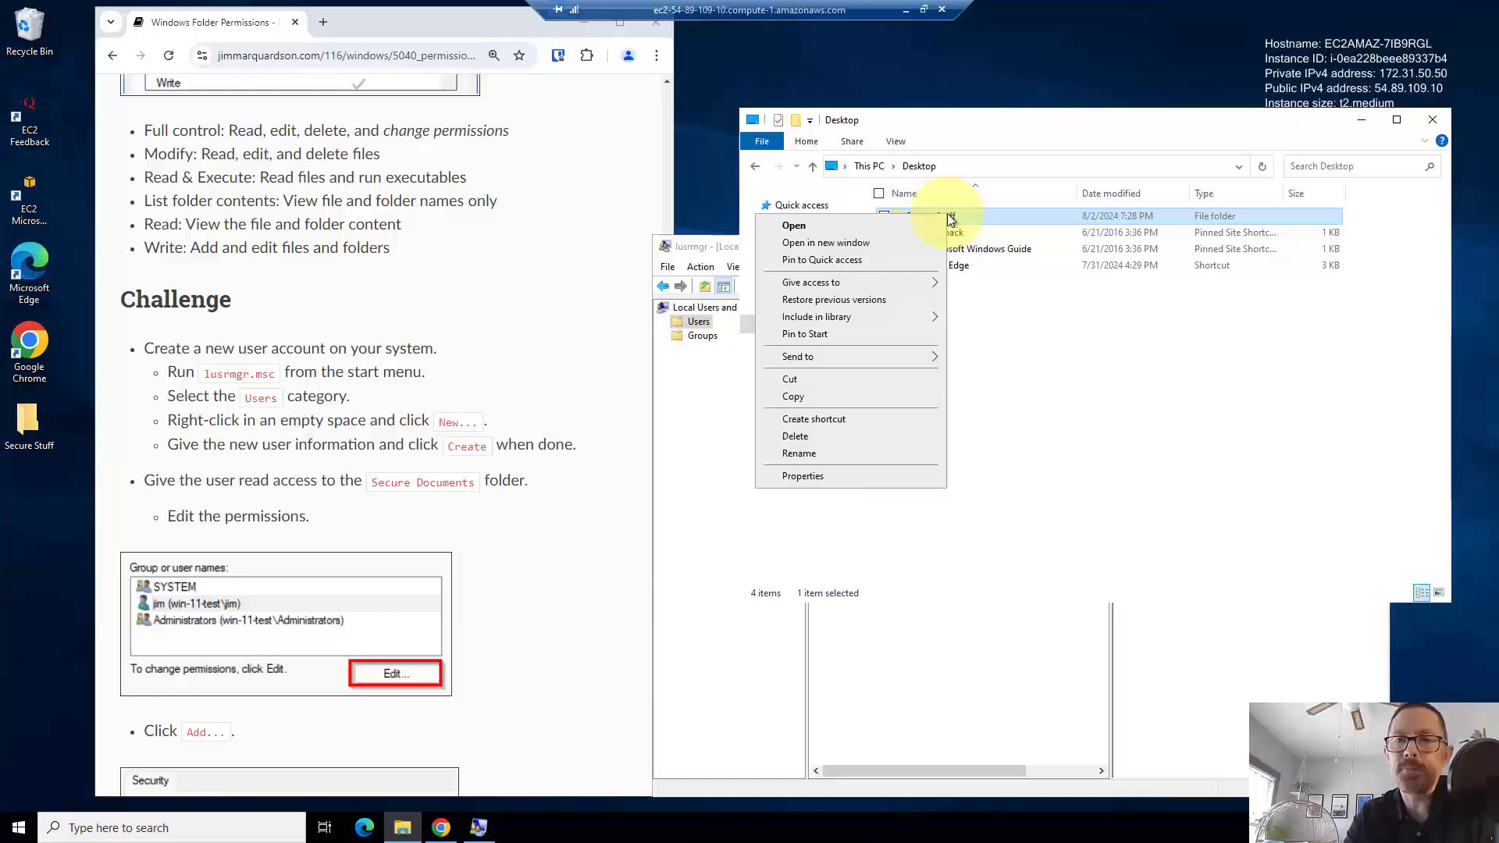
click(831, 478)
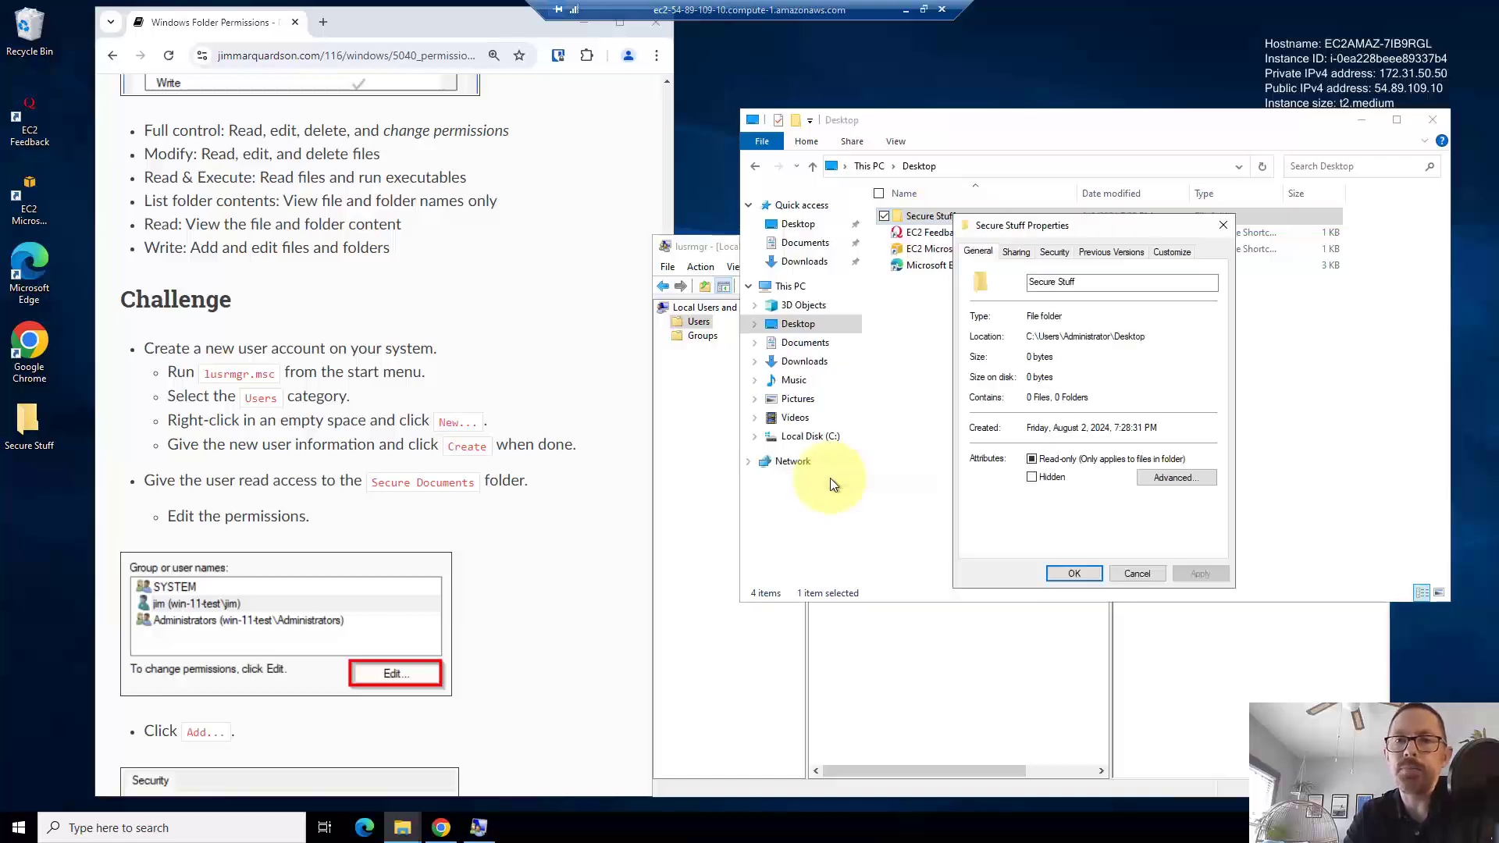
click(1053, 253)
click(1051, 326)
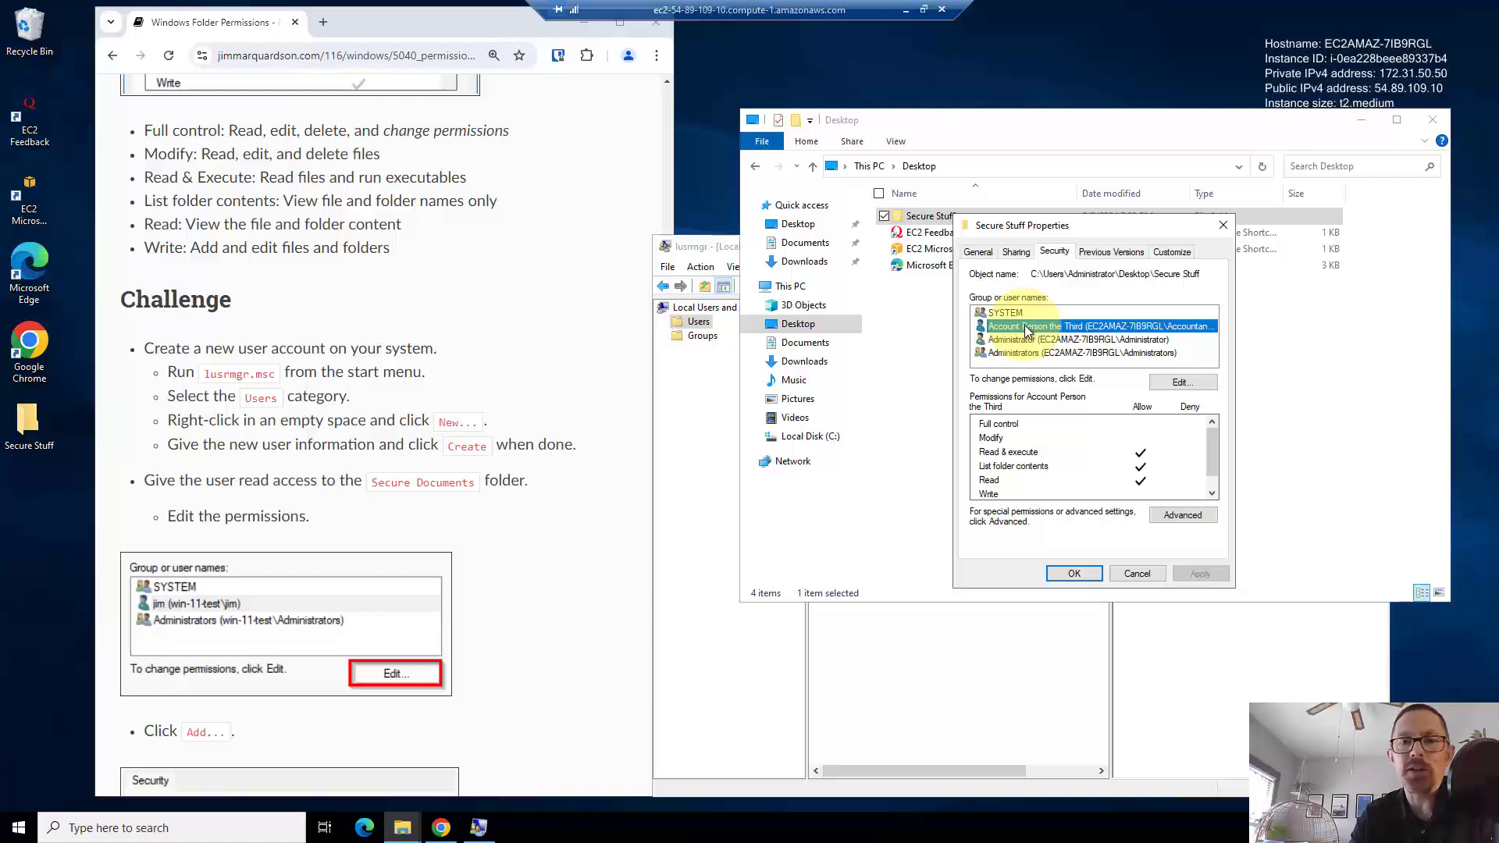
- Remove the deleted user's entry, leaving only SYSTEM, Administrator and Administrators, and close Properties
click(1163, 380)
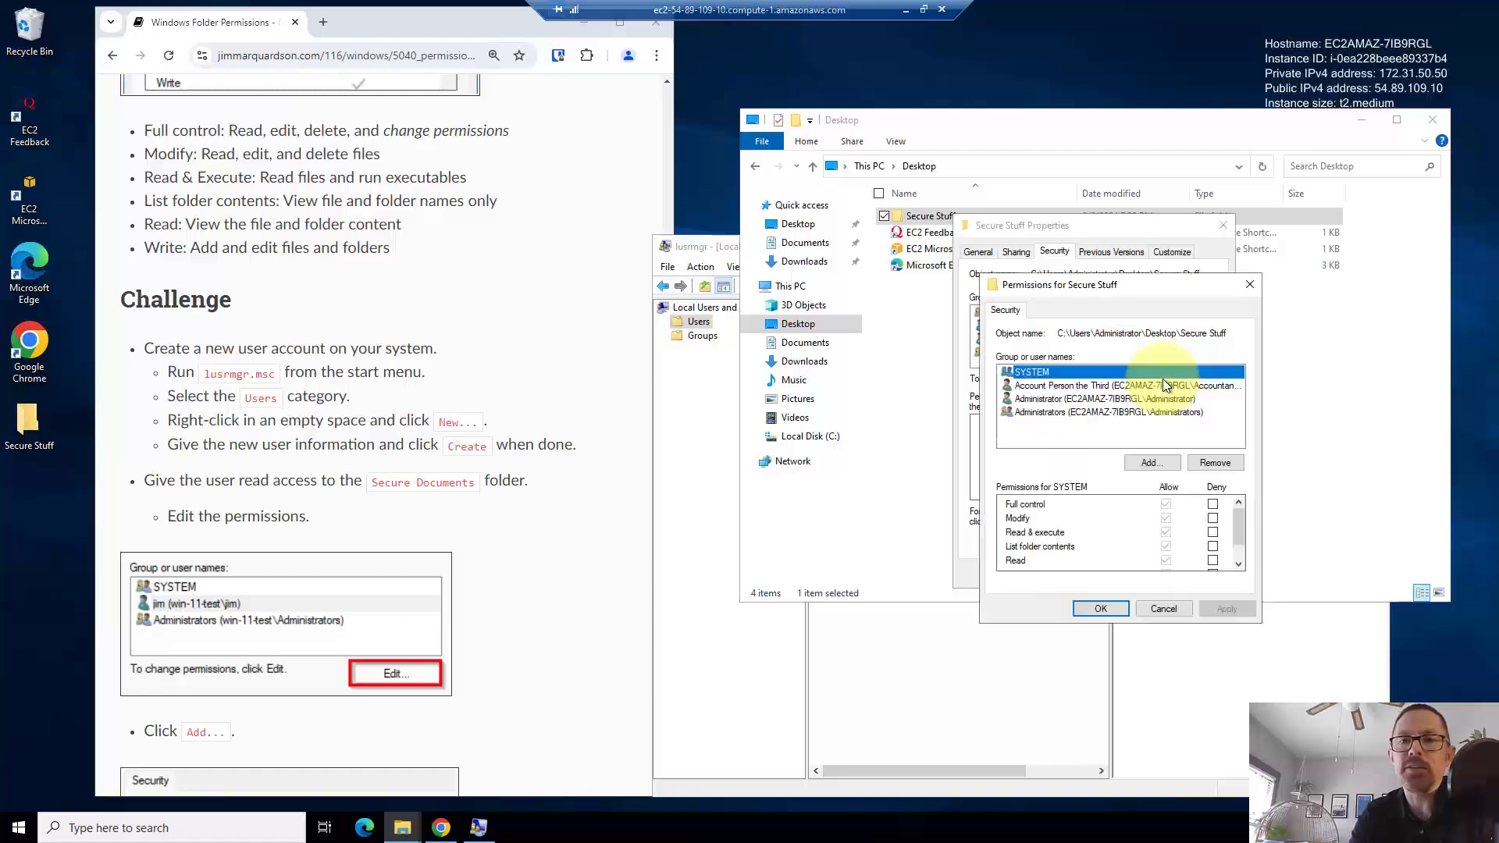
click(1134, 386)
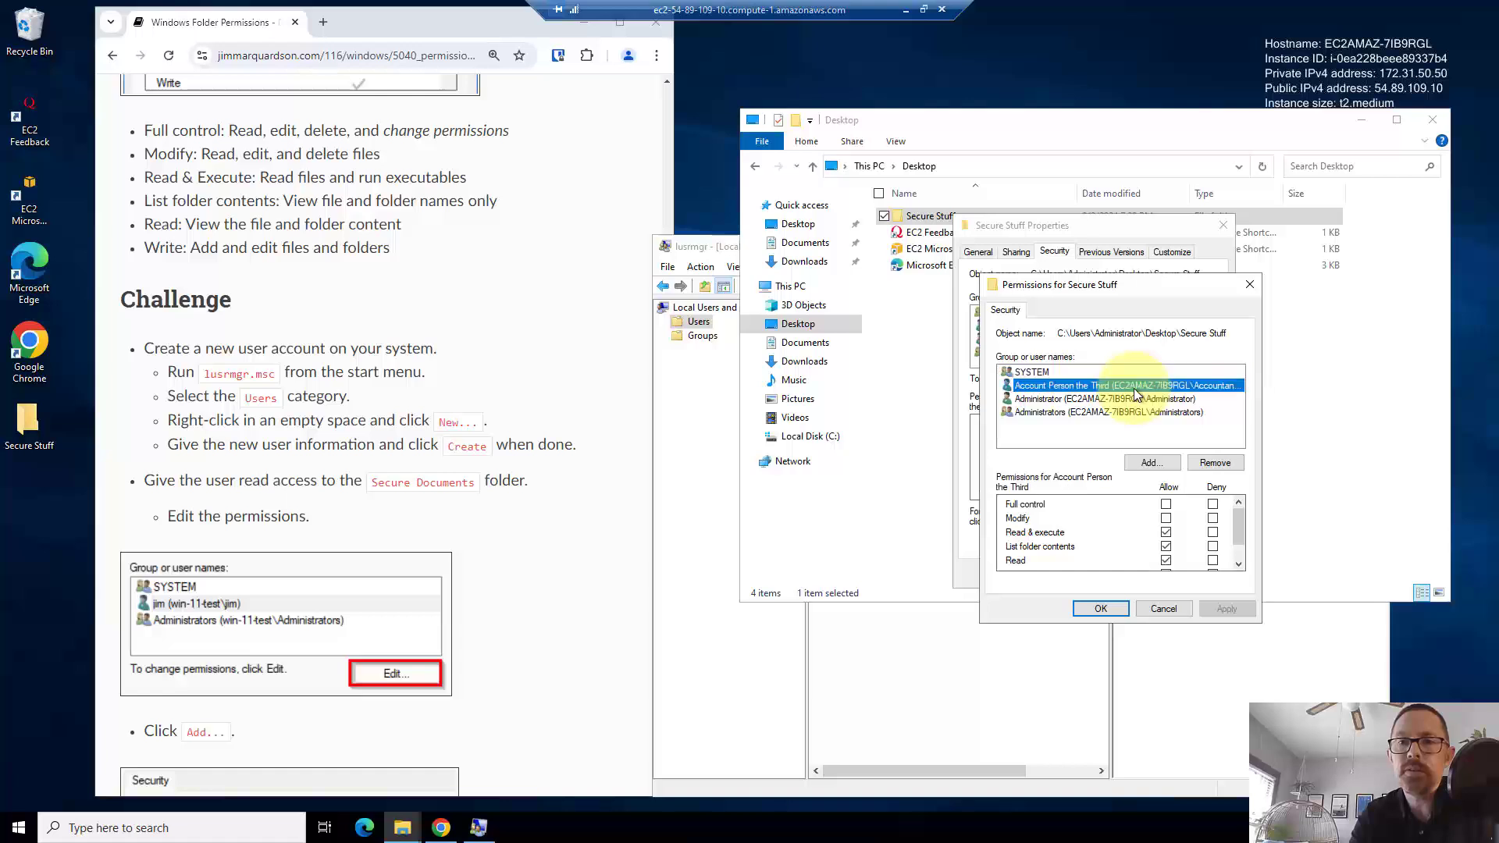
click(1206, 465)
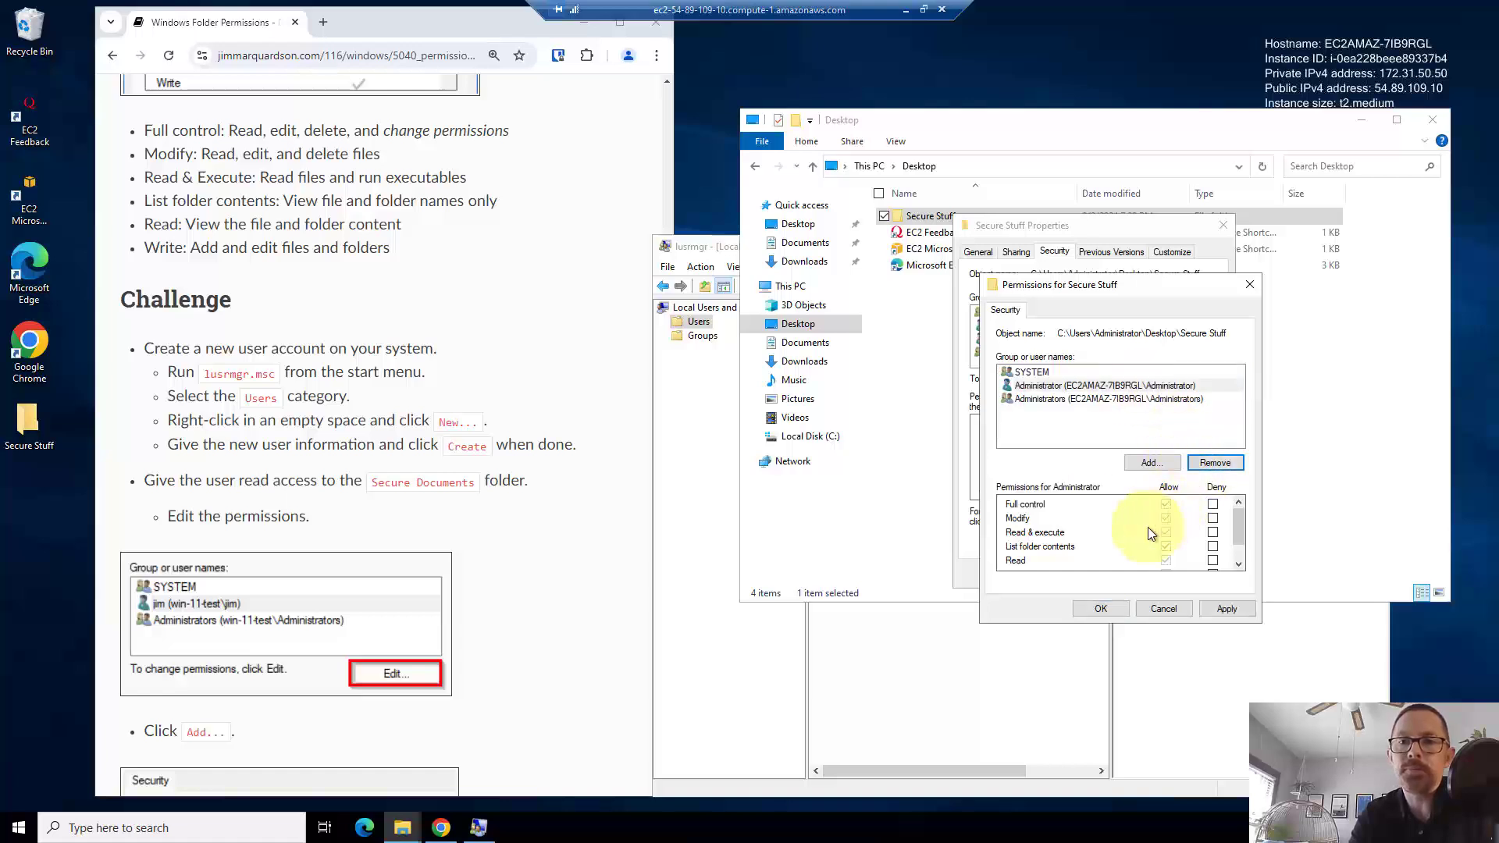
click(1090, 606)
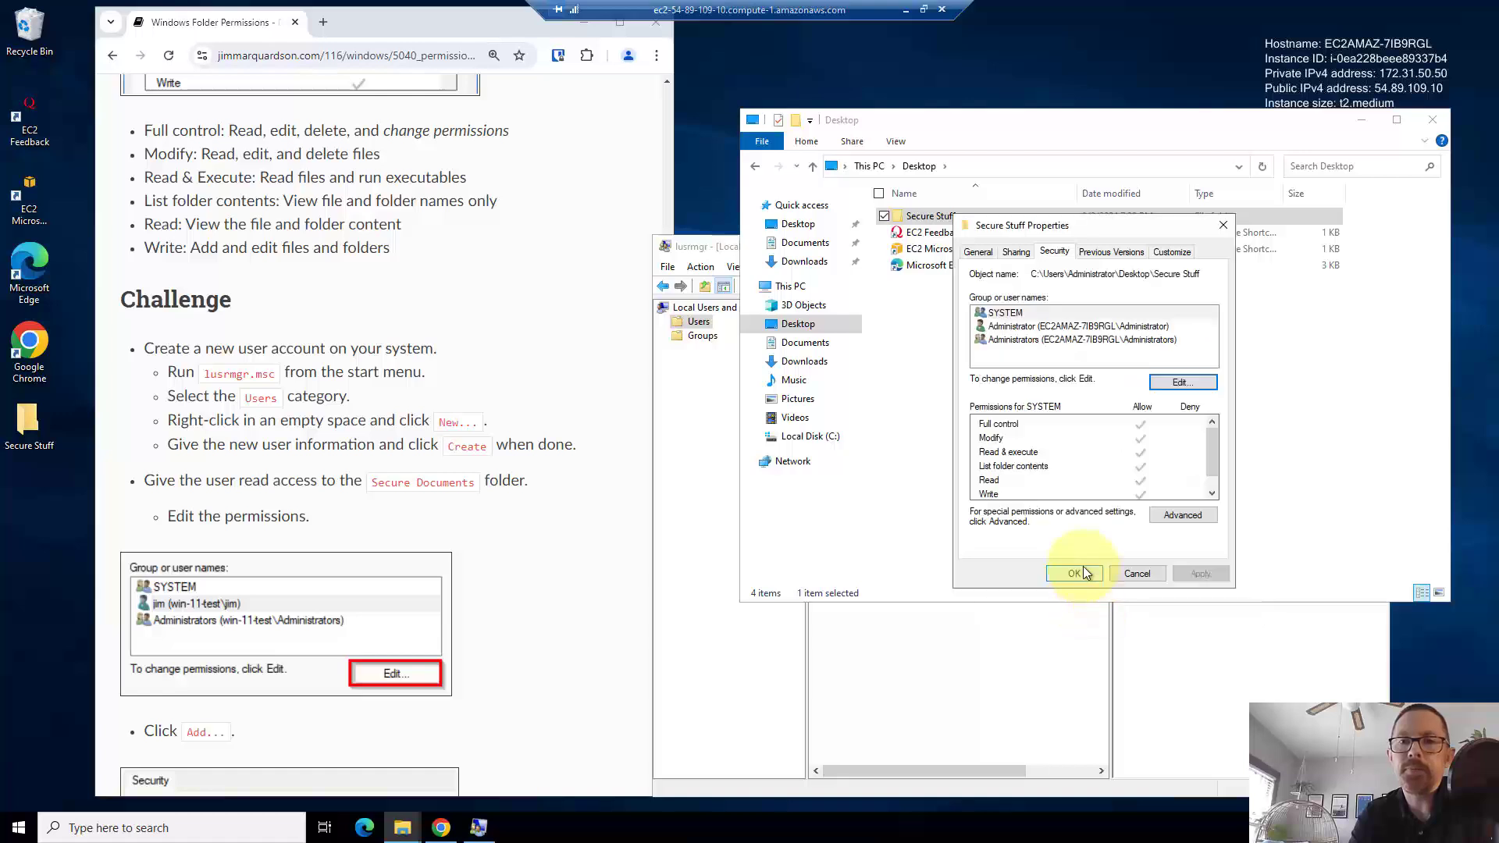
click(1084, 568)
click(1029, 645)
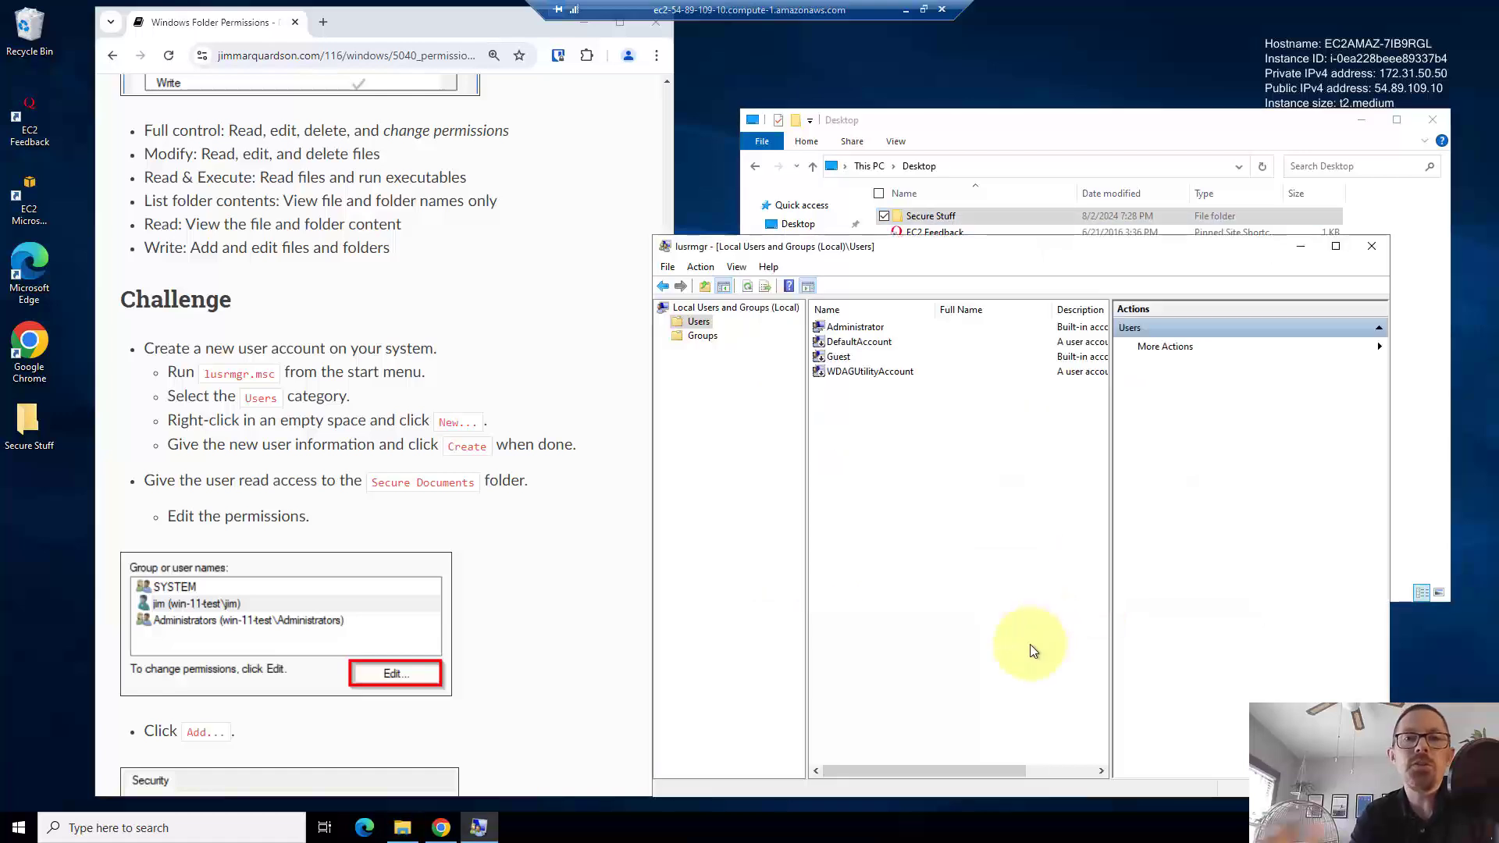